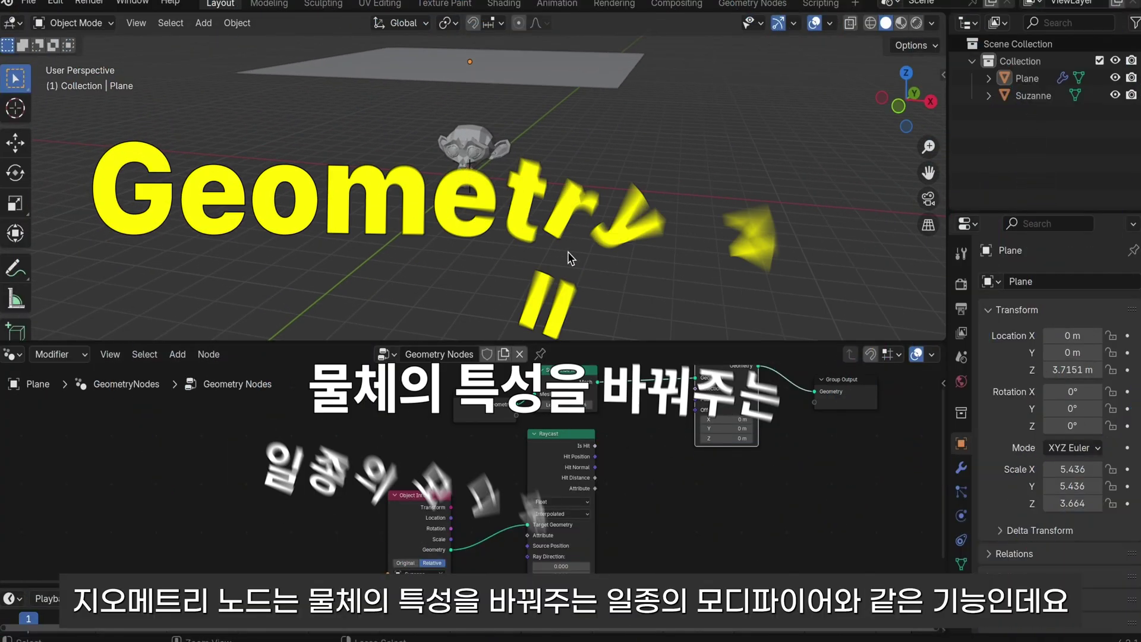
# Step: Zoom the viewport on the plane and Suzanne and save the practice file
pyautogui.scroll(-2, 568, 251)
pyautogui.scroll(-2, 568, 252)
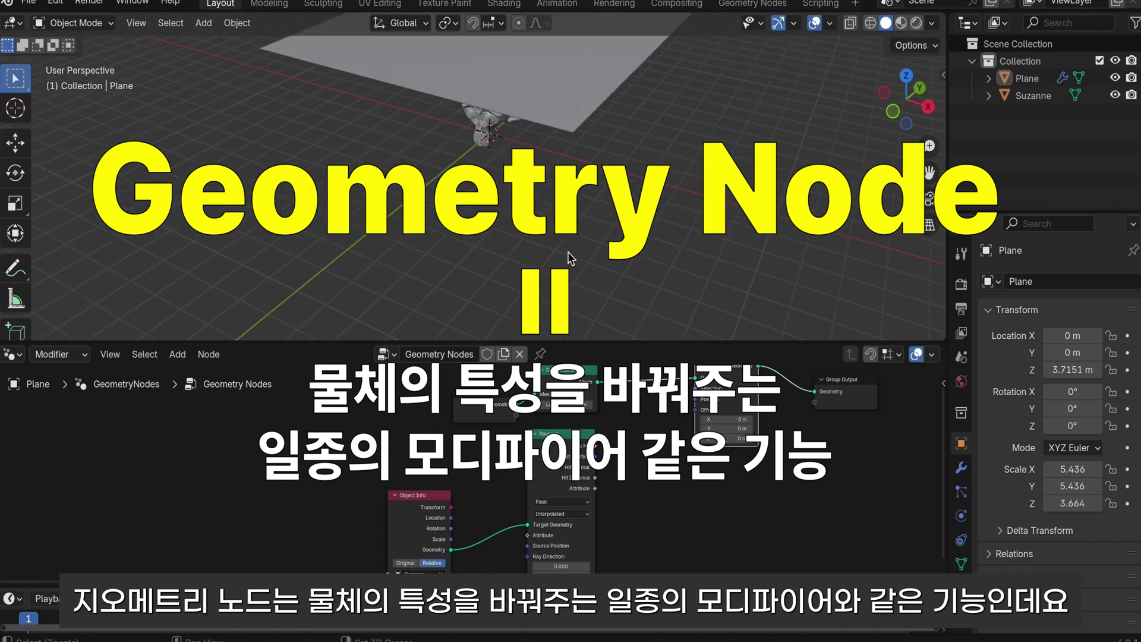
pyautogui.scroll(-2, 568, 251)
pyautogui.scroll(-1, 568, 251)
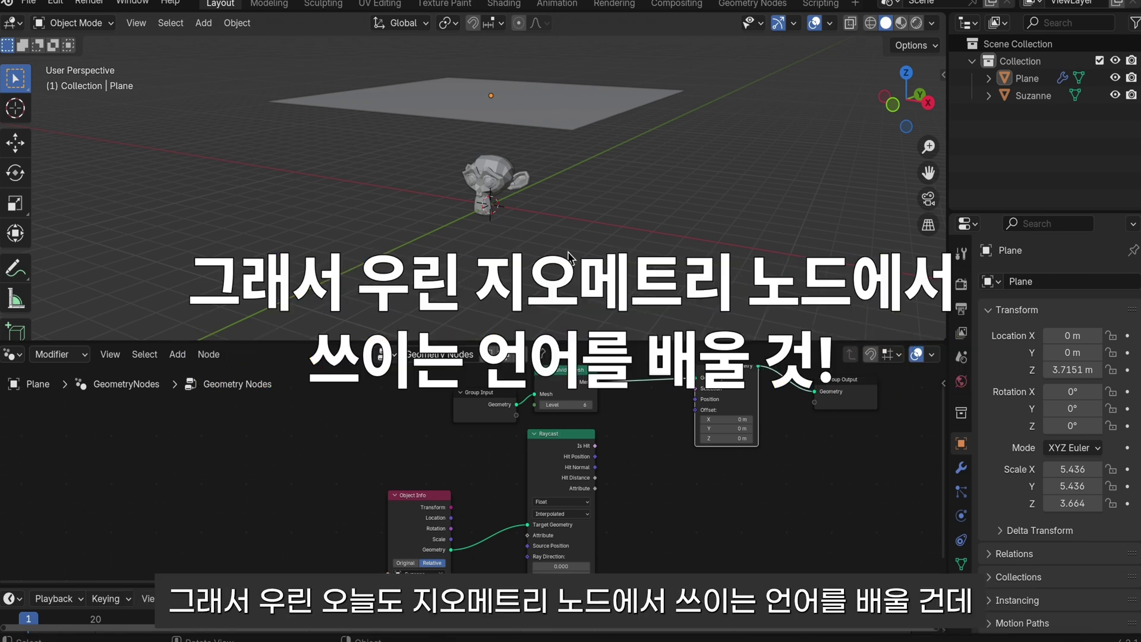
pyautogui.hotkey('ctrl', 's')
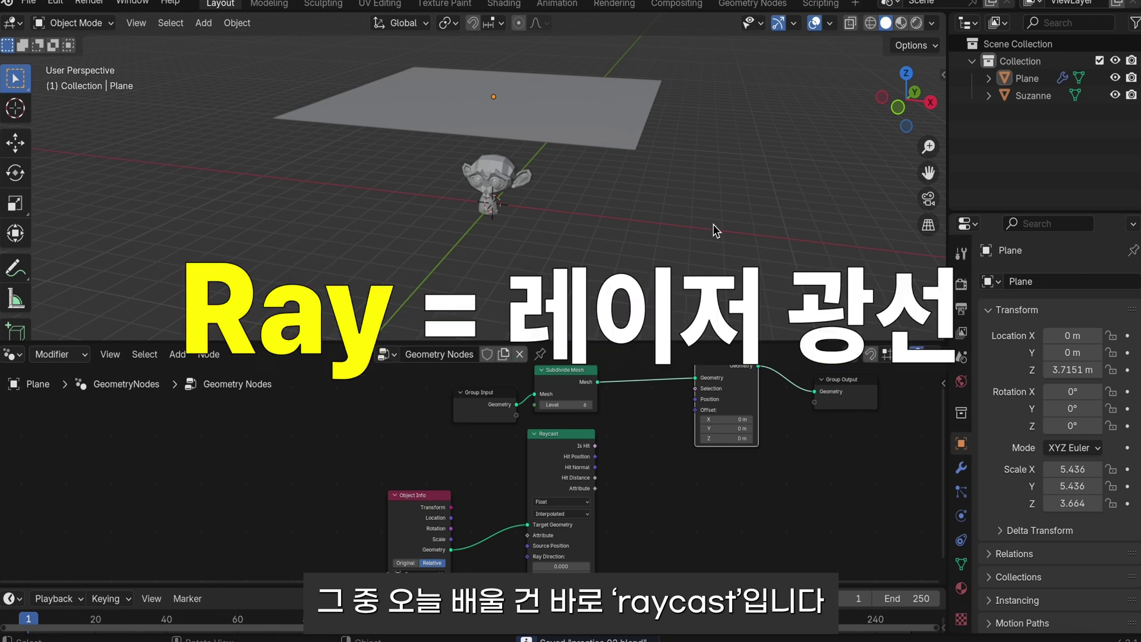
# Step: Orbit to a lower view of the plane, then enlarge the 3D view over the node editor
pyautogui.moveTo(499, 209); pyautogui.dragTo(699, 253, button='middle')
pyautogui.hotkey('ctrl', 's')
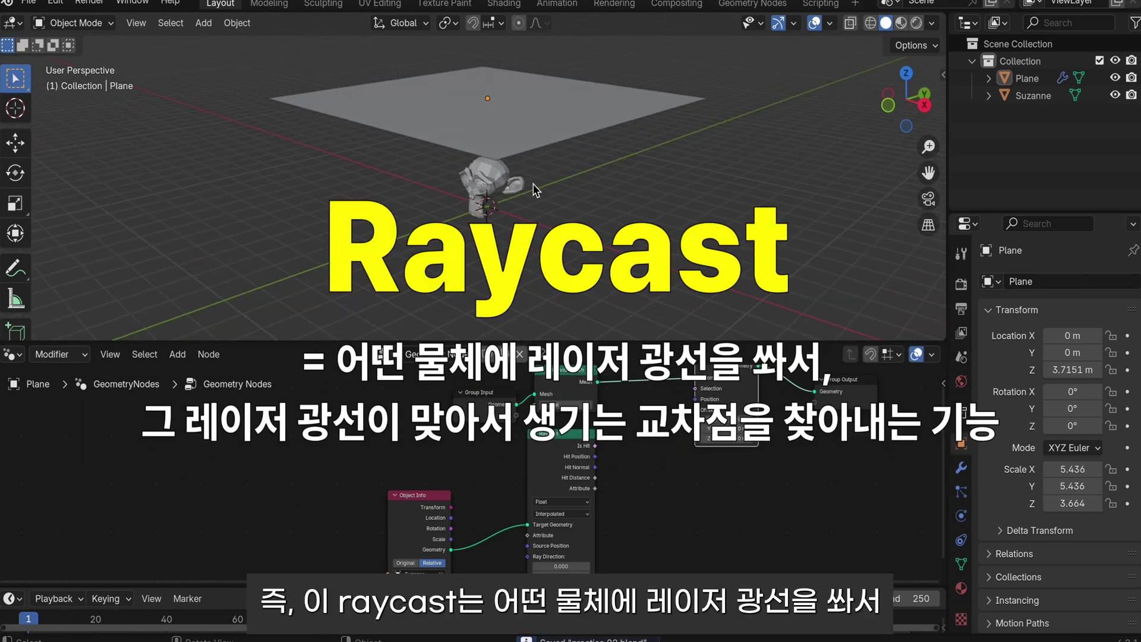
pyautogui.moveTo(533, 189); pyautogui.dragTo(533, 189, button='middle')
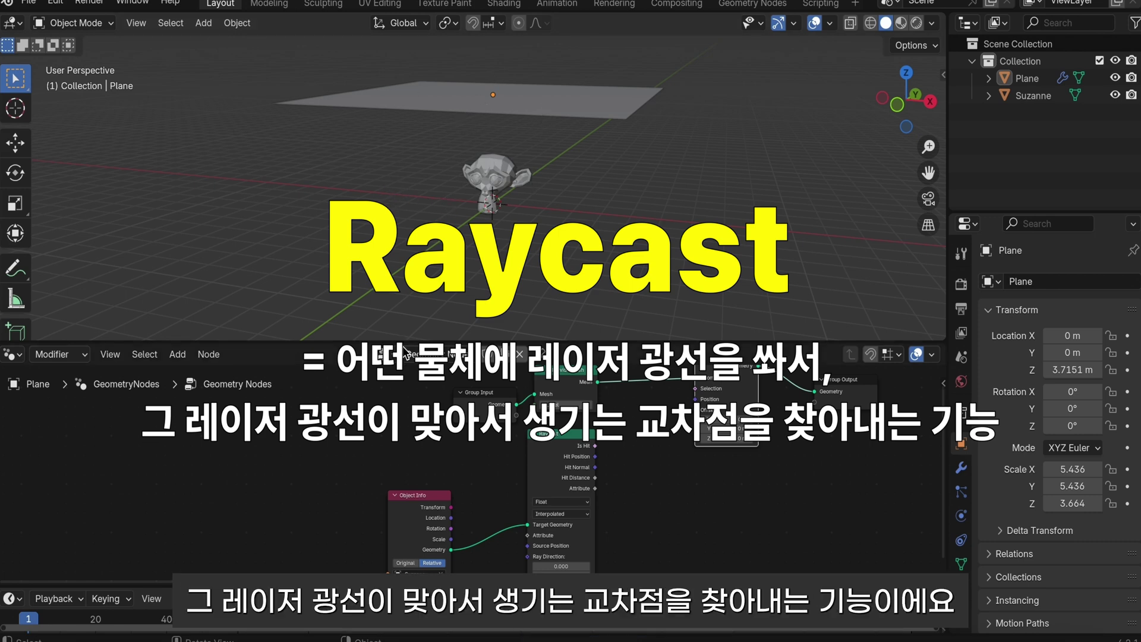
pyautogui.moveTo(426, 346); pyautogui.dragTo(427, 519)
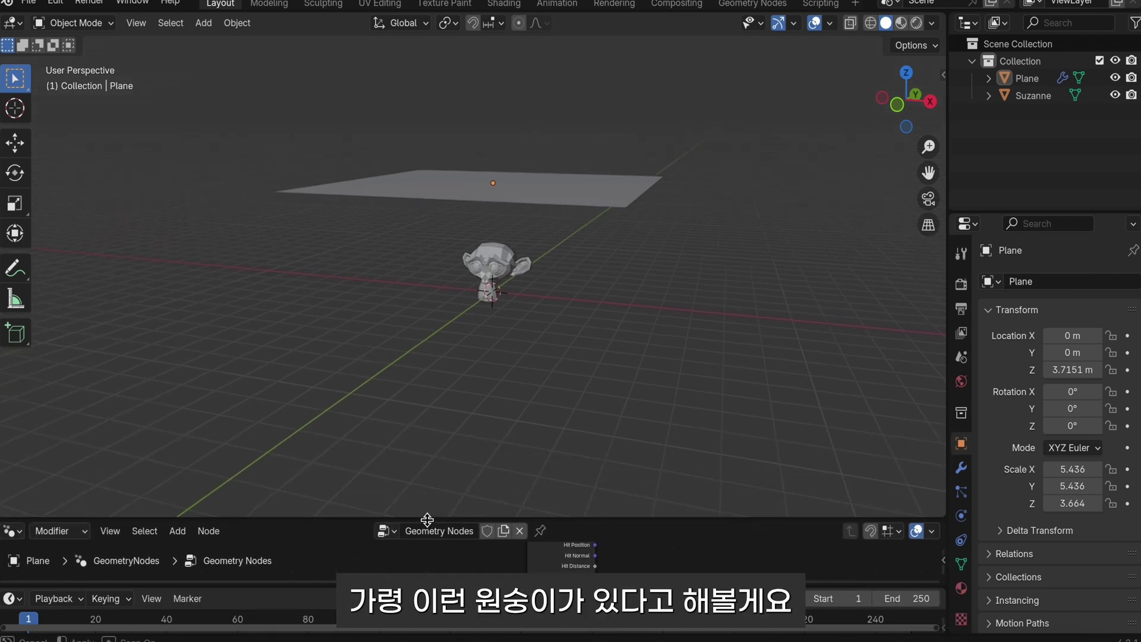
# Step: Annotate blue ray arrows from the edge-on plane to Suzanne's head, then start moving Suzanne
pyautogui.scroll(2, 539, 331)
pyautogui.scroll(3, 539, 332)
pyautogui.scroll(2, 540, 335)
pyautogui.moveTo(539, 336); pyautogui.dragTo(539, 336, button='middle')
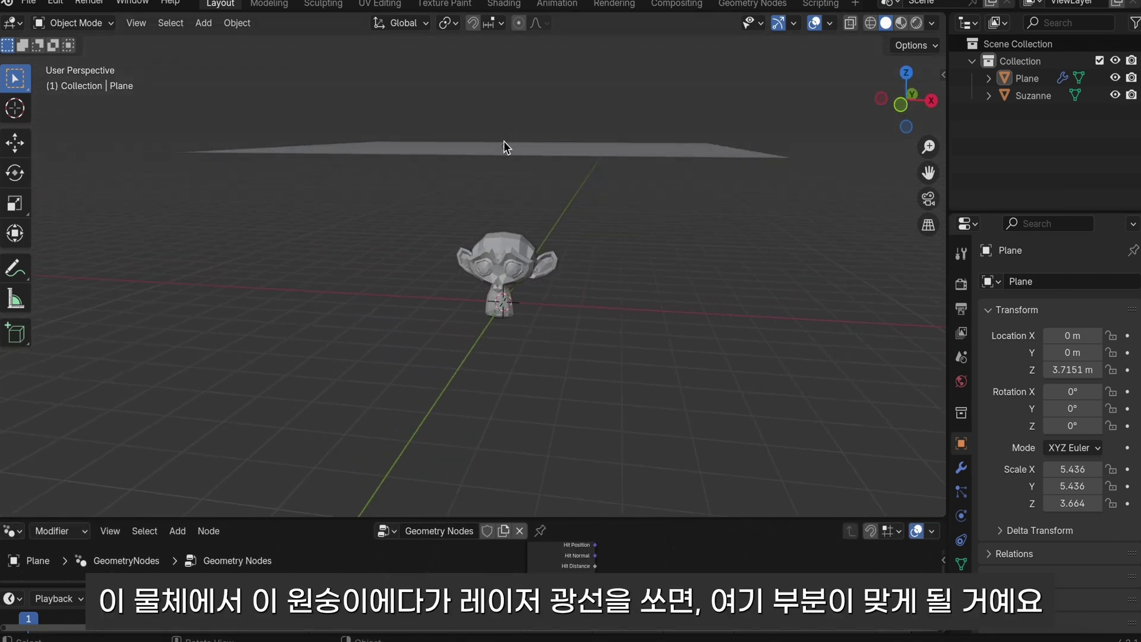
pyautogui.click(15, 268)
pyautogui.moveTo(479, 159); pyautogui.dragTo(479, 237)
pyautogui.moveTo(514, 166)
pyautogui.mouseDown()
pyautogui.moveTo(514, 236)
pyautogui.moveTo(511, 221)
pyautogui.mouseUp()
pyautogui.moveTo(469, 252); pyautogui.dragTo(548, 221)
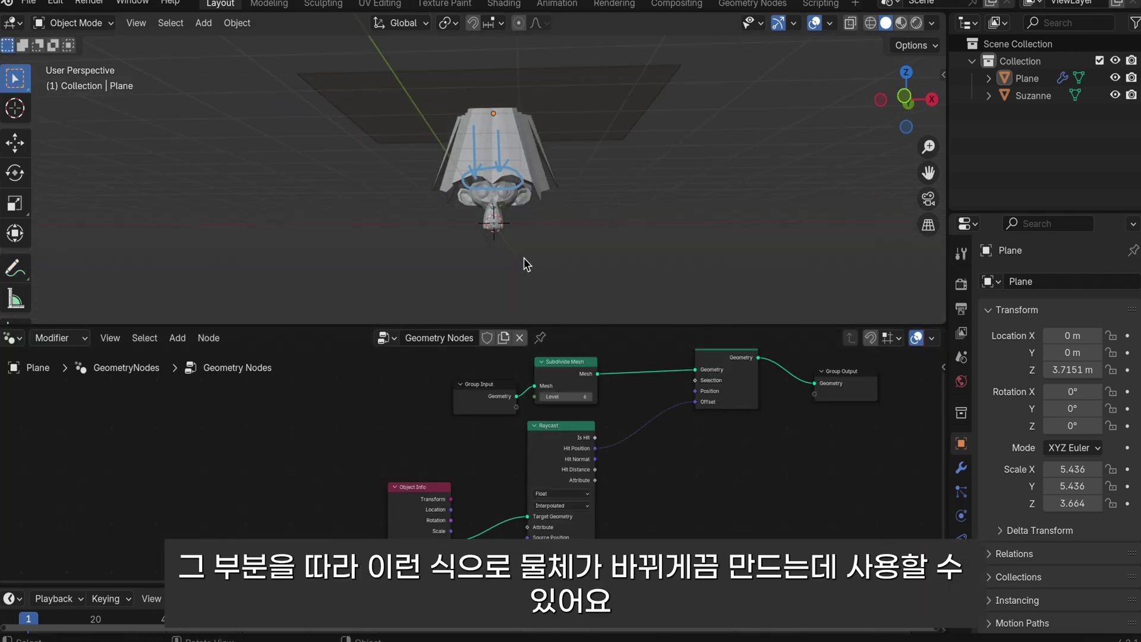
pyautogui.click(504, 230)
pyautogui.press('g')
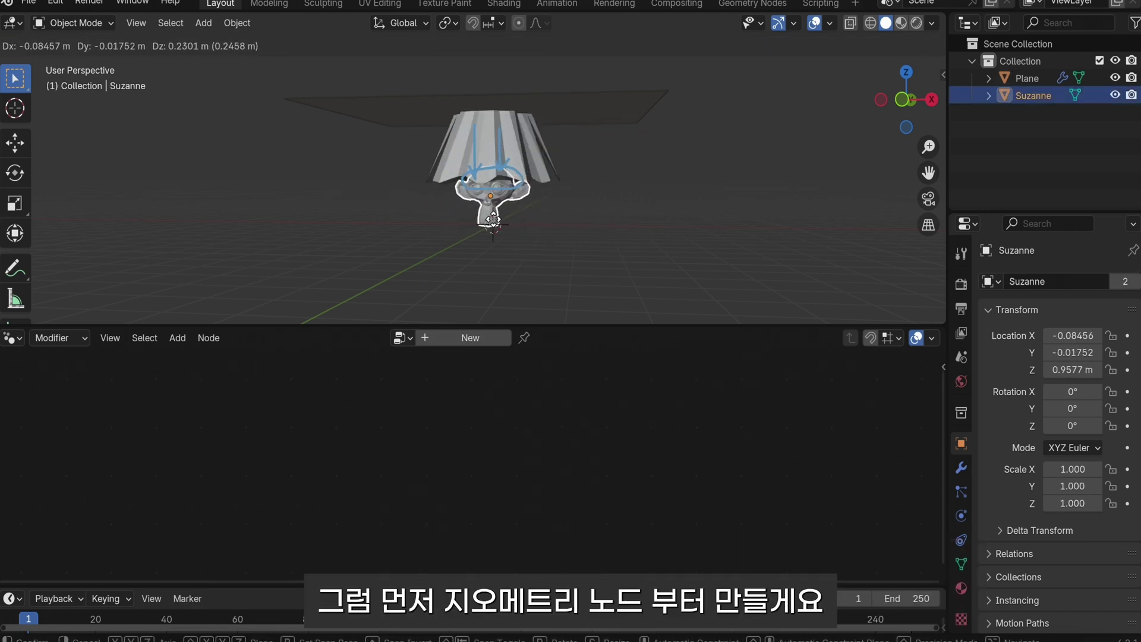
# Step: Place Suzanne beneath the draped plane and add a new plane mesh
pyautogui.click(469, 223)
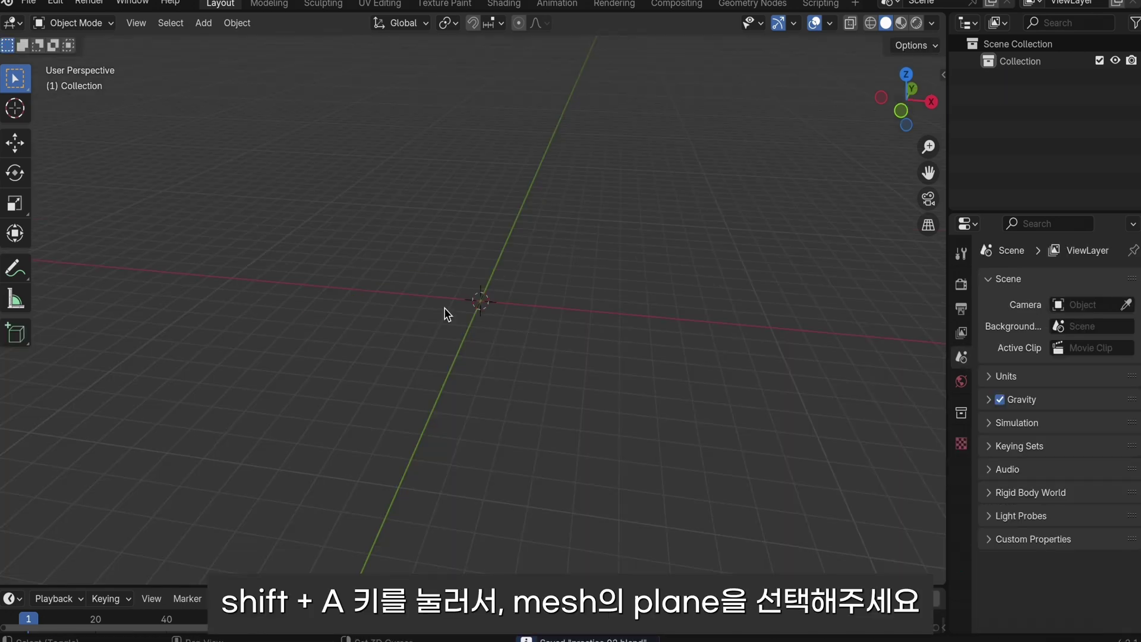
pyautogui.hotkey('shift', 'a')
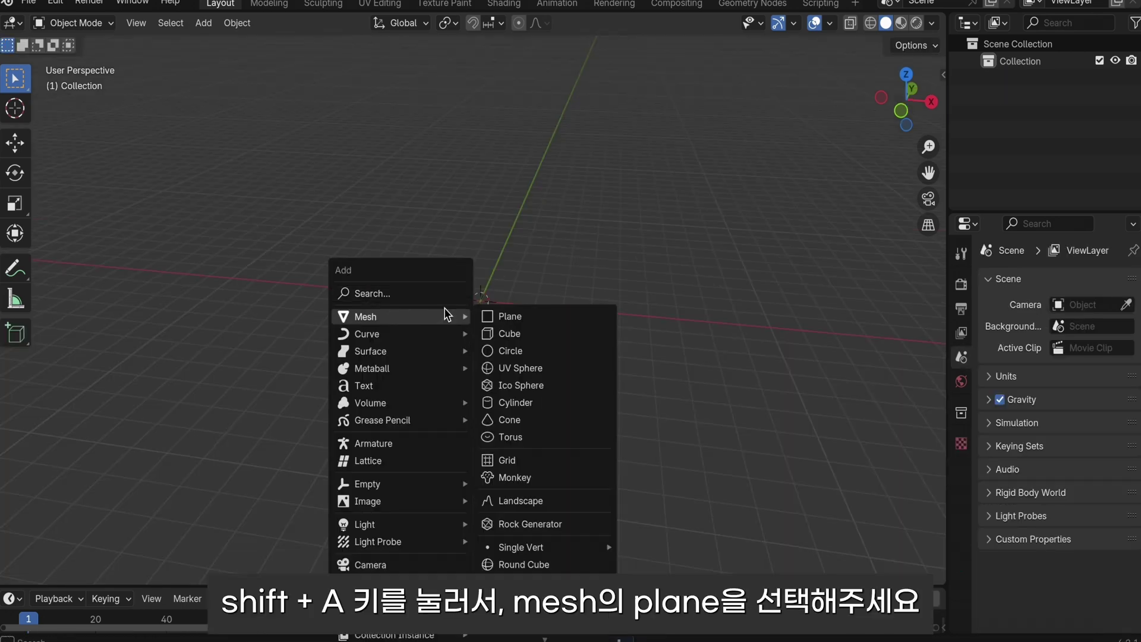
pyautogui.click(522, 319)
# Step: Give the plane a Geometry Nodes modifier with a new node group in the Geometry Nodes workspace
pyautogui.click(961, 468)
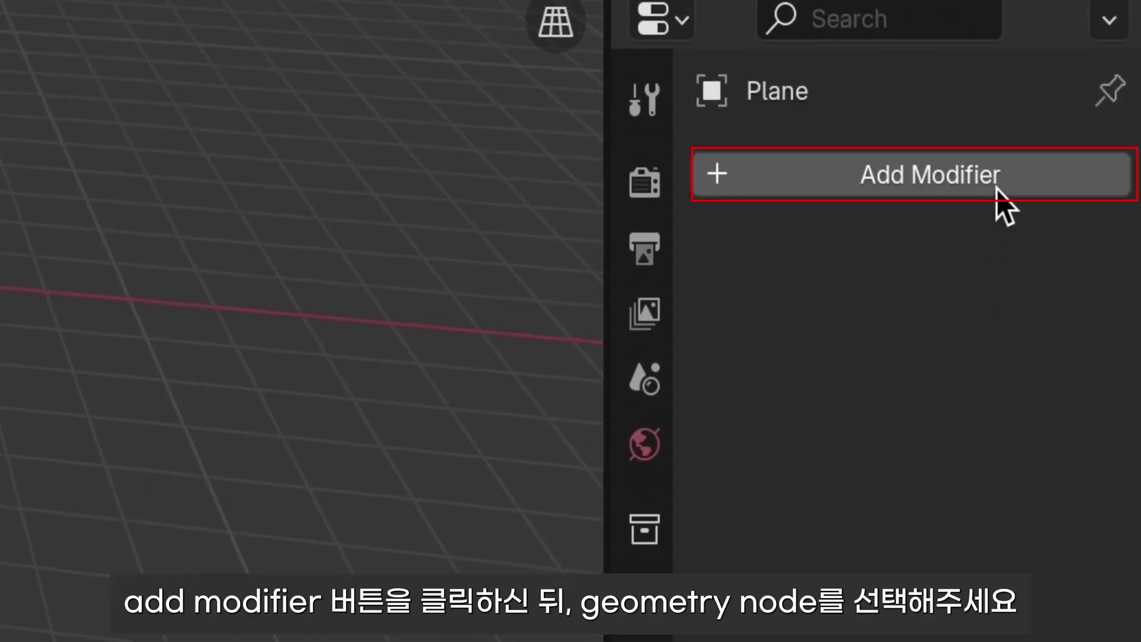
pyautogui.click(993, 192)
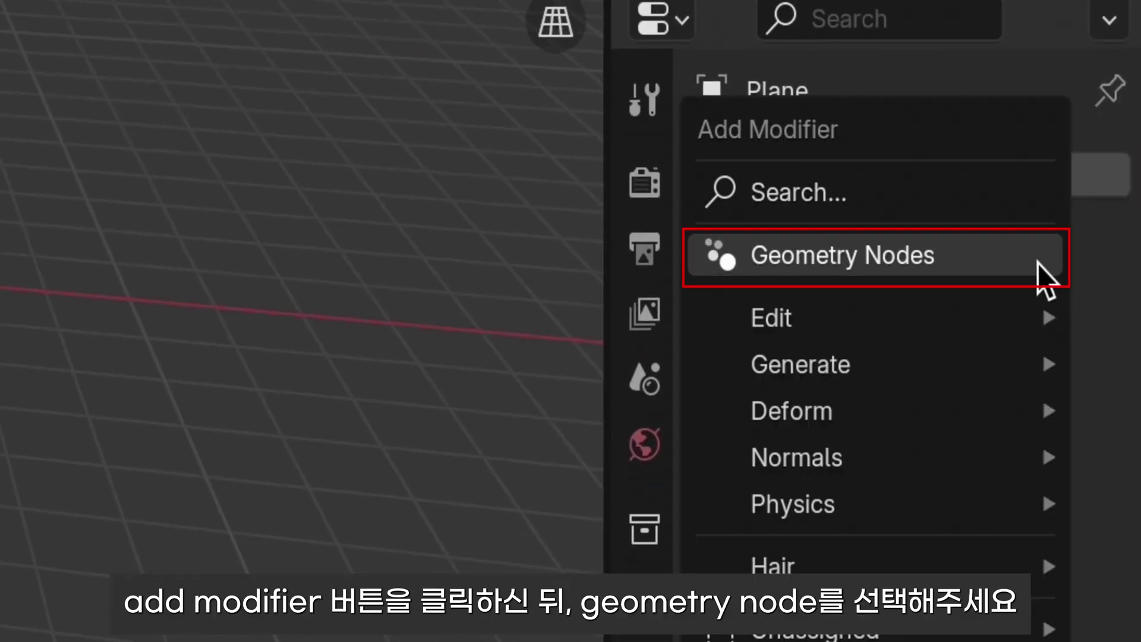
pyautogui.click(1039, 265)
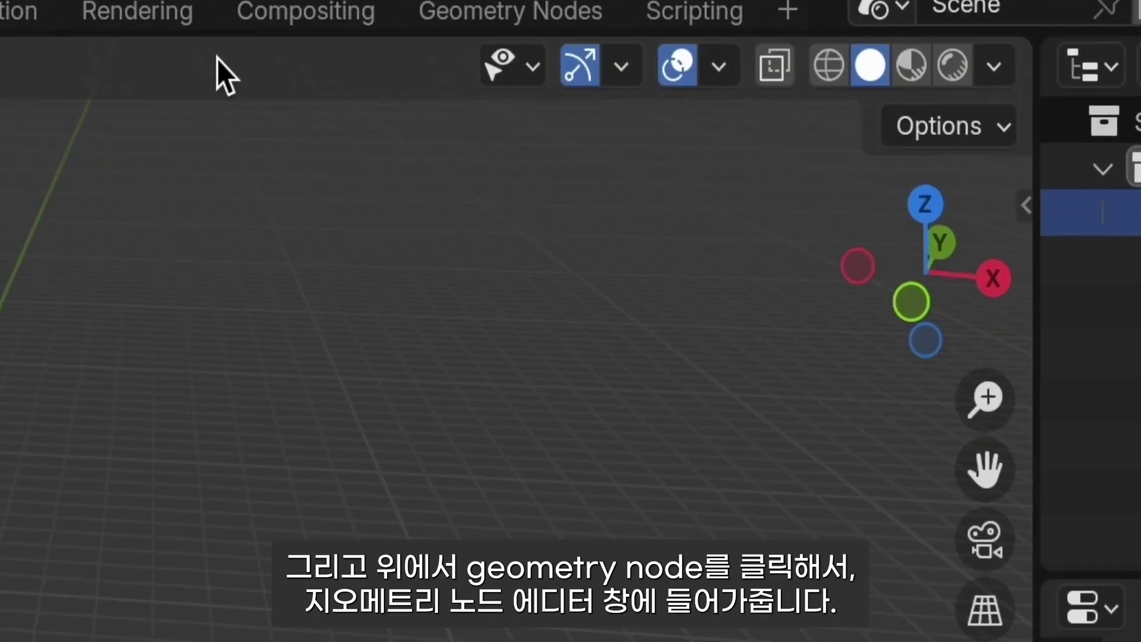
pyautogui.click(564, 15)
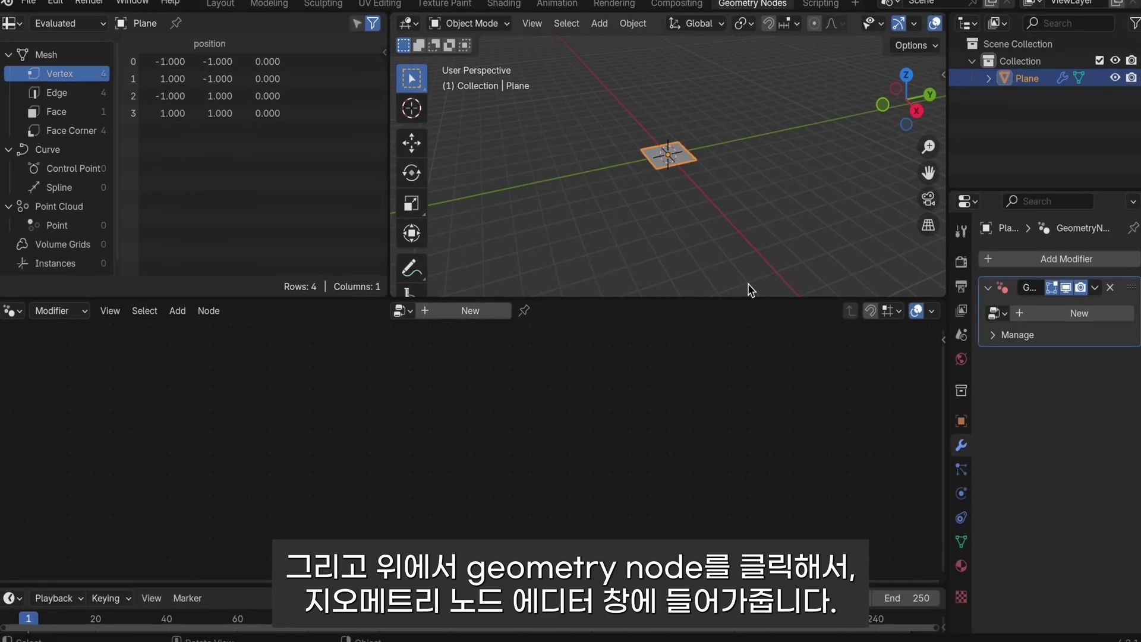
pyautogui.click(490, 311)
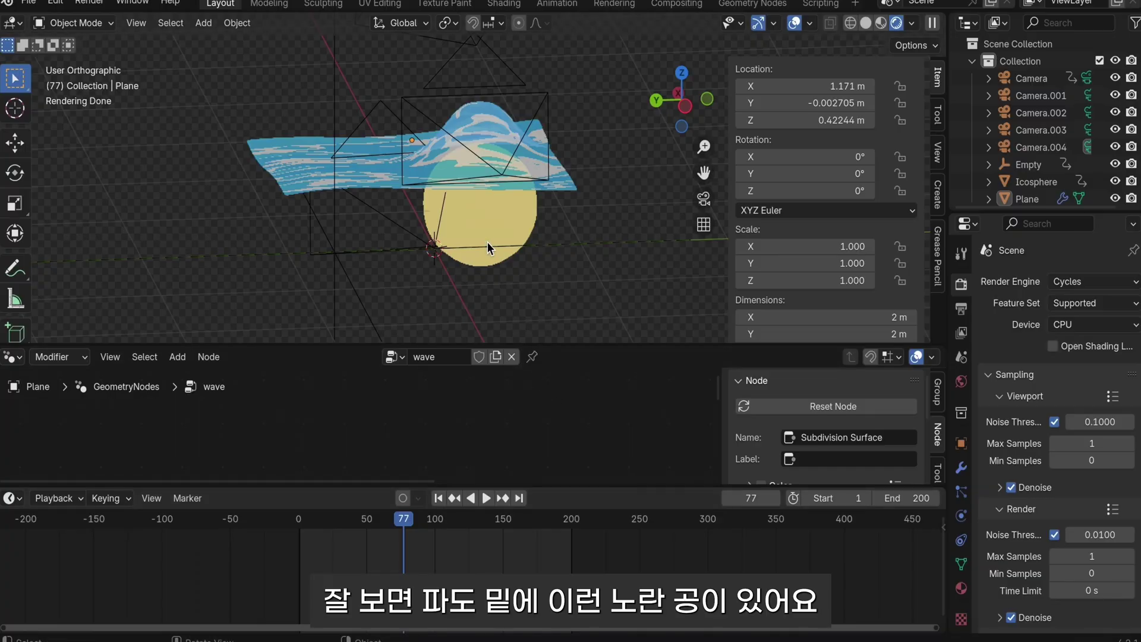
# Step: Select the yellow ball and play the wave animation to frame 130
pyautogui.click(487, 243)
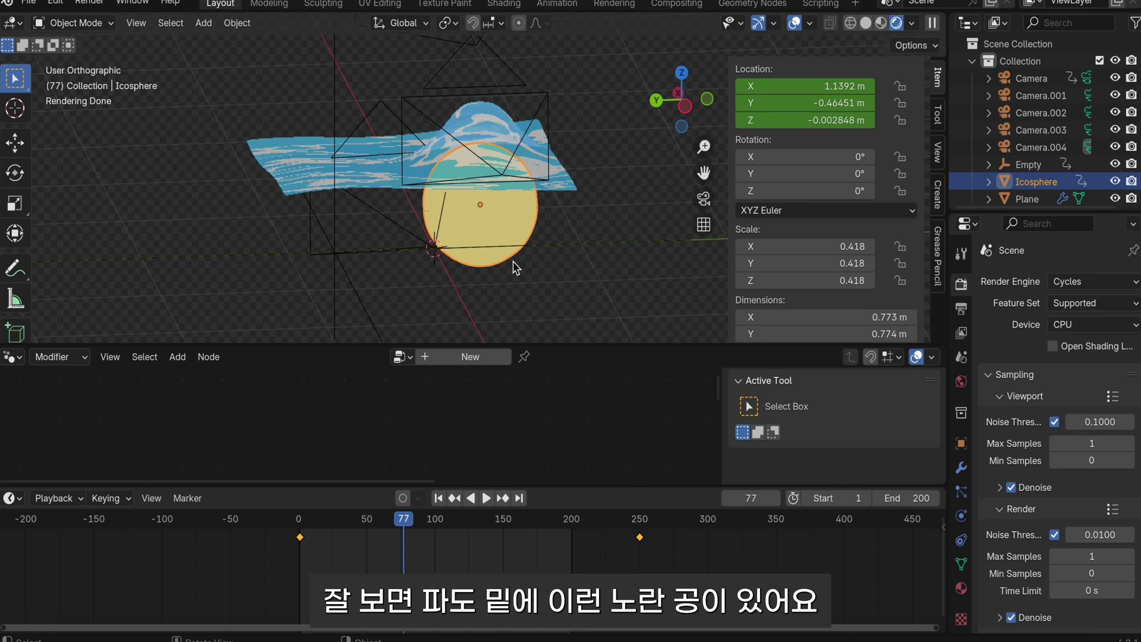
pyautogui.press('g')
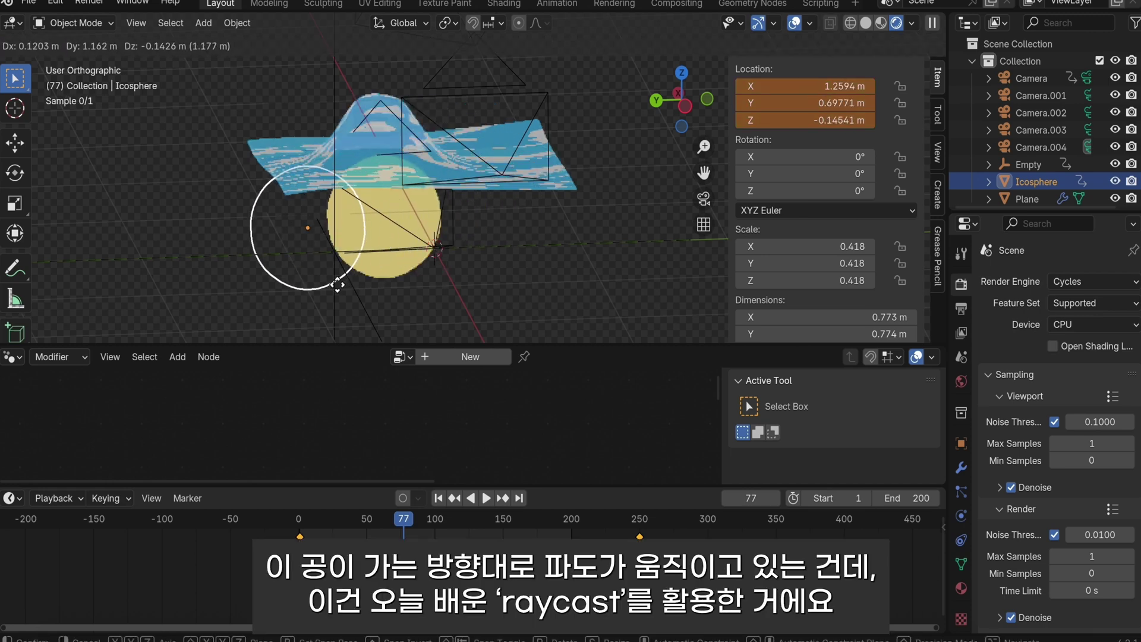
pyautogui.press('Escape')
pyautogui.click(490, 502)
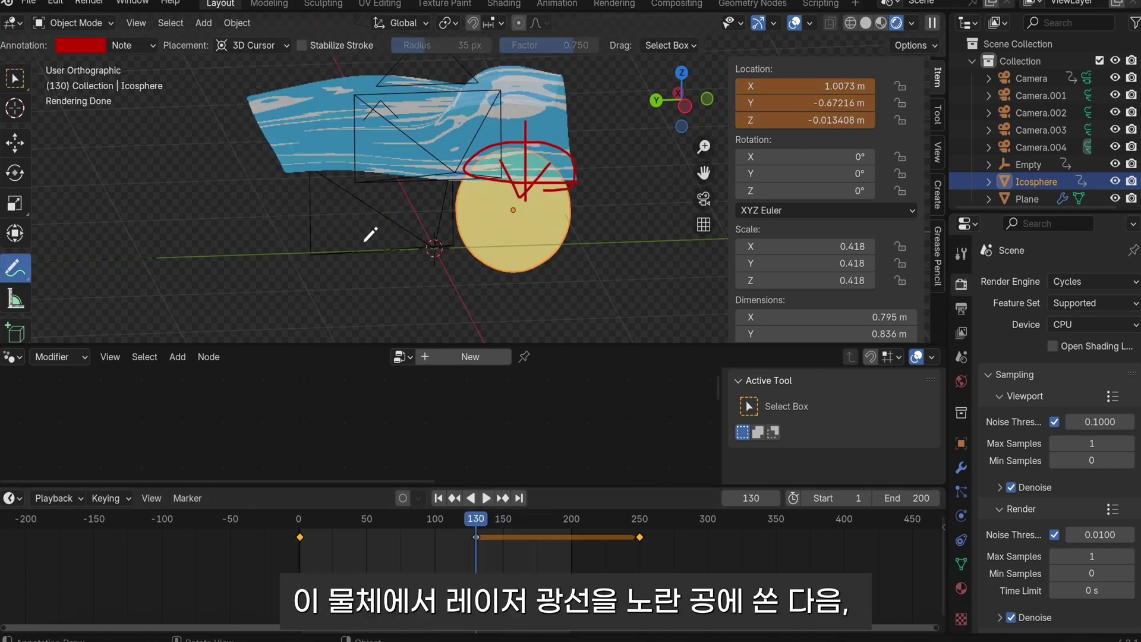
# Step: Draw a red note beside the ball, then delete the annotation layer
pyautogui.moveTo(473, 194)
pyautogui.mouseDown()
pyautogui.moveTo(383, 195)
pyautogui.moveTo(421, 214)
pyautogui.mouseUp()
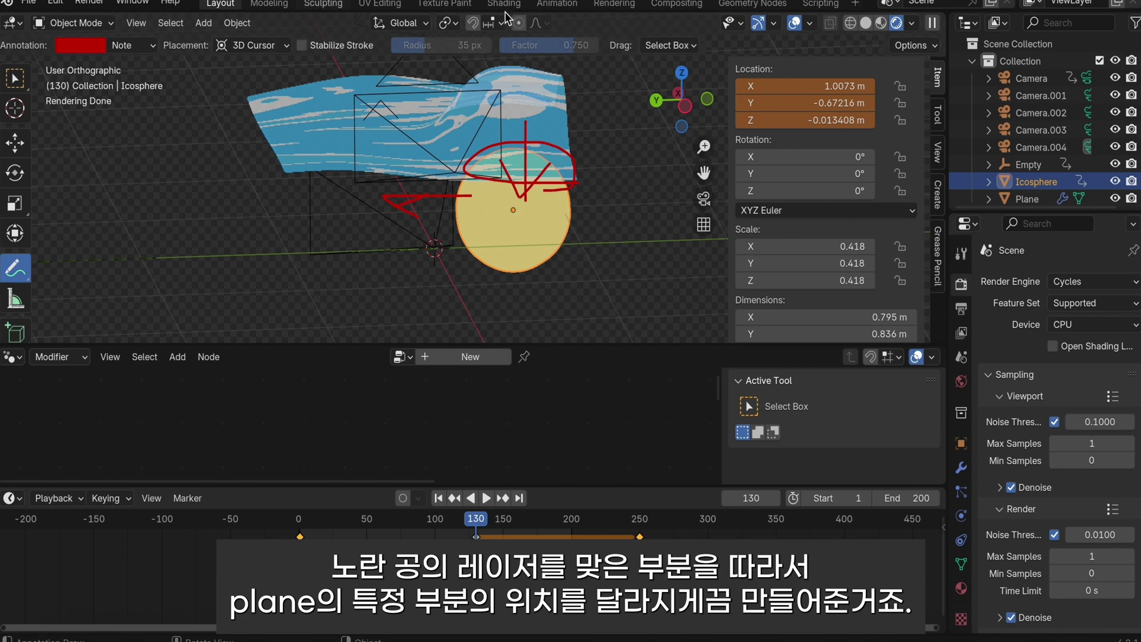
pyautogui.click(156, 46)
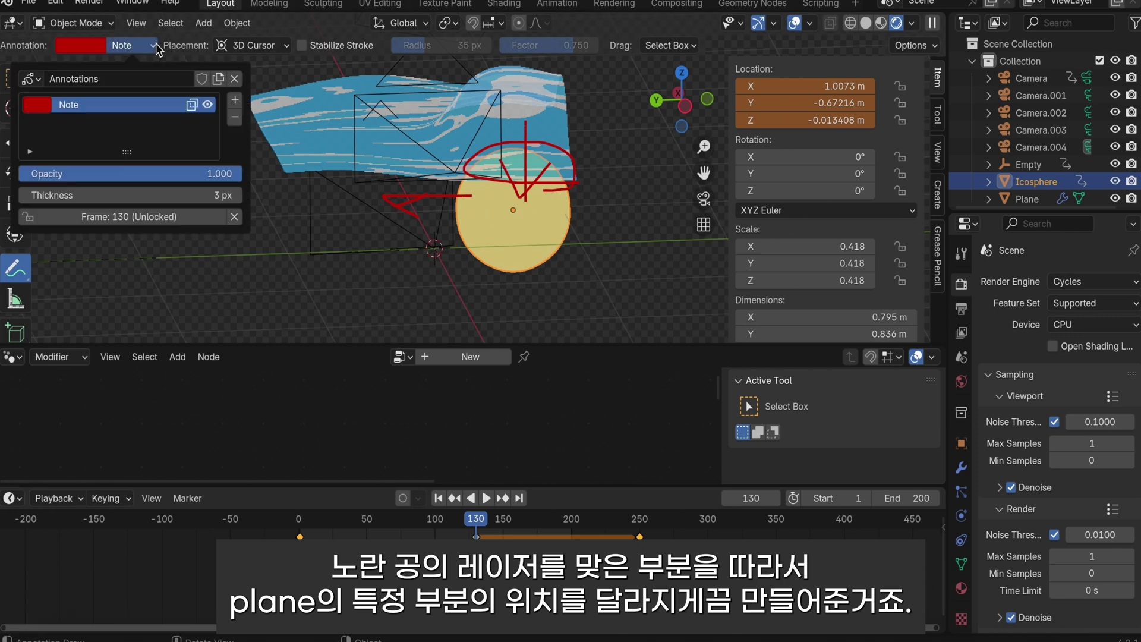
pyautogui.click(235, 117)
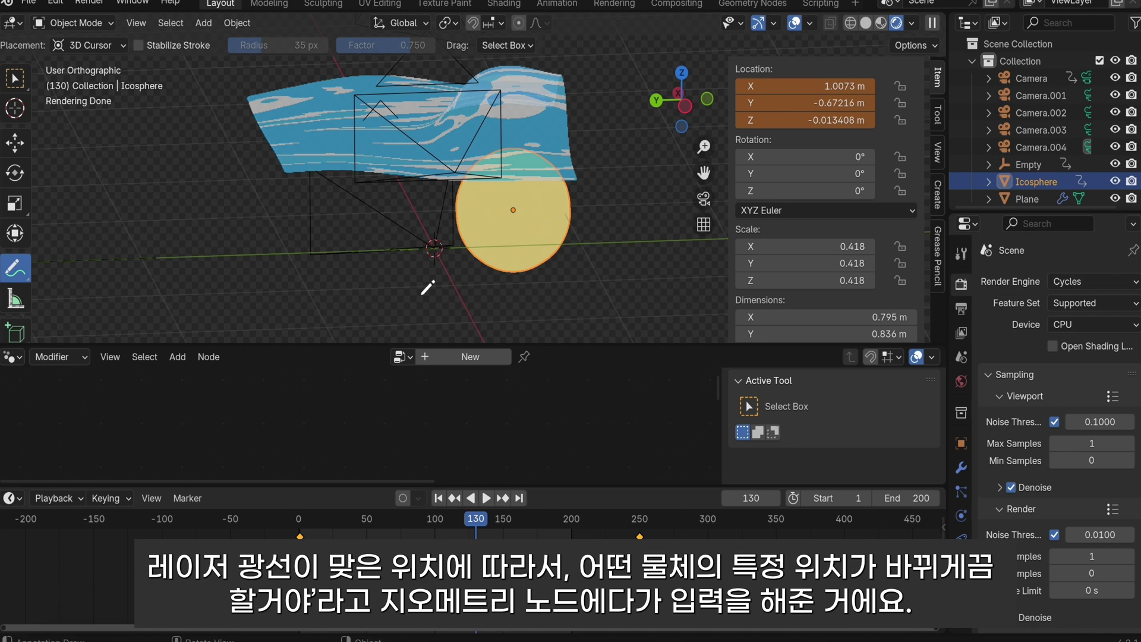
# Step: Move the yellow ball along the Y axis beneath the wave
pyautogui.click(13, 81)
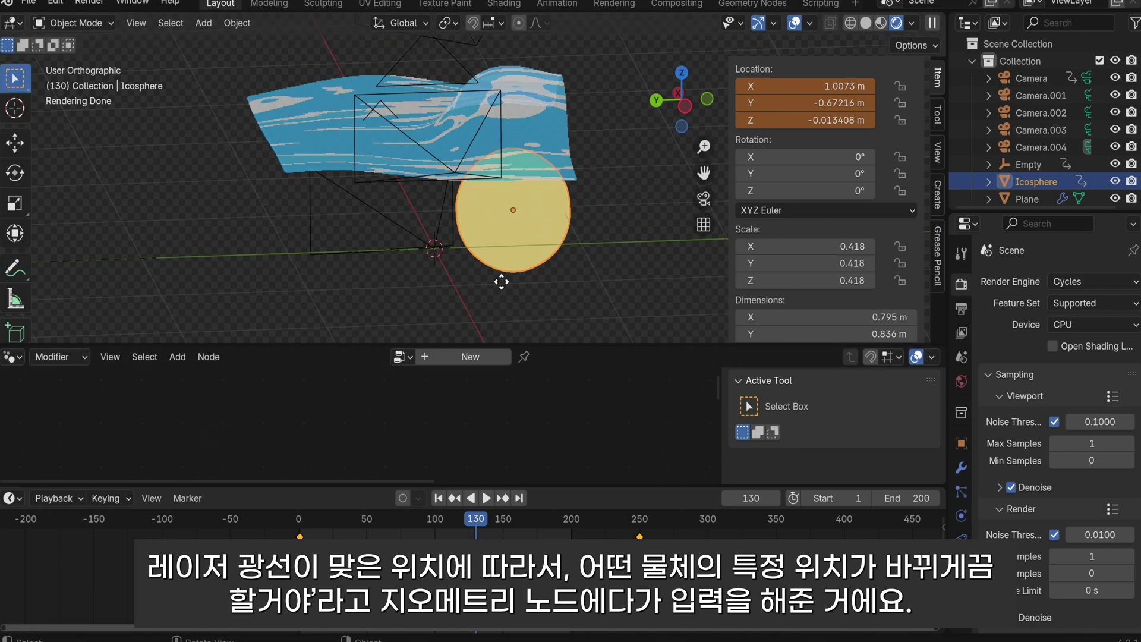
pyautogui.press('g')
pyautogui.press('y')
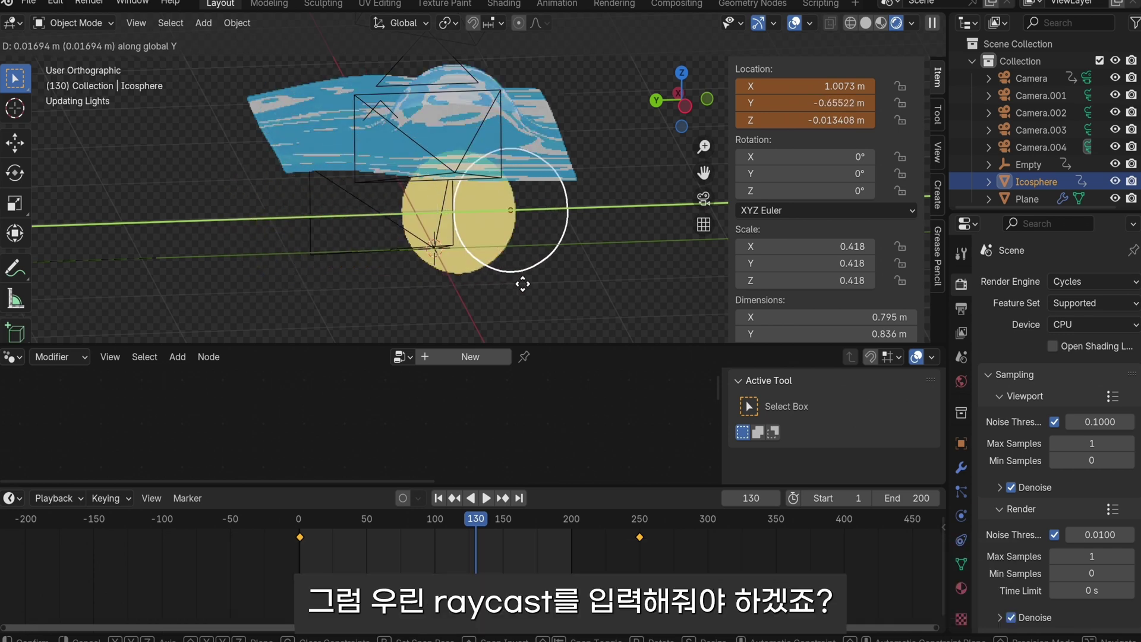
pyautogui.click(554, 283)
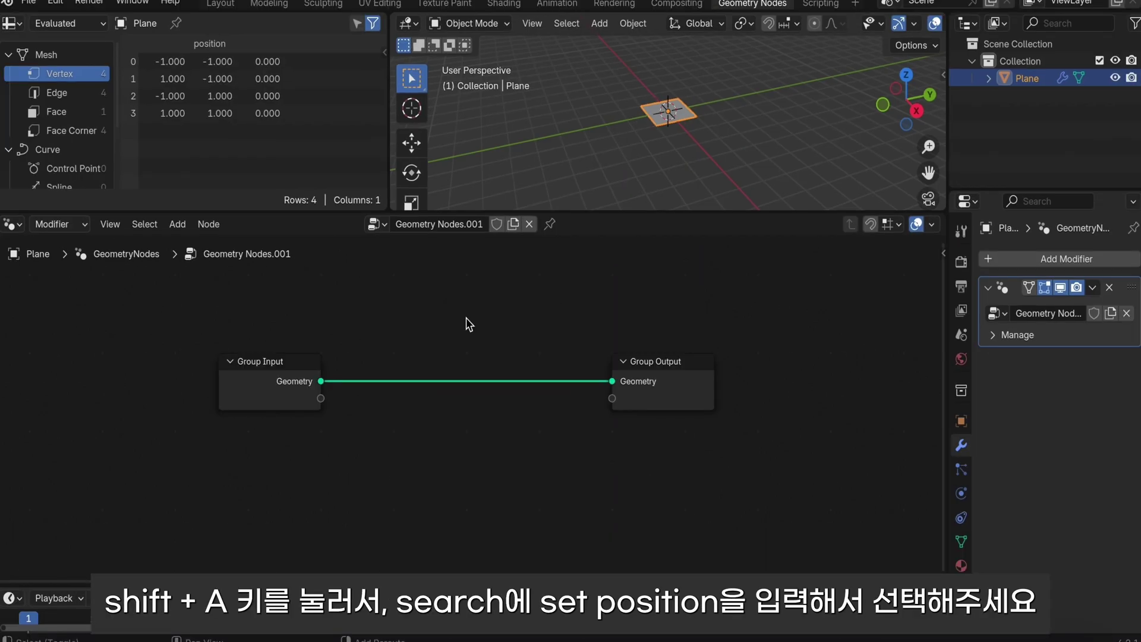
pyautogui.hotkey('shift', 'a')
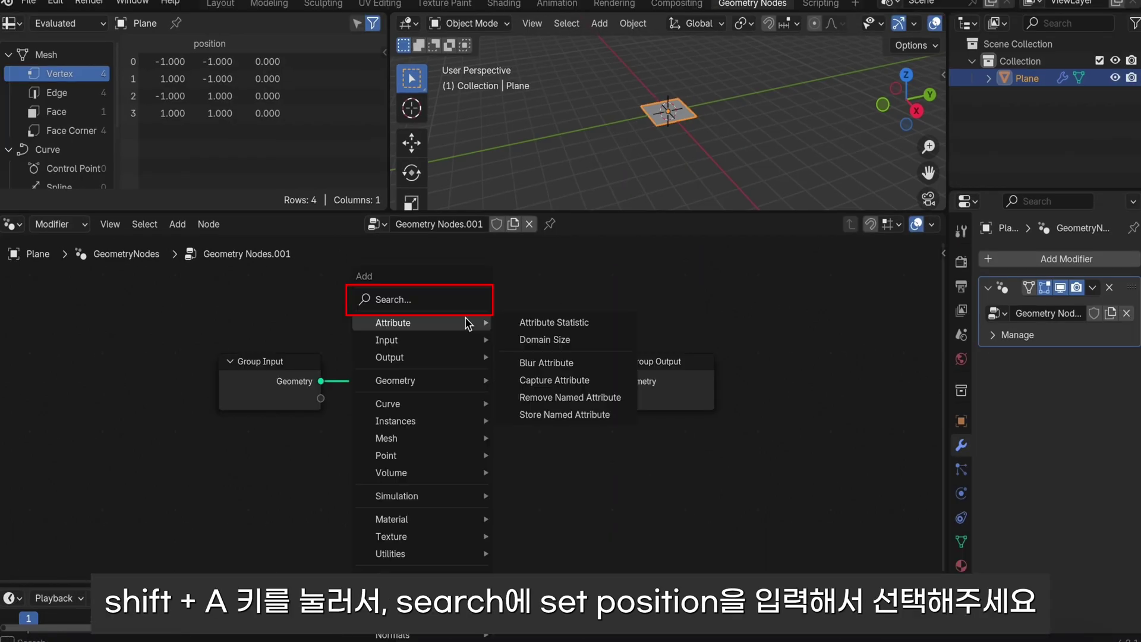
pyautogui.click(458, 298)
pyautogui.write('set pos')
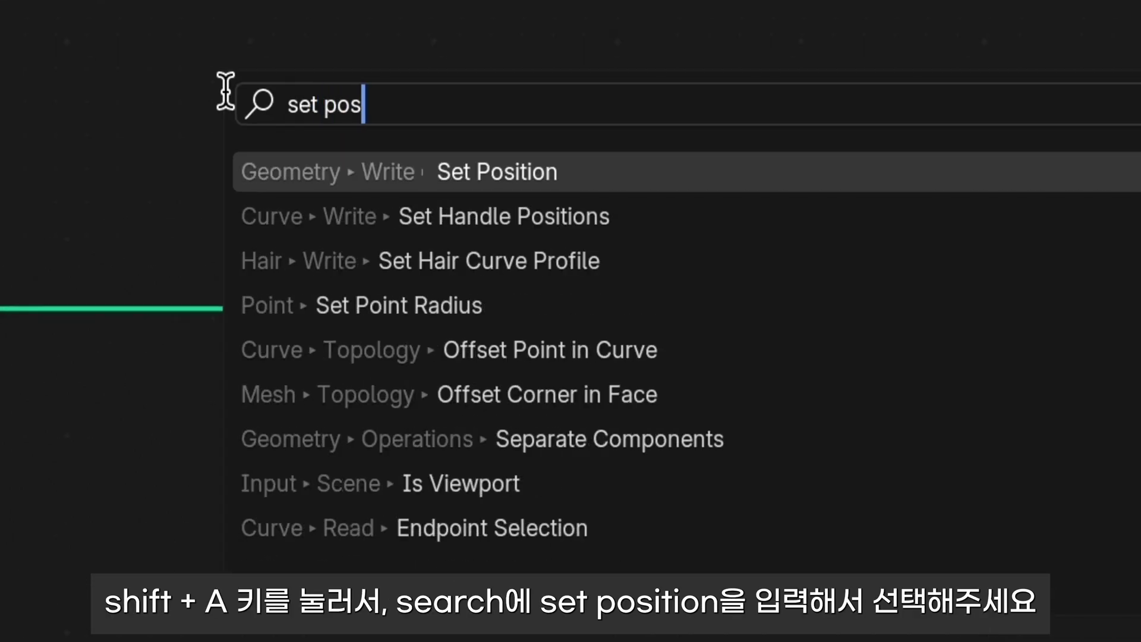
pyautogui.write('i')
pyautogui.click(477, 156)
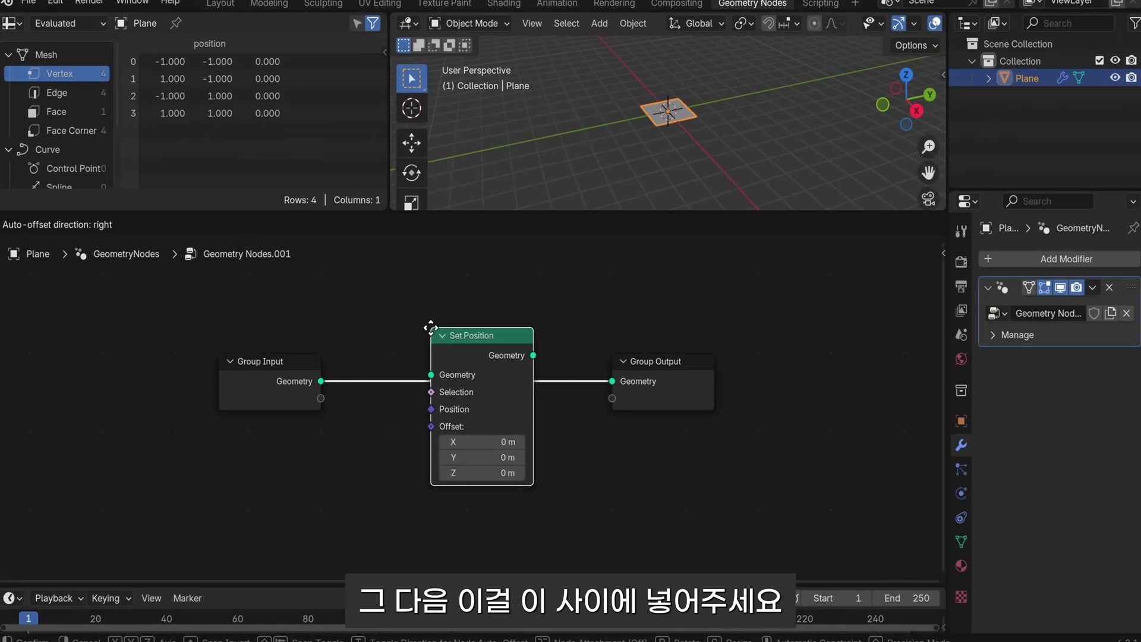
pyautogui.click(430, 327)
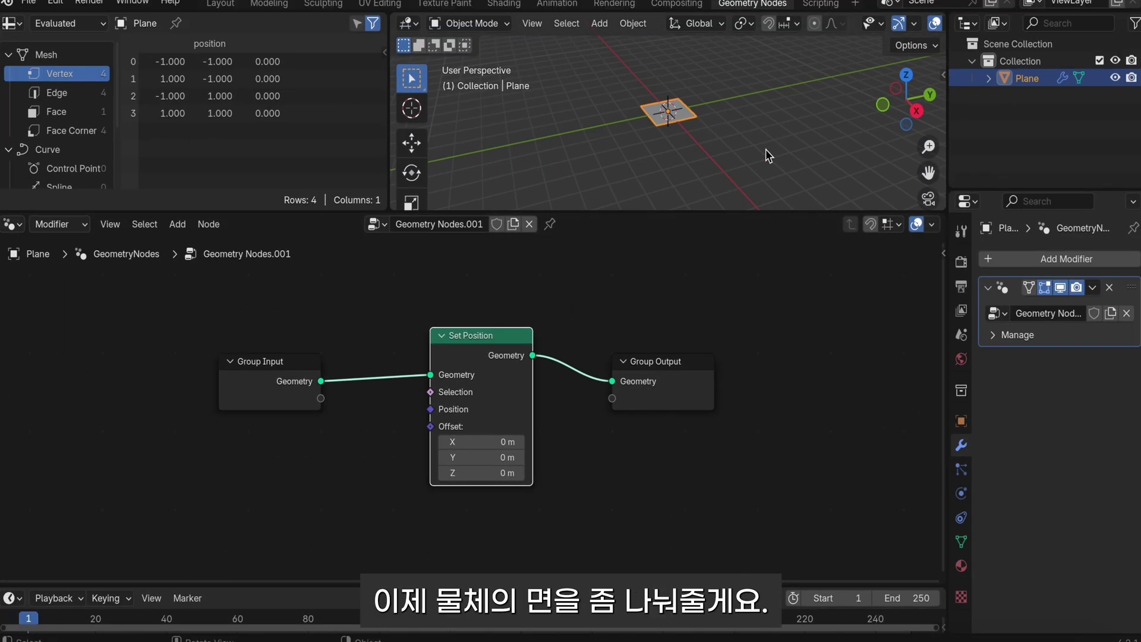
pyautogui.scroll(5, 676, 133)
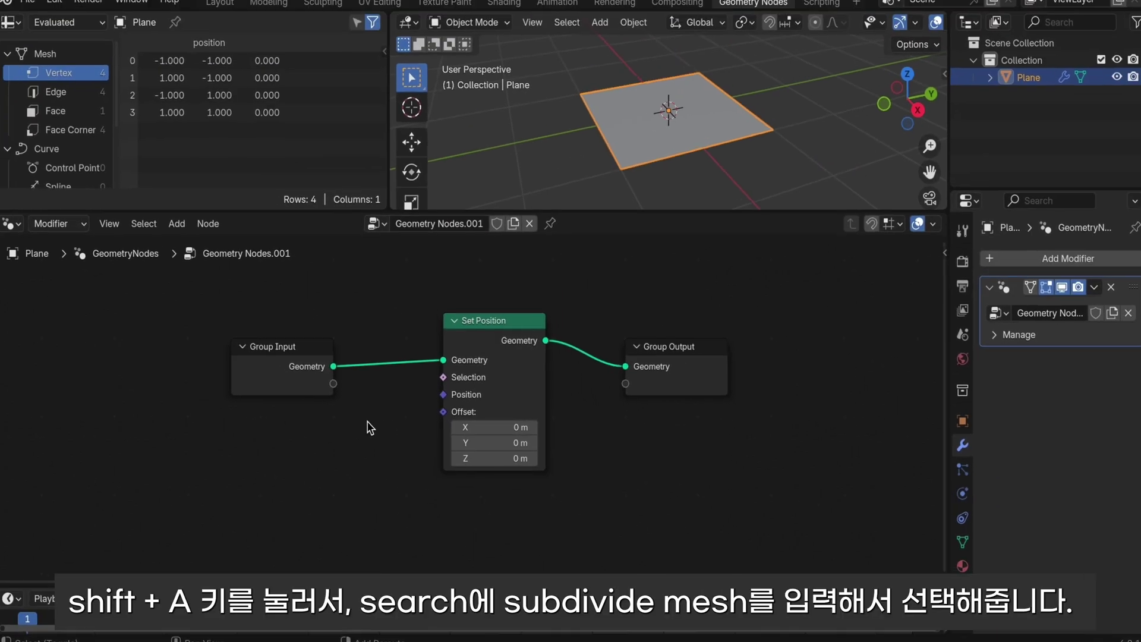
# Step: Insert a Subdivide Mesh node between Group Input and Set Position with Level 5
pyautogui.hotkey('shift', 'a')
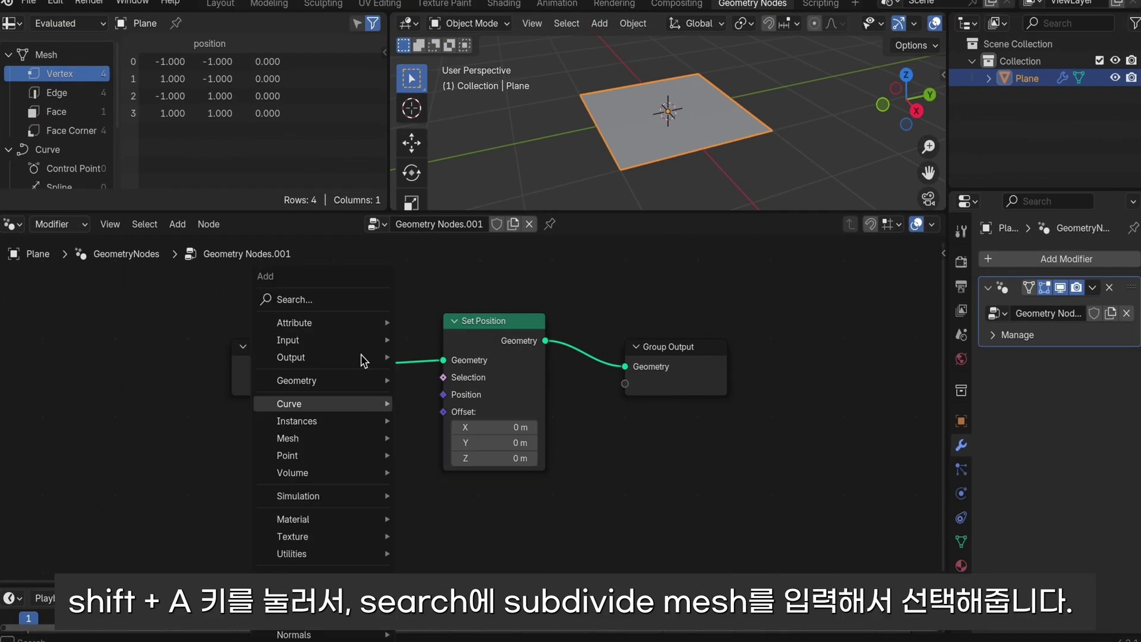
pyautogui.write('sub')
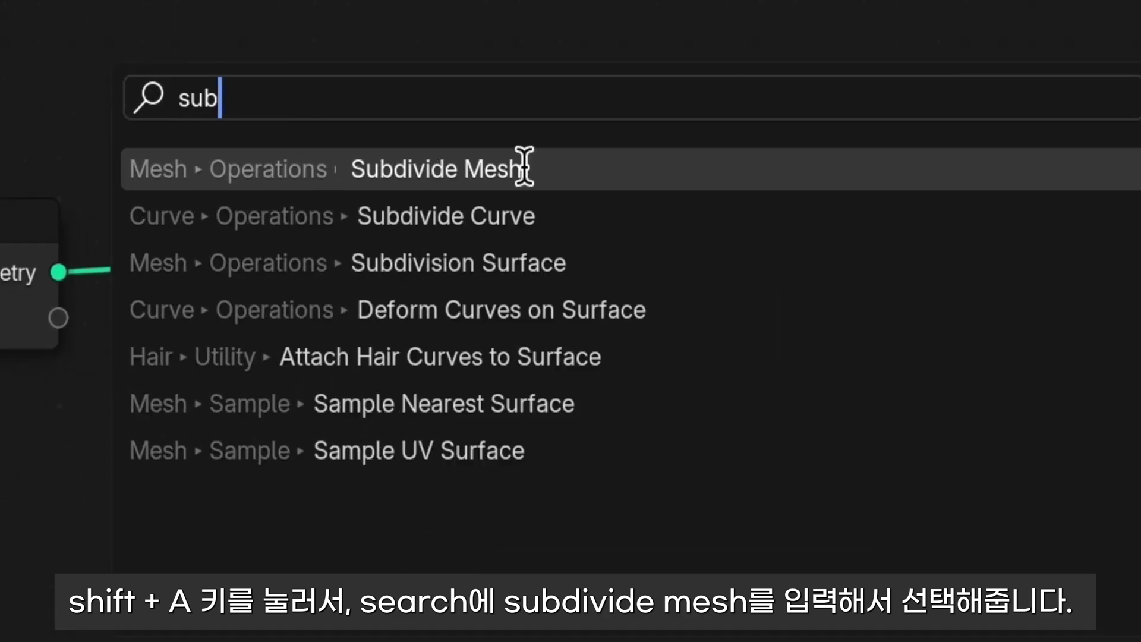
pyautogui.click(524, 166)
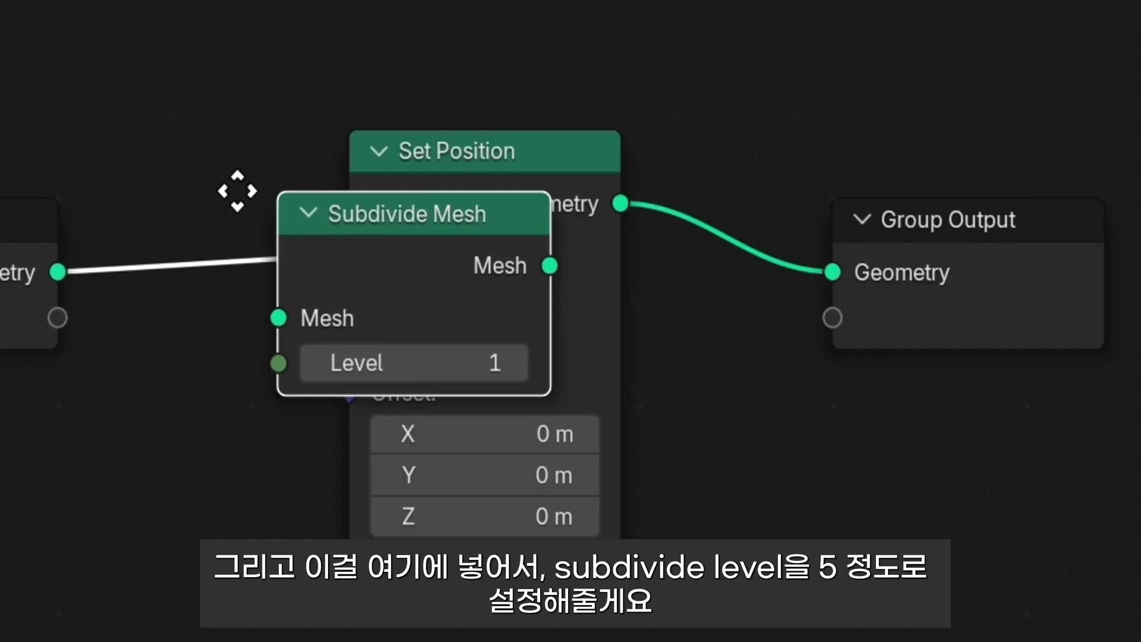
pyautogui.click(141, 186)
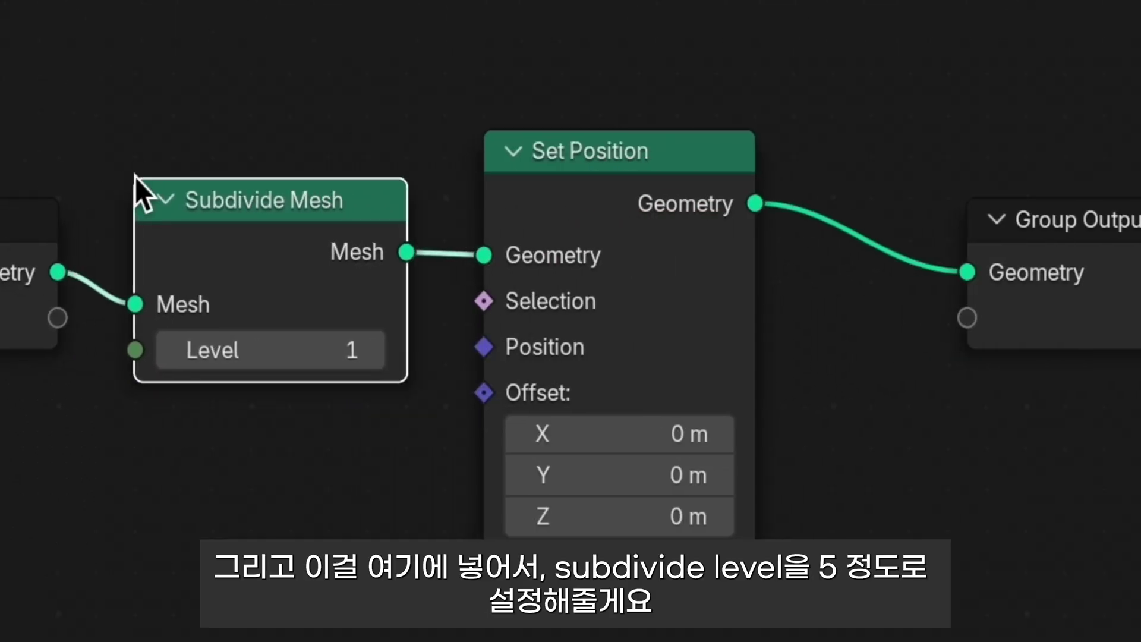
pyautogui.doubleClick(326, 358)
pyautogui.write('5')
pyautogui.press('Return')
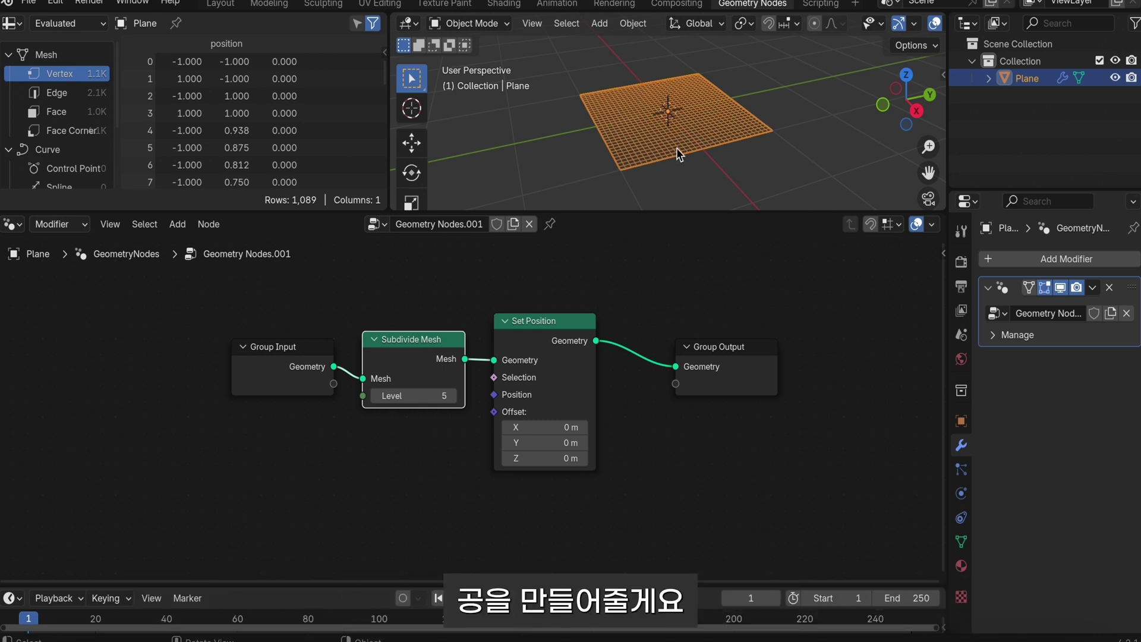
# Step: Add a UV sphere, scale it down, and lower it along Z under the plane
pyautogui.scroll(-3, 750, 132)
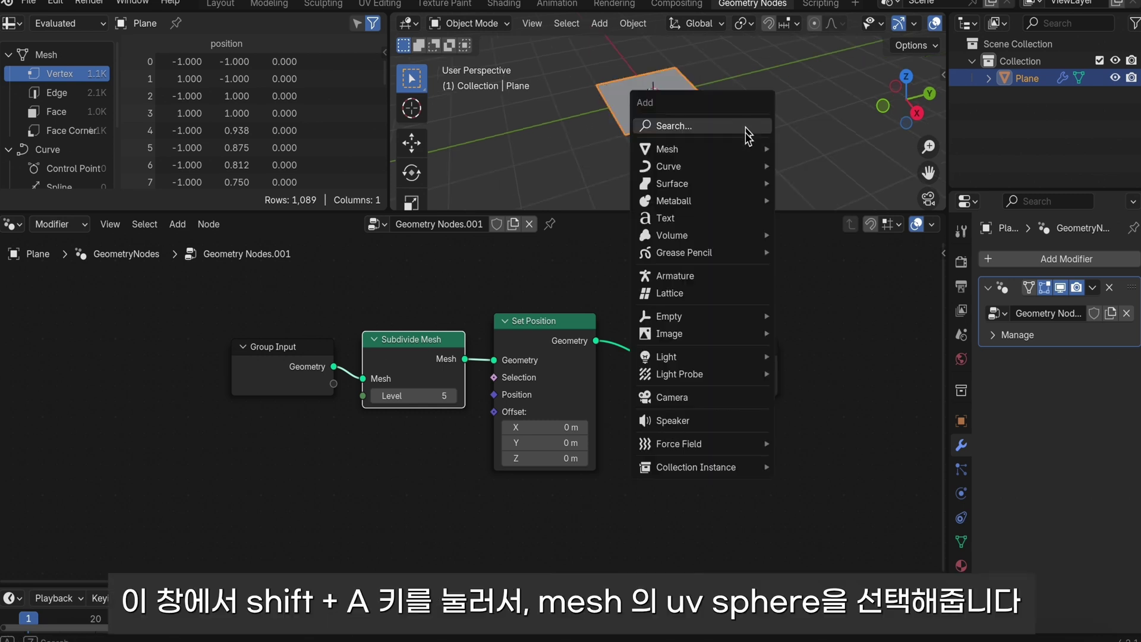
pyautogui.moveTo(704, 148)
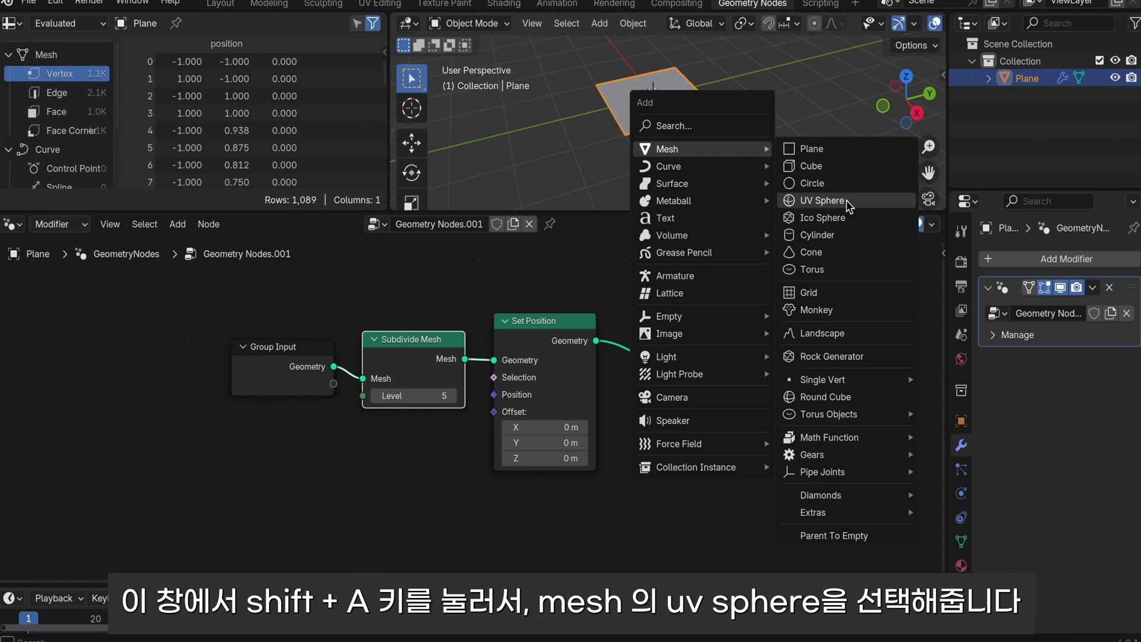
pyautogui.click(847, 199)
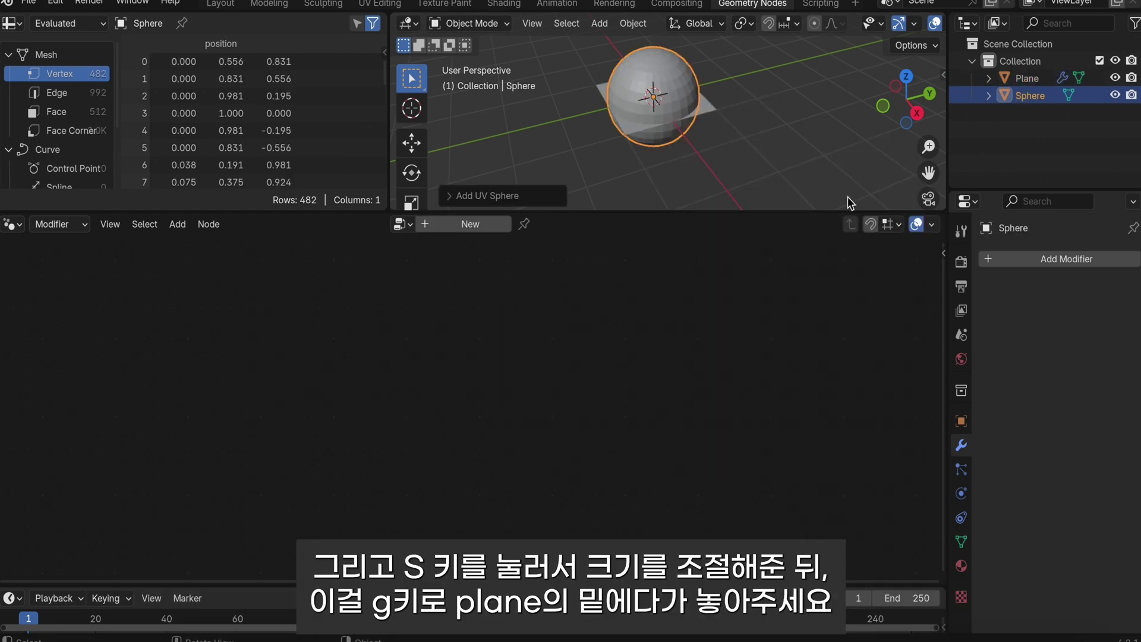
pyautogui.press('s')
pyautogui.click(658, 122)
pyautogui.press('g')
pyautogui.press('z')
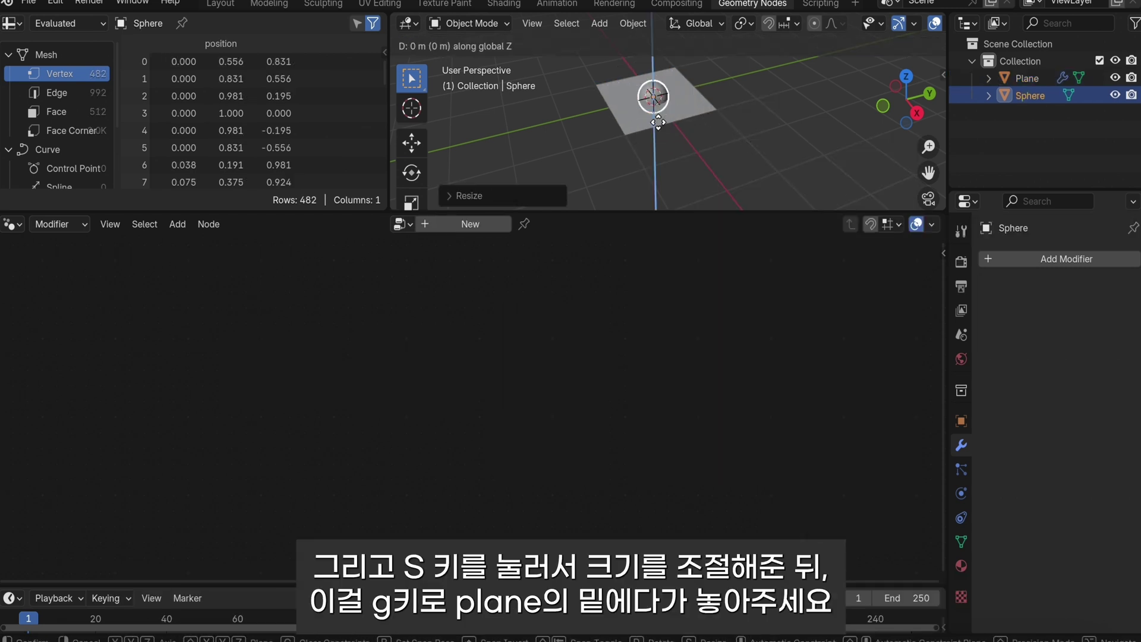
pyautogui.click(658, 167)
# Step: Readjust the sphere's height below the plane and save the blend file
pyautogui.moveTo(666, 179); pyautogui.dragTo(661, 173, button='middle')
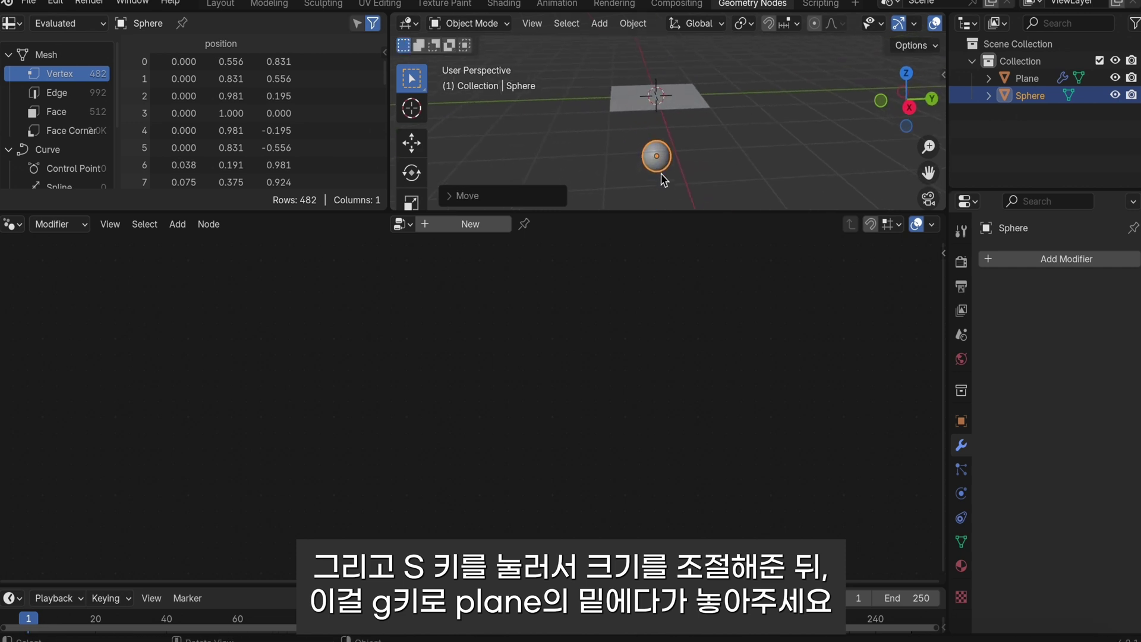
pyautogui.press('g')
pyautogui.press('z')
pyautogui.click(662, 164)
pyautogui.hotkey('ctrl', 's')
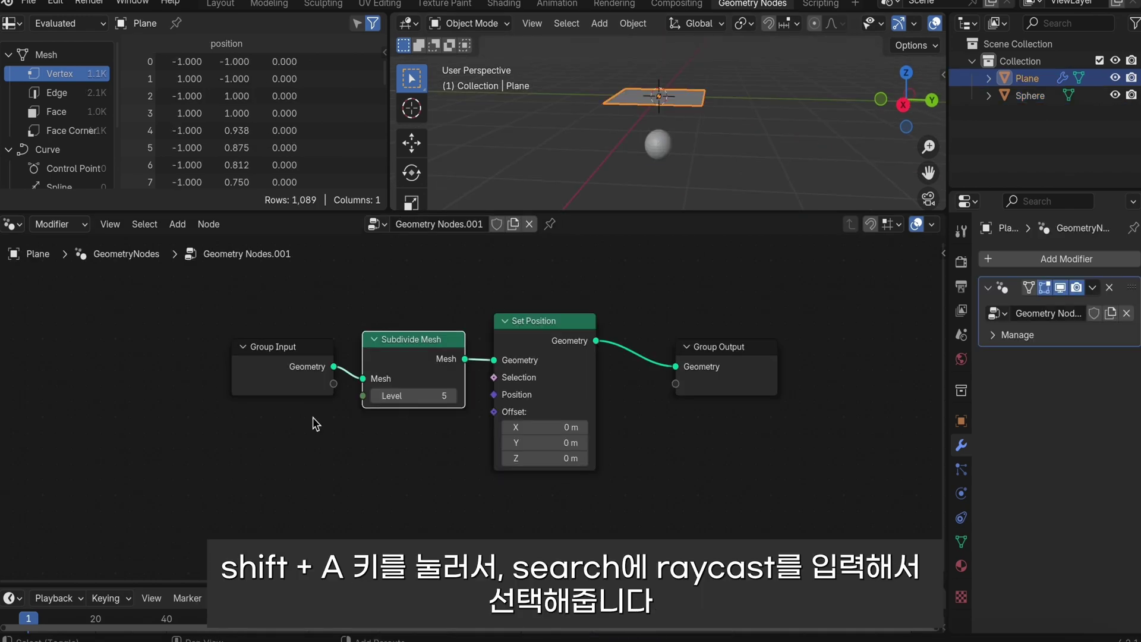
pyautogui.hotkey('shift', 'a')
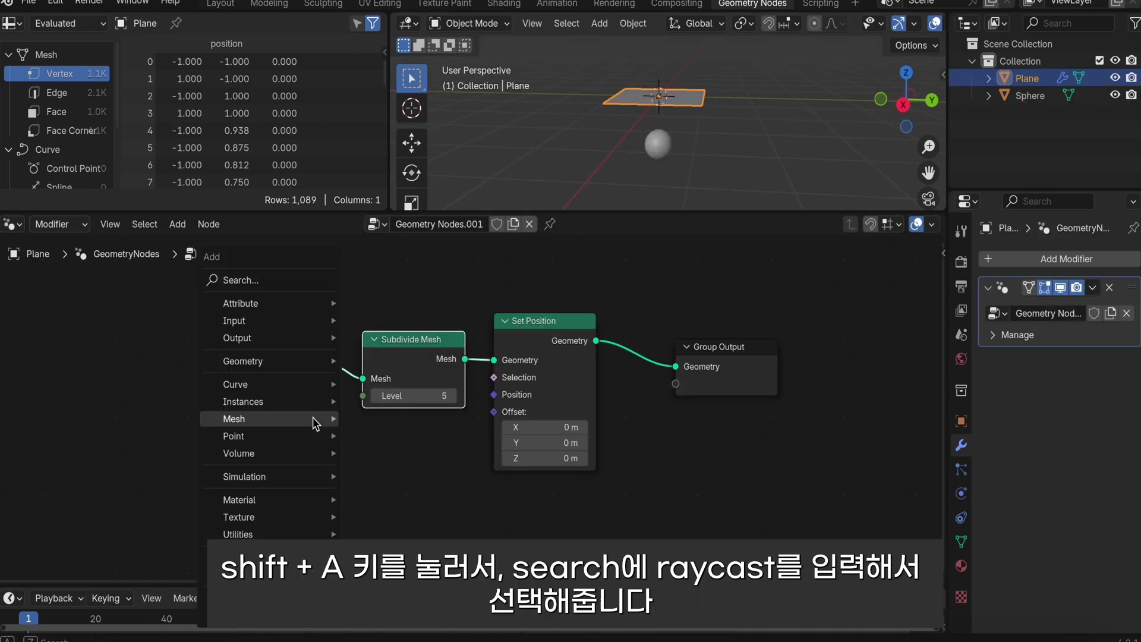
# Step: Add a Raycast node below the chain, linking its Is Hit output to Set Position's Offset
pyautogui.click(271, 287)
pyautogui.write('ray')
pyautogui.press('Return')
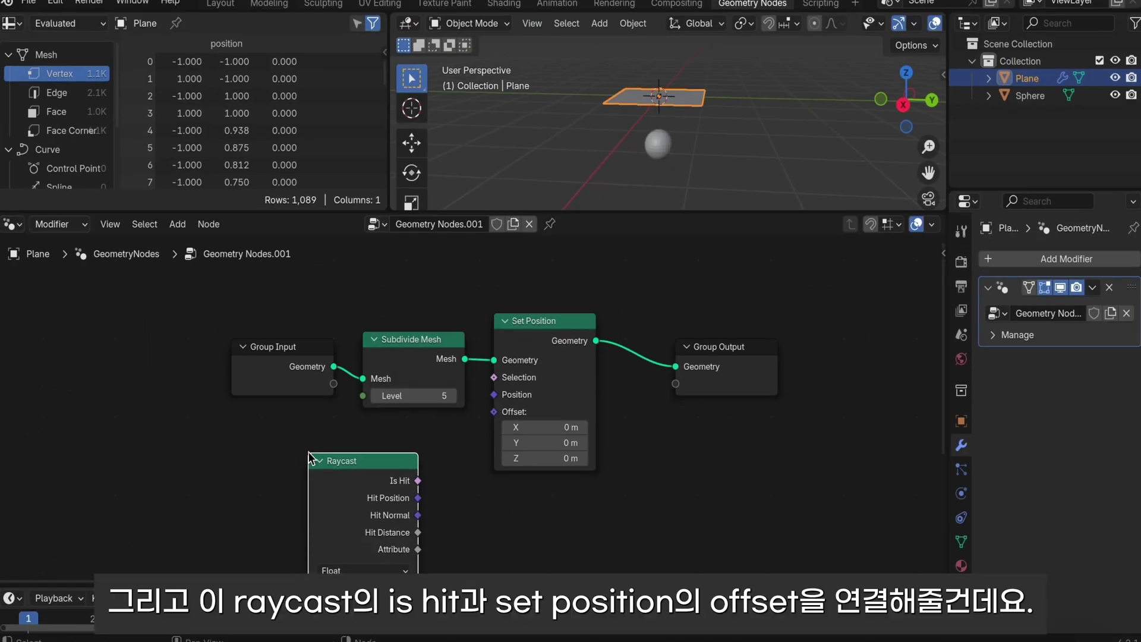
pyautogui.click(310, 461)
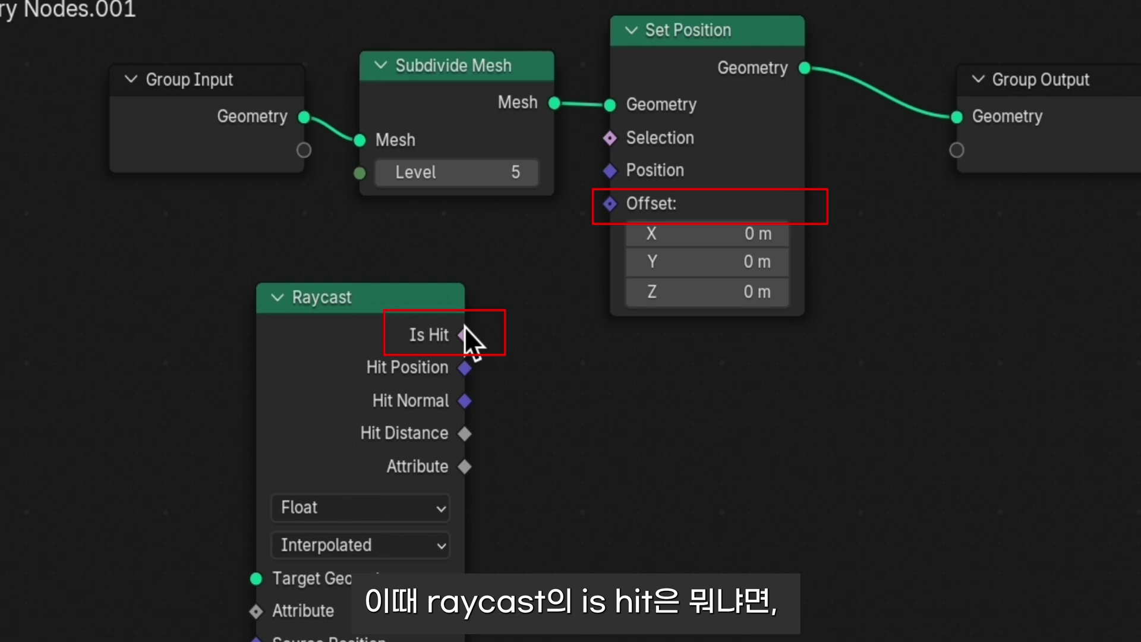
pyautogui.moveTo(465, 333); pyautogui.dragTo(601, 205)
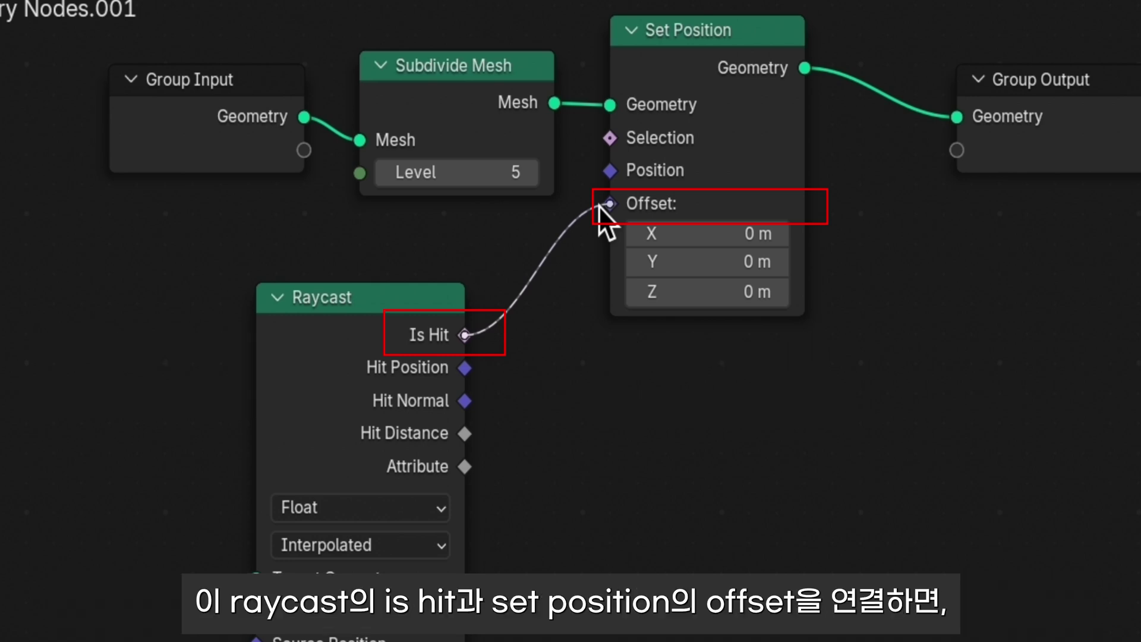
# Step: Reattach Raycast's Is Hit link to Offset, then select the sphere to show its empty node tree
pyautogui.moveTo(599, 203)
pyautogui.mouseDown()
pyautogui.moveTo(479, 202)
pyautogui.moveTo(569, 215)
pyautogui.moveTo(592, 207)
pyautogui.mouseUp()
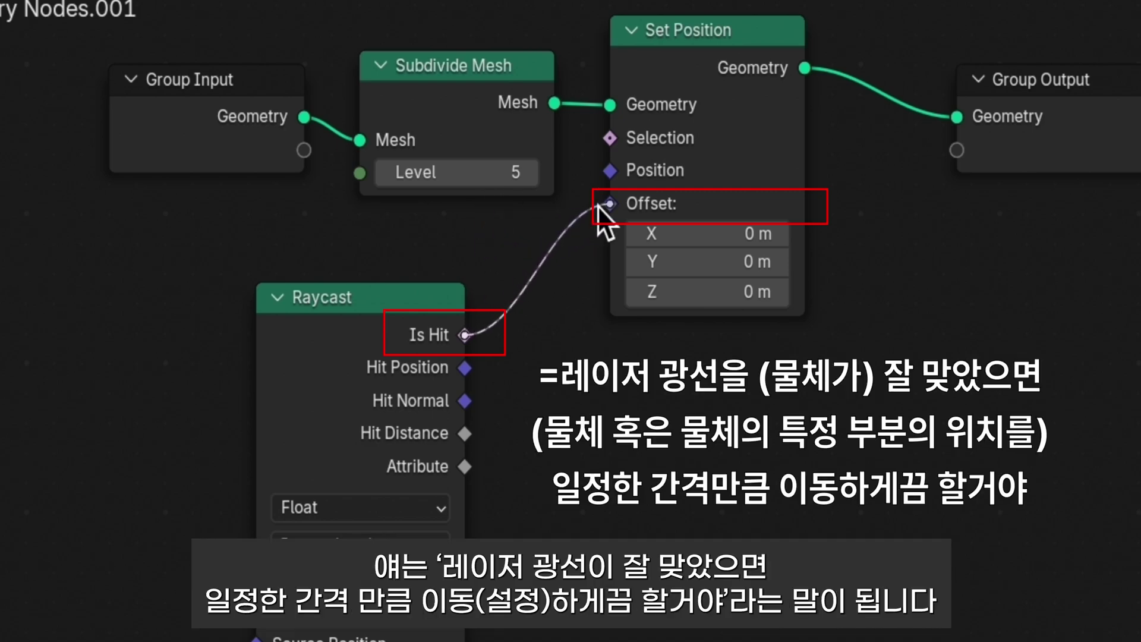
pyautogui.moveTo(596, 205); pyautogui.dragTo(599, 205)
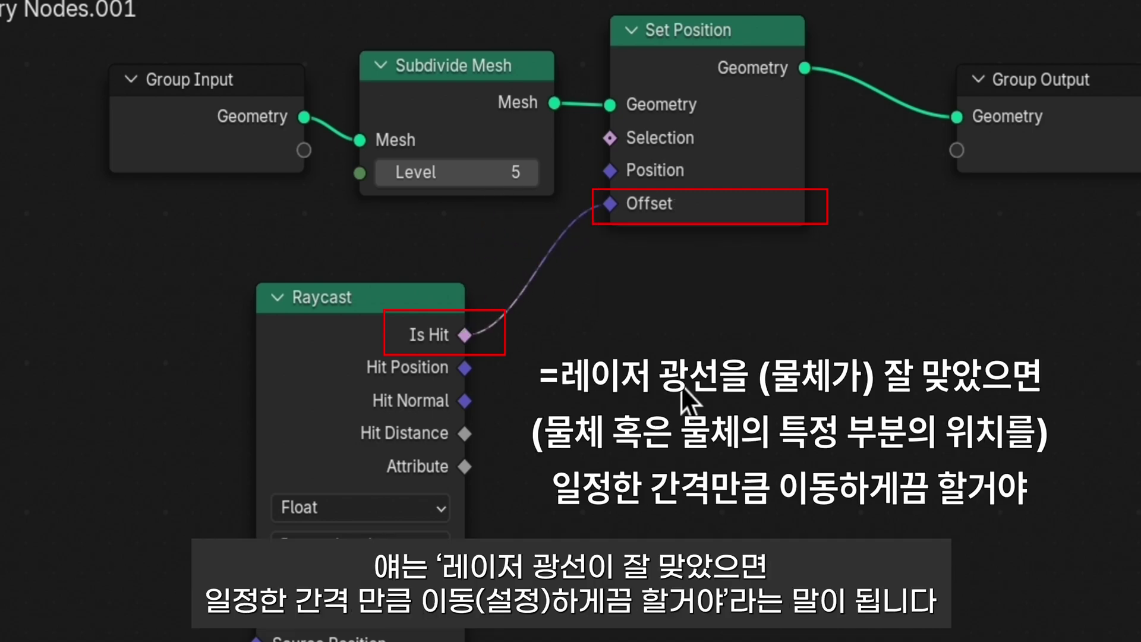
pyautogui.moveTo(612, 205)
pyautogui.mouseDown()
pyautogui.moveTo(576, 232)
pyautogui.moveTo(607, 201)
pyautogui.mouseUp()
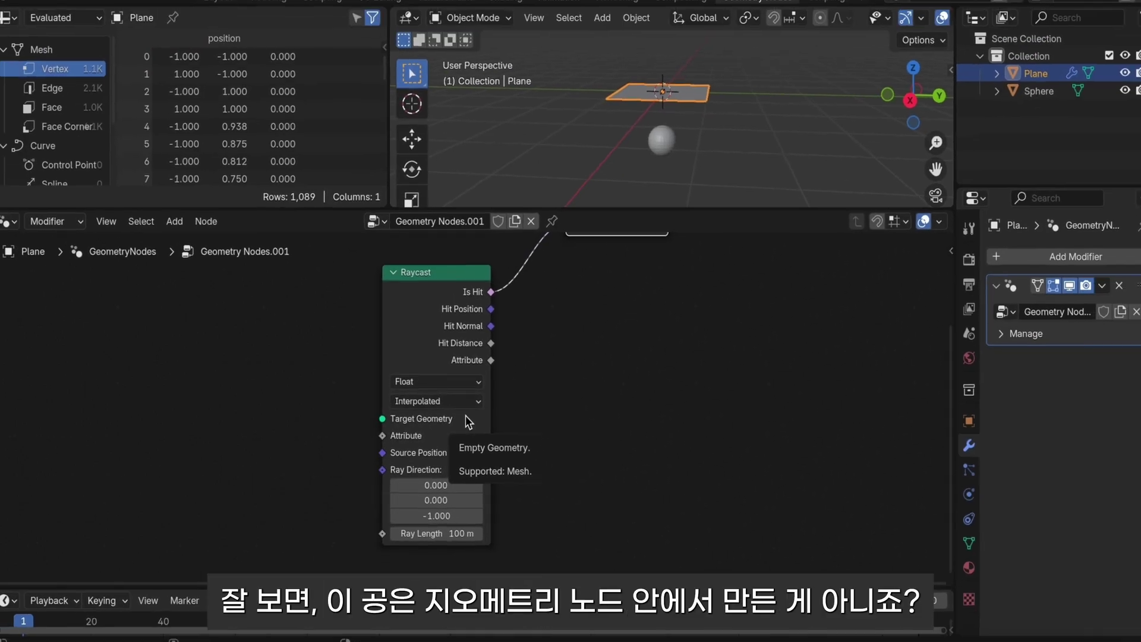
pyautogui.click(661, 142)
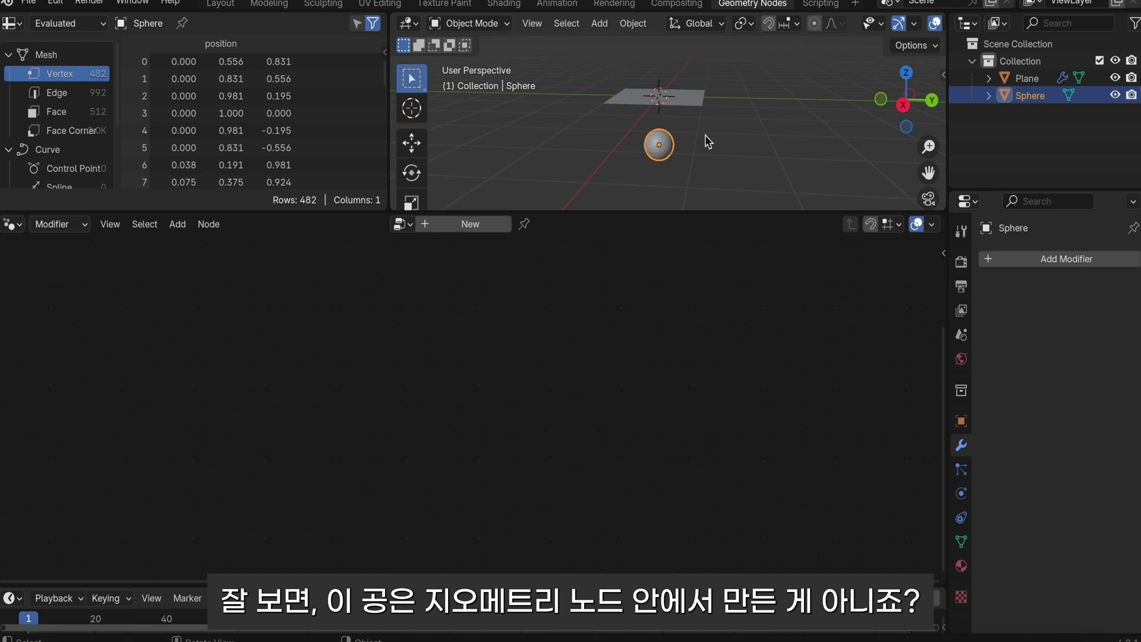
# Step: Drop Sphere into the plane's tree as an Object Info node feeding Raycast's Target Geometry
pyautogui.click(662, 93)
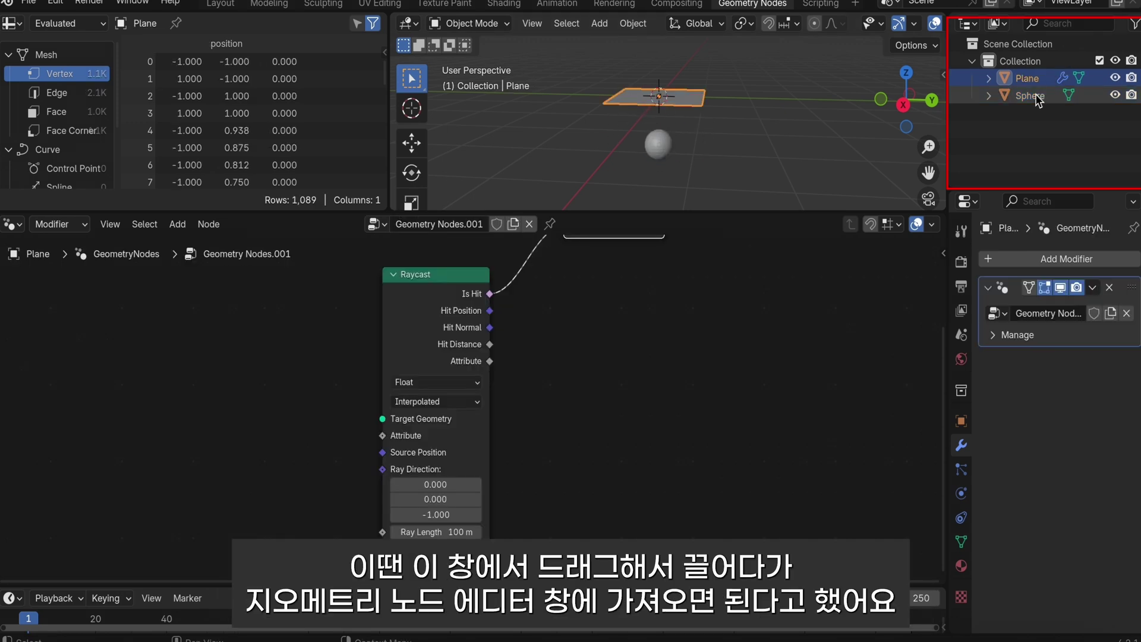
pyautogui.moveTo(1037, 98); pyautogui.dragTo(260, 360)
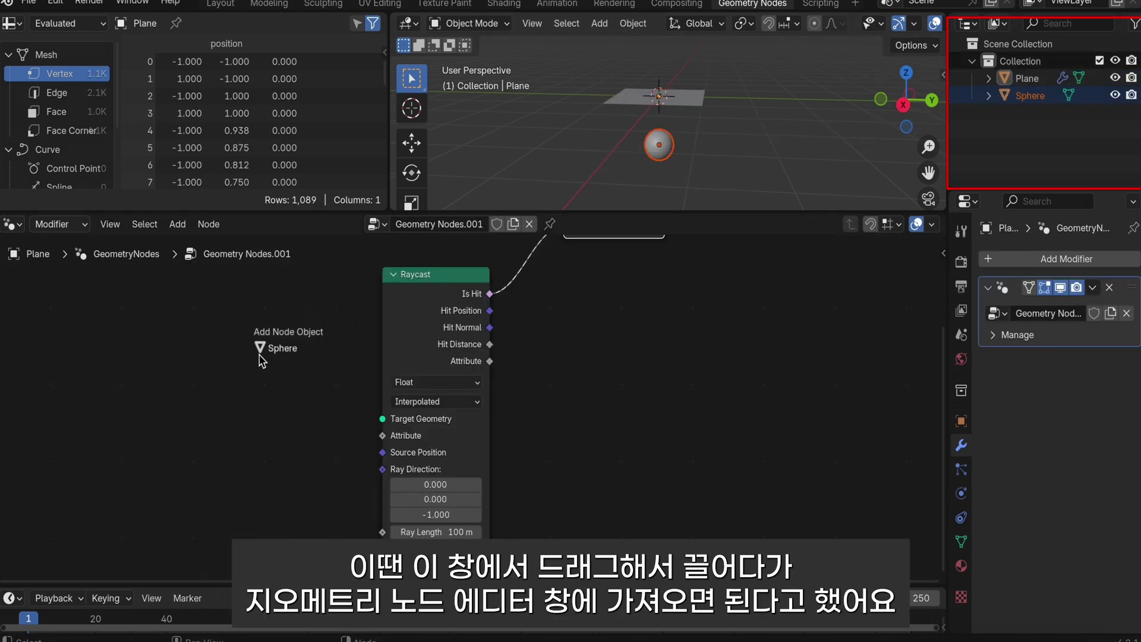
pyautogui.moveTo(260, 359); pyautogui.dragTo(240, 366)
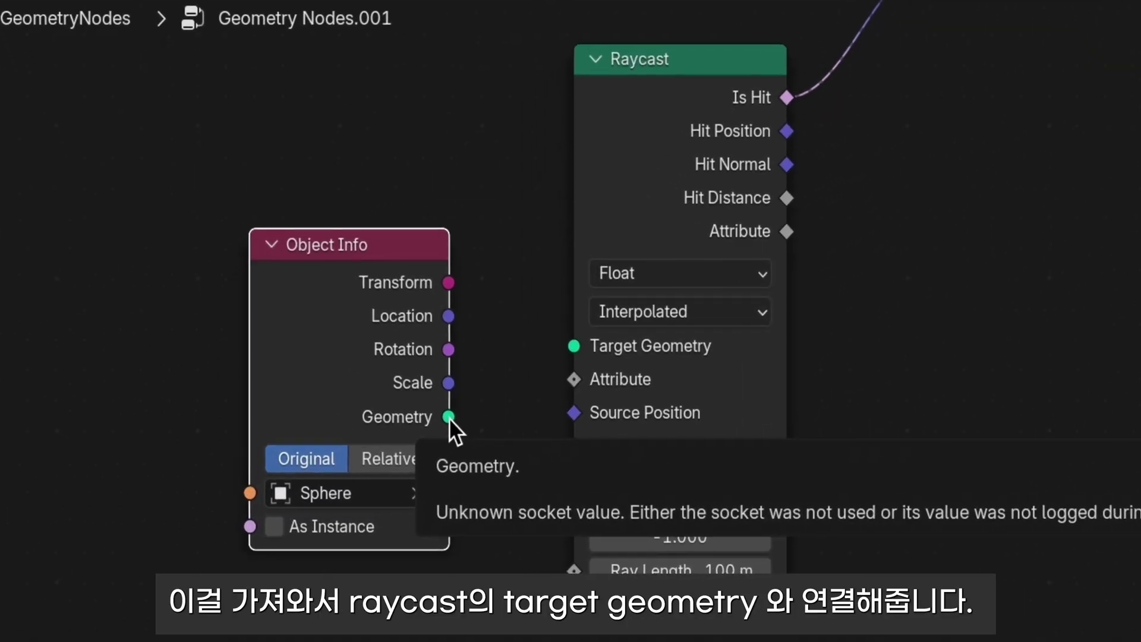
pyautogui.moveTo(449, 418); pyautogui.dragTo(574, 346)
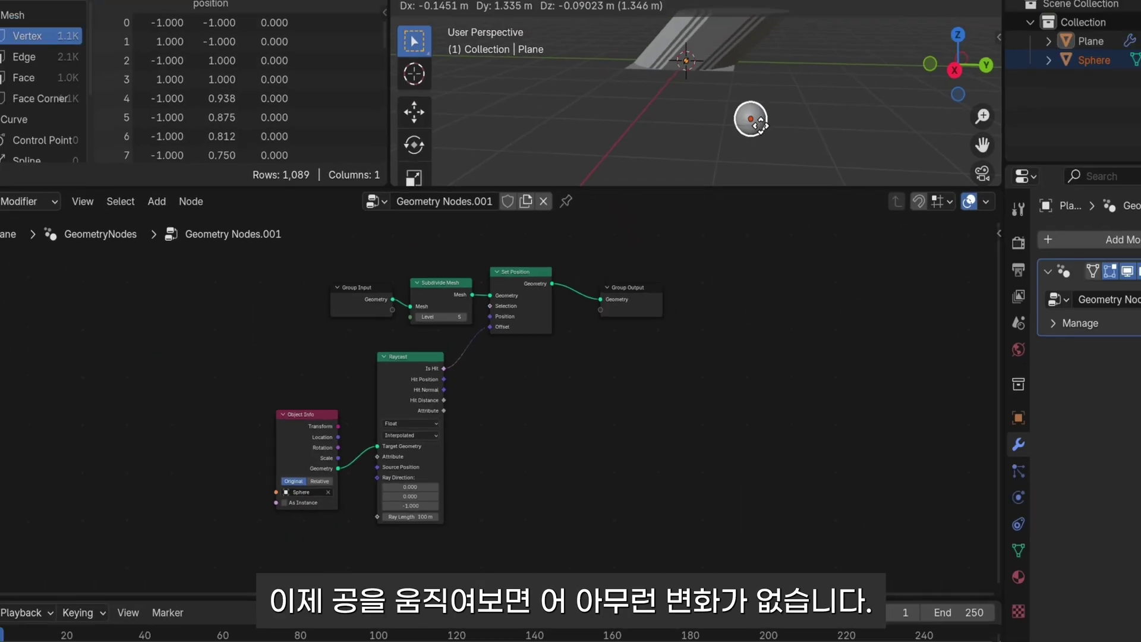
pyautogui.click(684, 134)
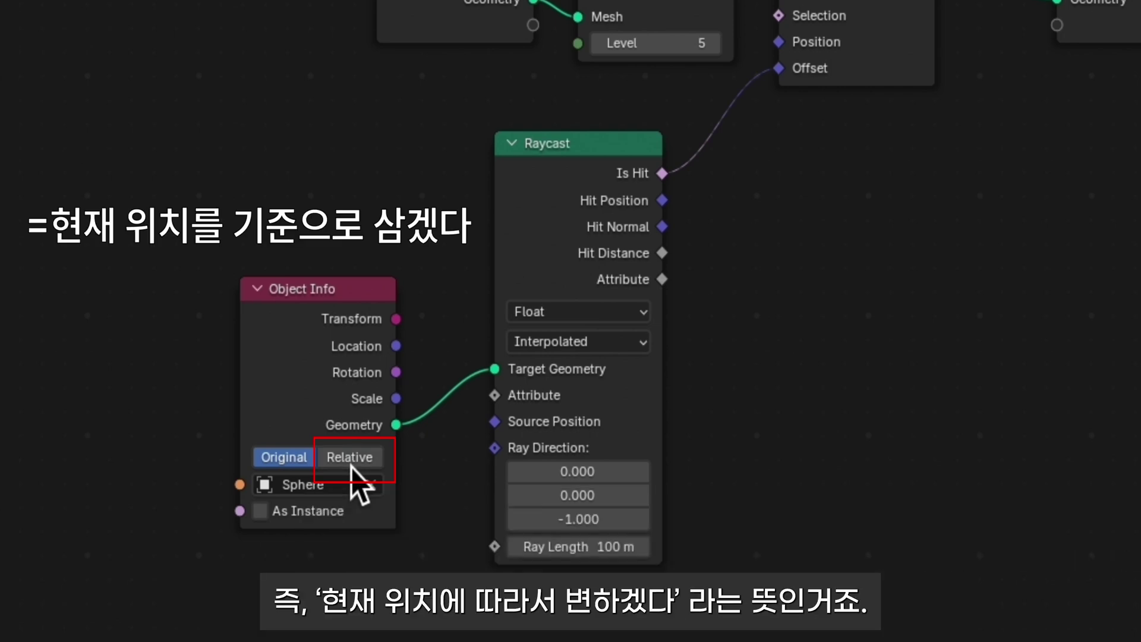
# Step: Switch the Sphere's Object Info transform from Original to Relative
pyautogui.click(350, 467)
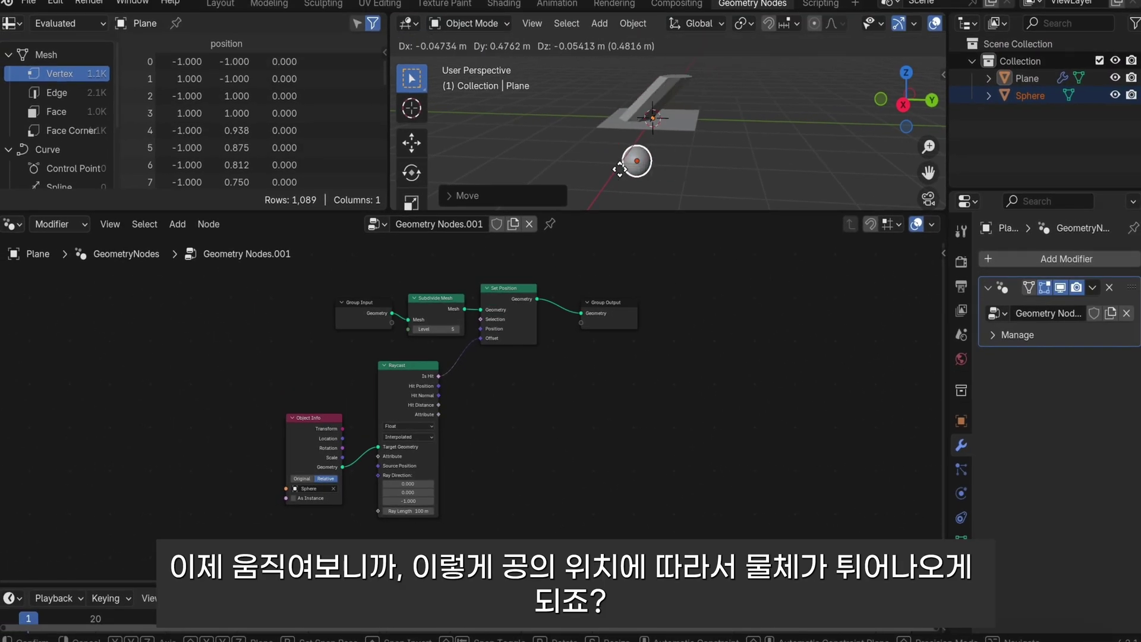
# Step: Move the sphere so the plane bulges, and circle the raised part with a blue annotation
pyautogui.moveTo(619, 169); pyautogui.dragTo(695, 159)
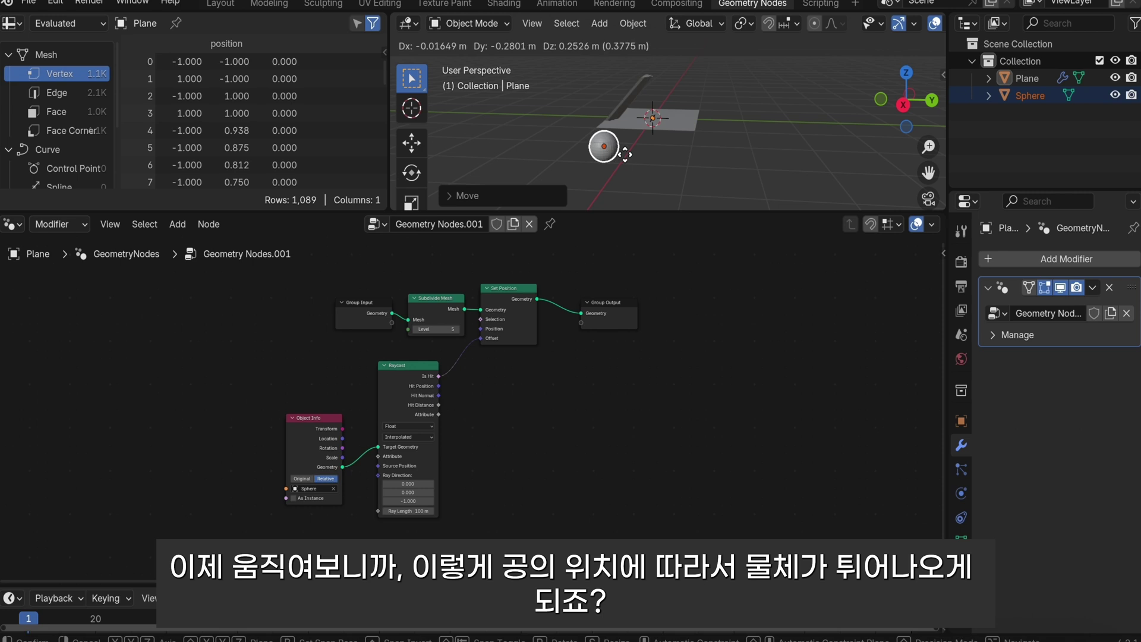
pyautogui.moveTo(695, 159); pyautogui.dragTo(655, 151)
pyautogui.hotkey('shift', 'space')
pyautogui.press('d')
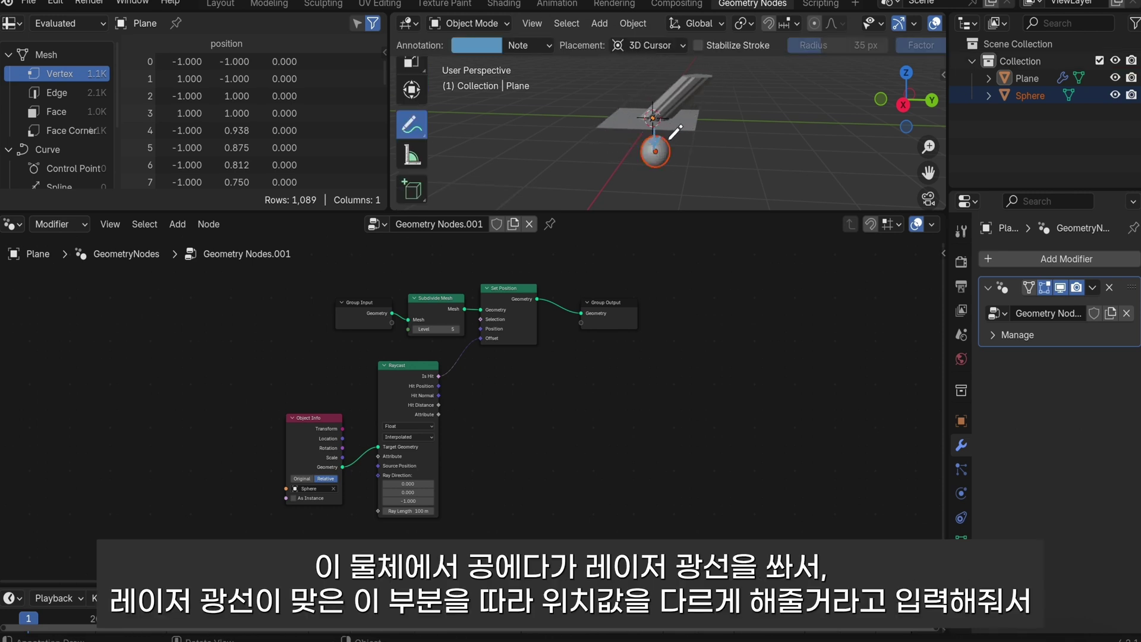
pyautogui.moveTo(673, 142)
pyautogui.mouseDown()
pyautogui.moveTo(654, 141)
pyautogui.moveTo(677, 143)
pyautogui.mouseUp()
# Step: Reposition the sphere so the plane leaves a long raised strip above its new spot
pyautogui.press('w')
pyautogui.press('g')
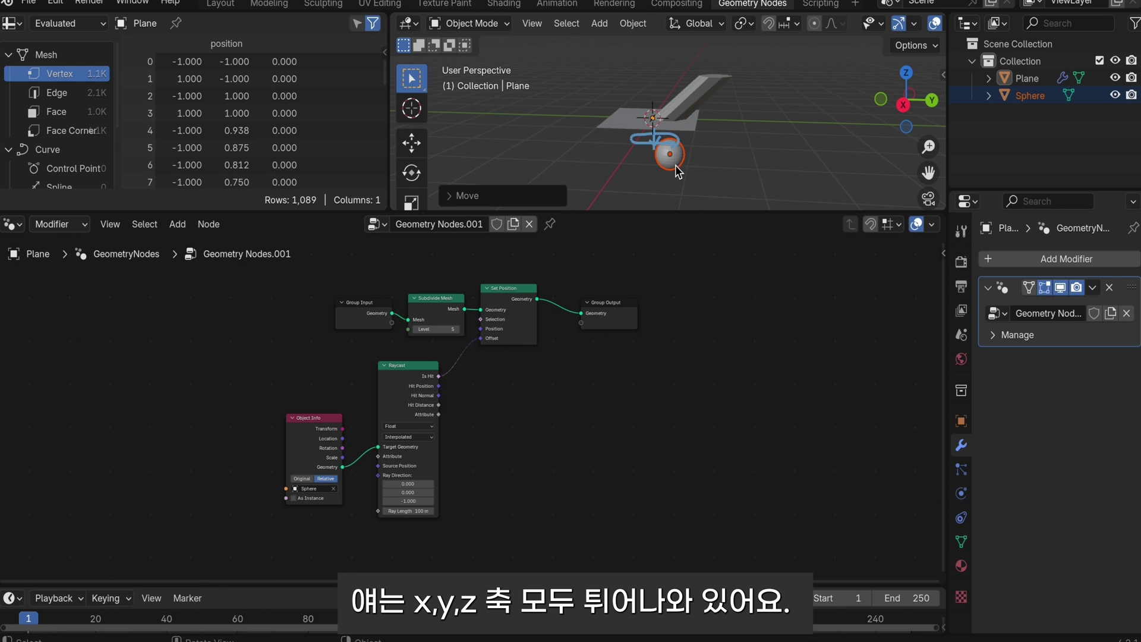
pyautogui.press('g')
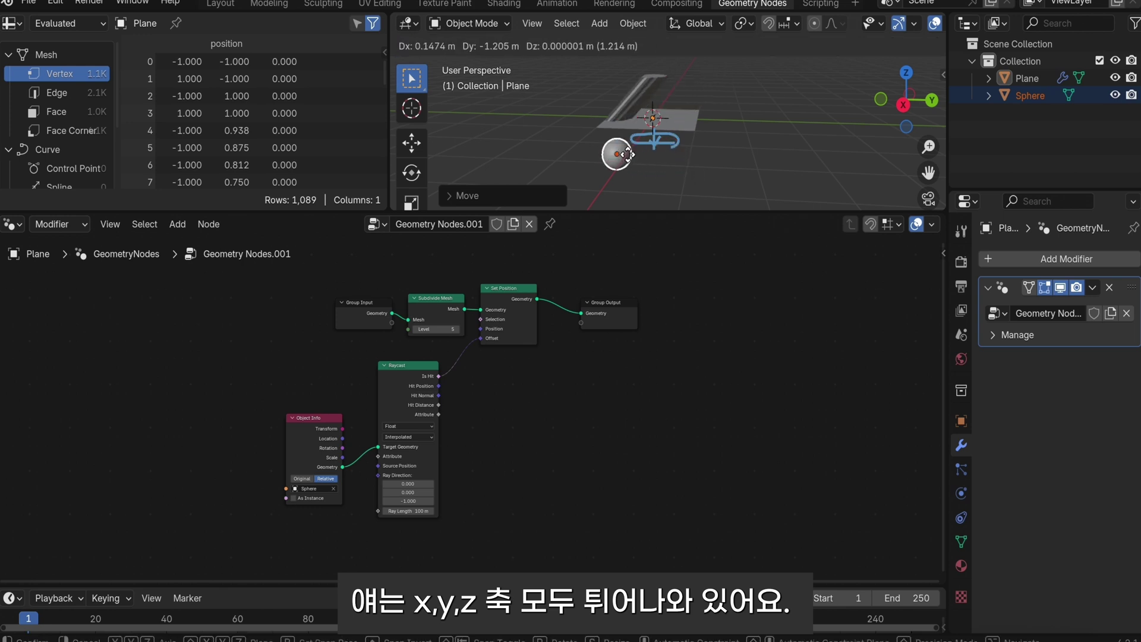
pyautogui.click(630, 153)
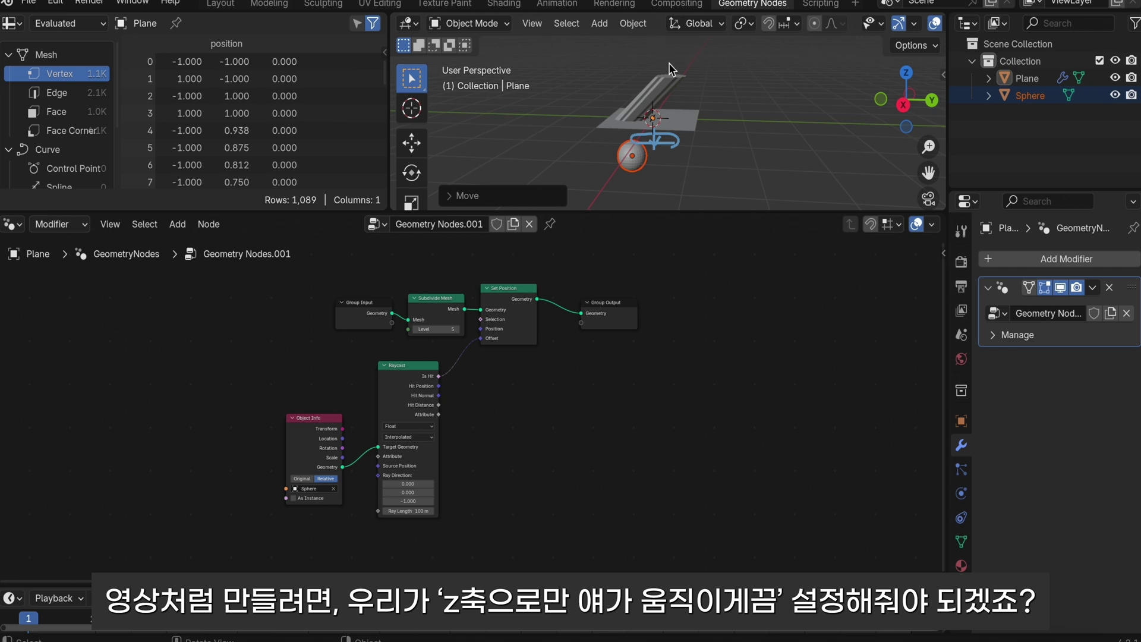
# Step: Zoom in and switch to a full-size 3D view of the cube scene
pyautogui.scroll(1, 667, 63)
pyautogui.scroll(2, 667, 63)
pyautogui.scroll(2, 667, 63)
pyautogui.scroll(1, 668, 63)
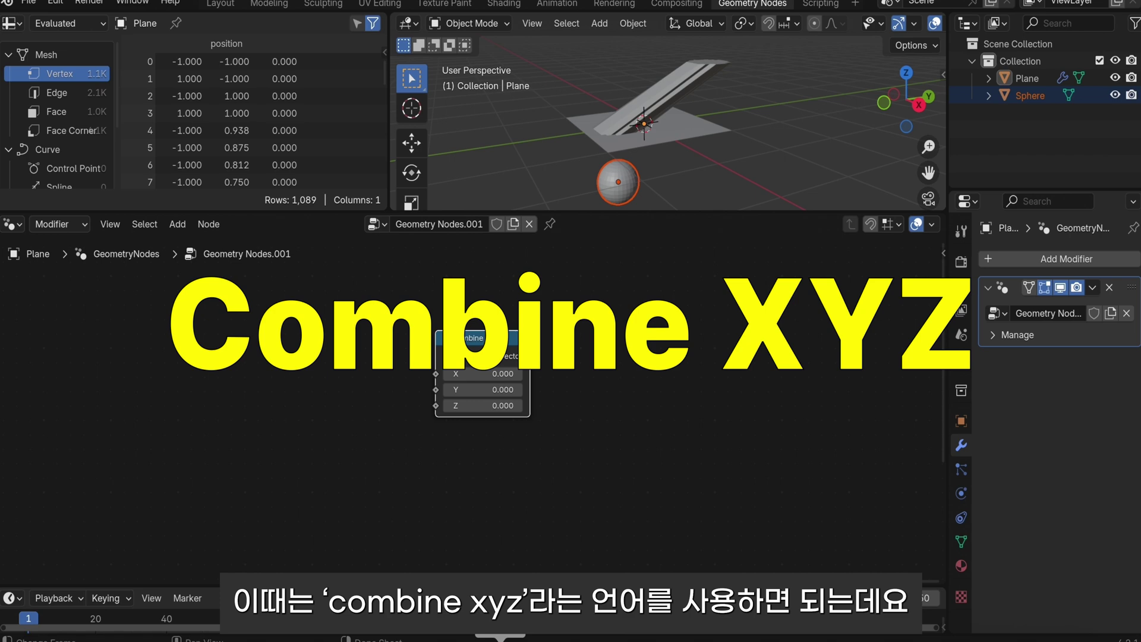
pyautogui.click(211, 4)
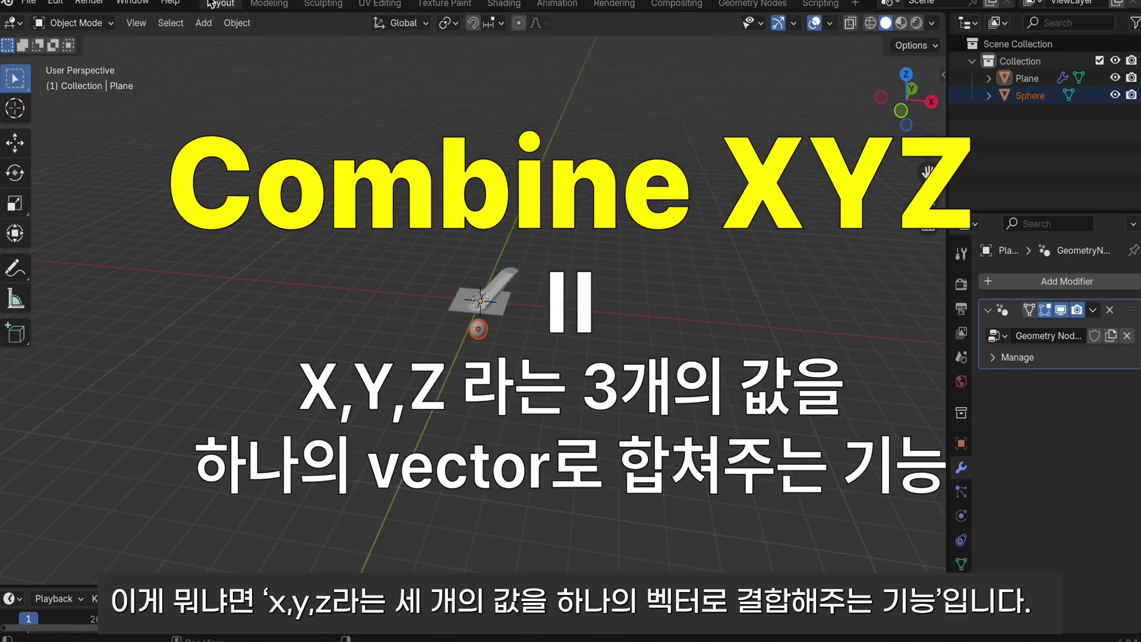
# Step: Zoom further on the cube at X 3 m, Y 5 m, Z 1 m and try the Annotate tool
pyautogui.scroll(2, 484, 323)
pyautogui.scroll(2, 484, 324)
pyautogui.scroll(2, 484, 324)
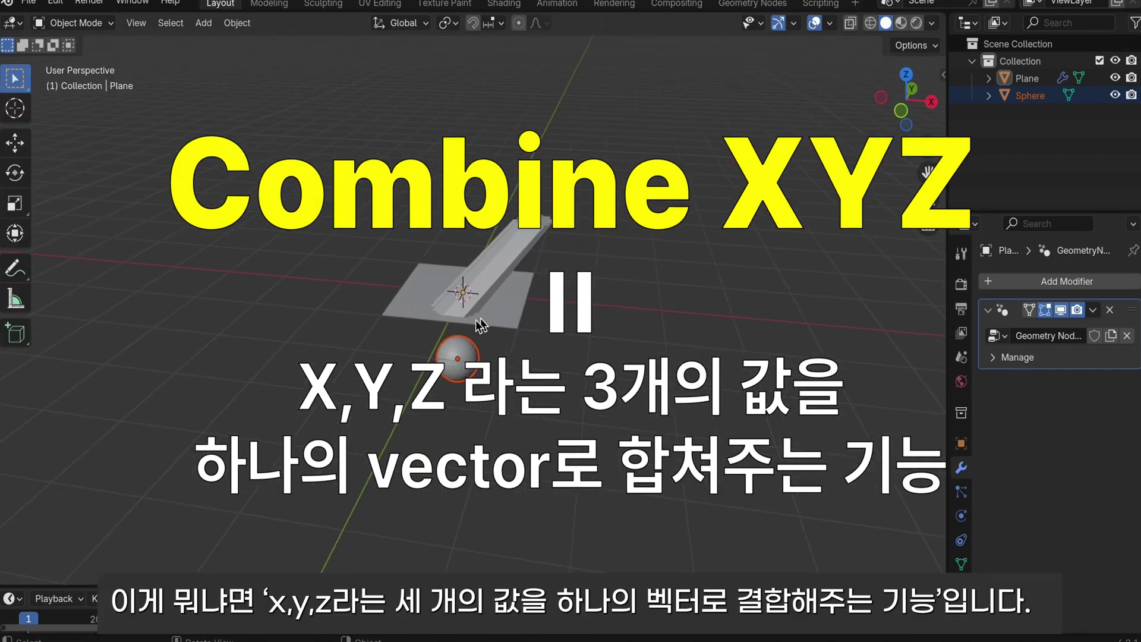
pyautogui.click(15, 269)
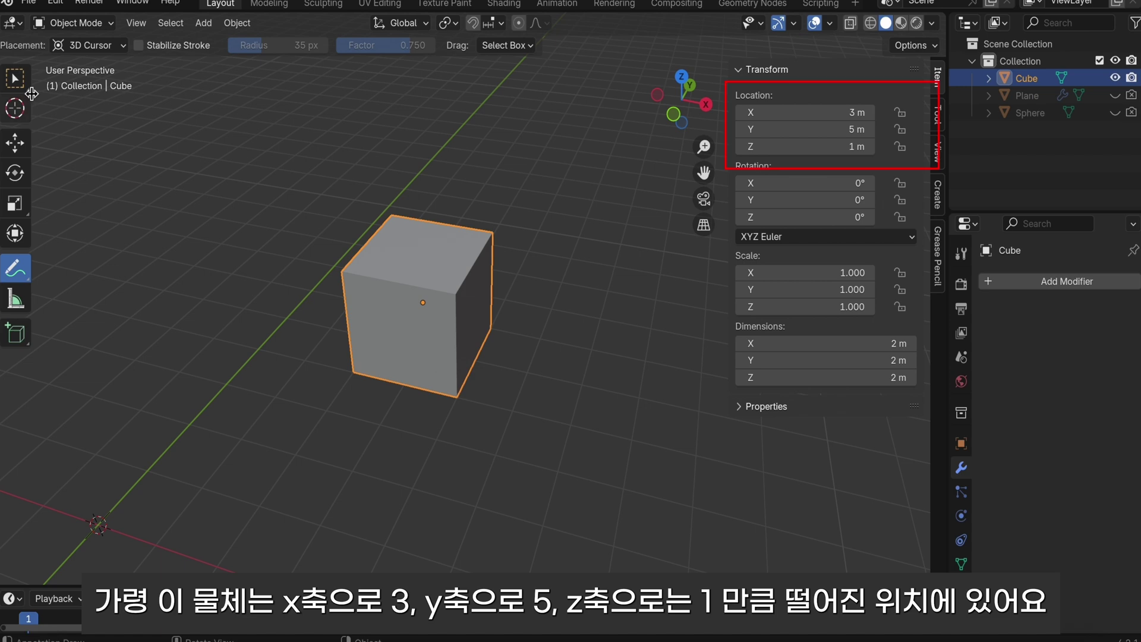
pyautogui.click(18, 84)
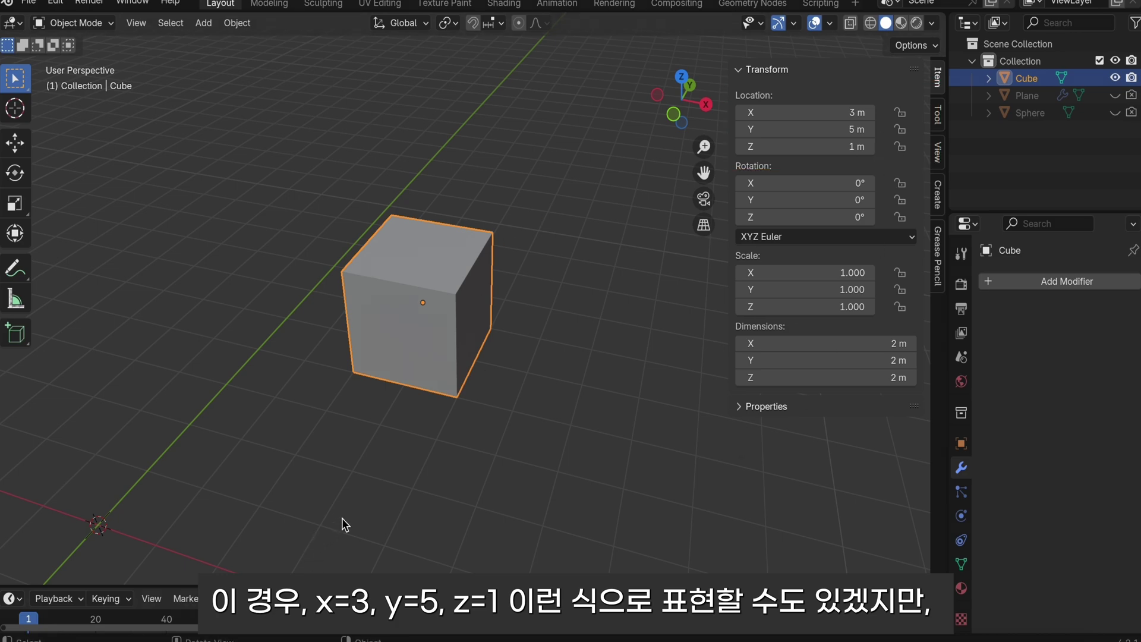
# Step: Orbit the view around the cube example
pyautogui.moveTo(341, 518); pyautogui.dragTo(343, 524, button='middle')
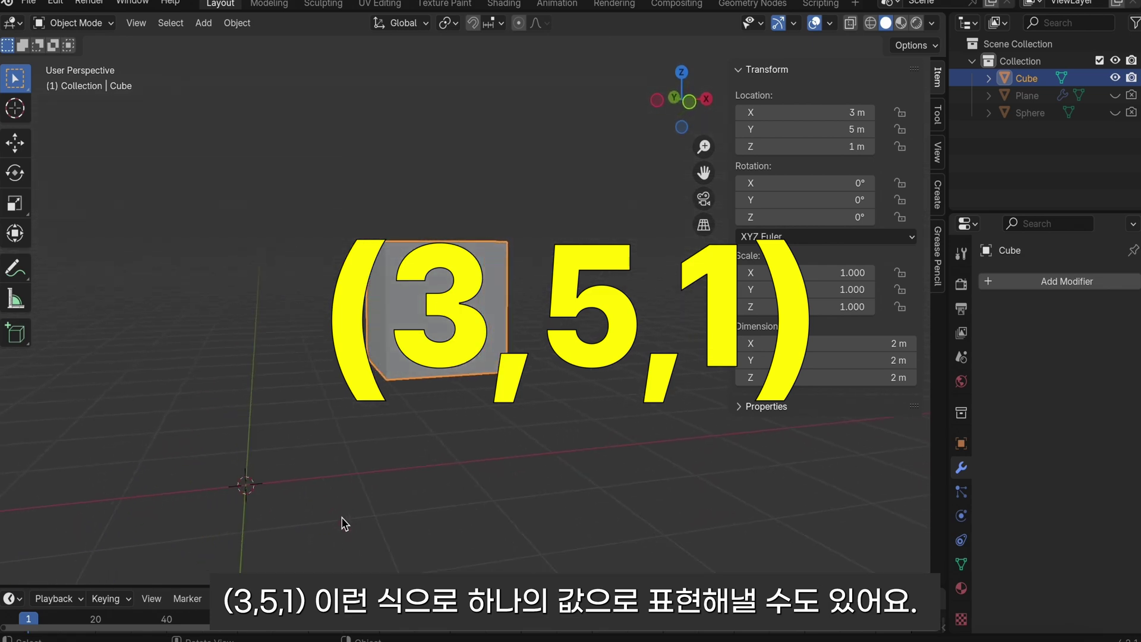
pyautogui.moveTo(322, 393); pyautogui.dragTo(381, 391, button='middle')
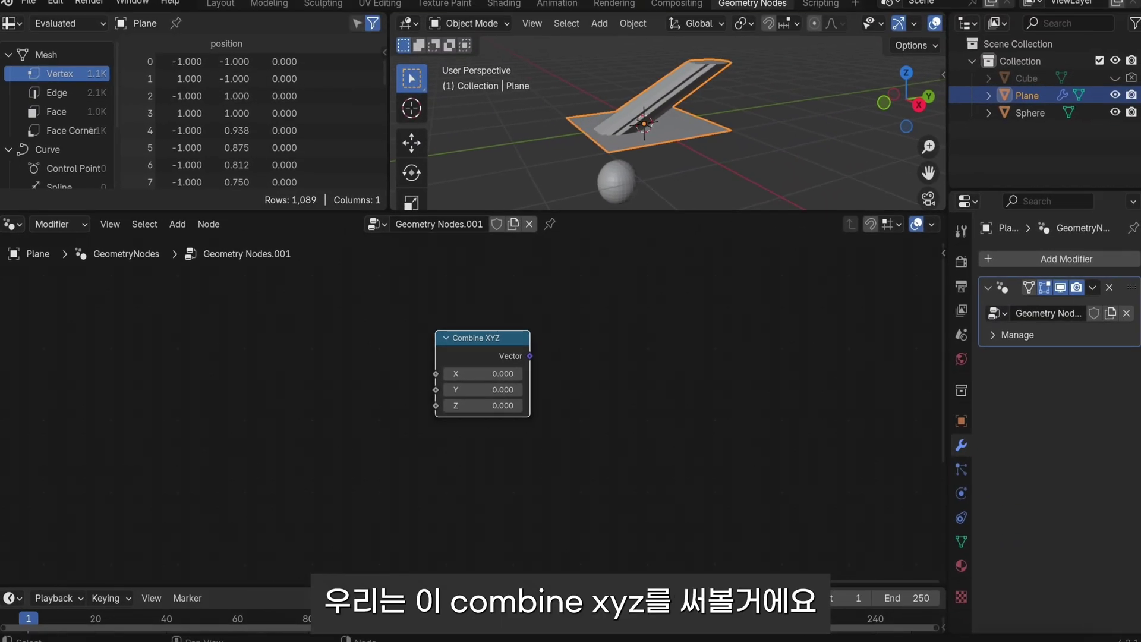
# Step: Add a Combine XYZ node on the Is Hit→Offset link, placed beside Raycast
pyautogui.hotkey('shift', 'a')
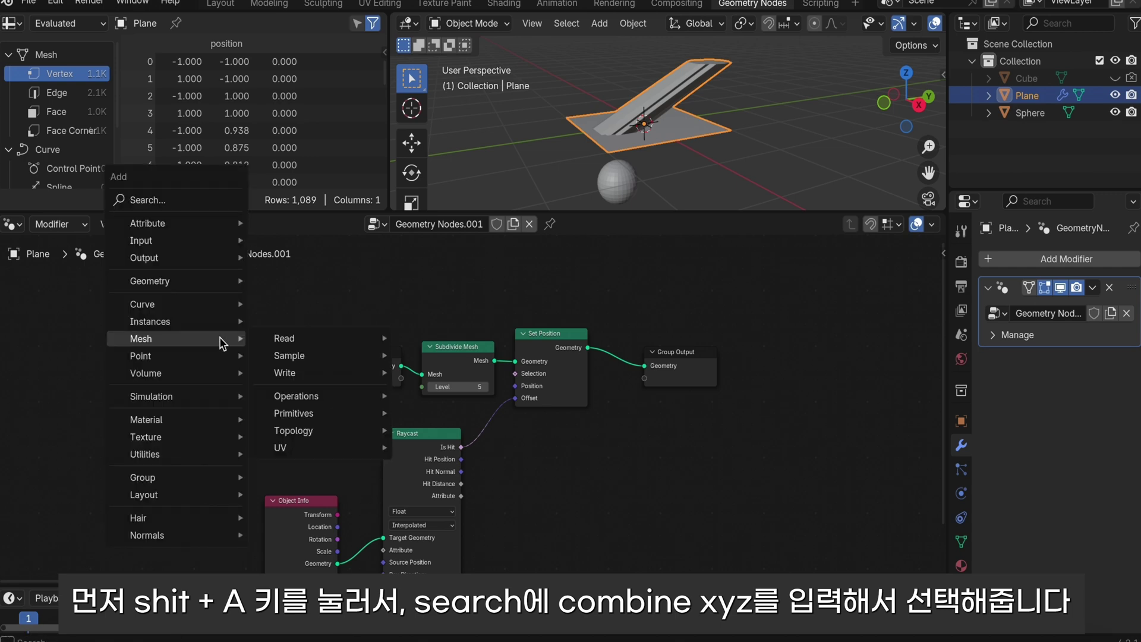
pyautogui.click(212, 213)
pyautogui.write('combi')
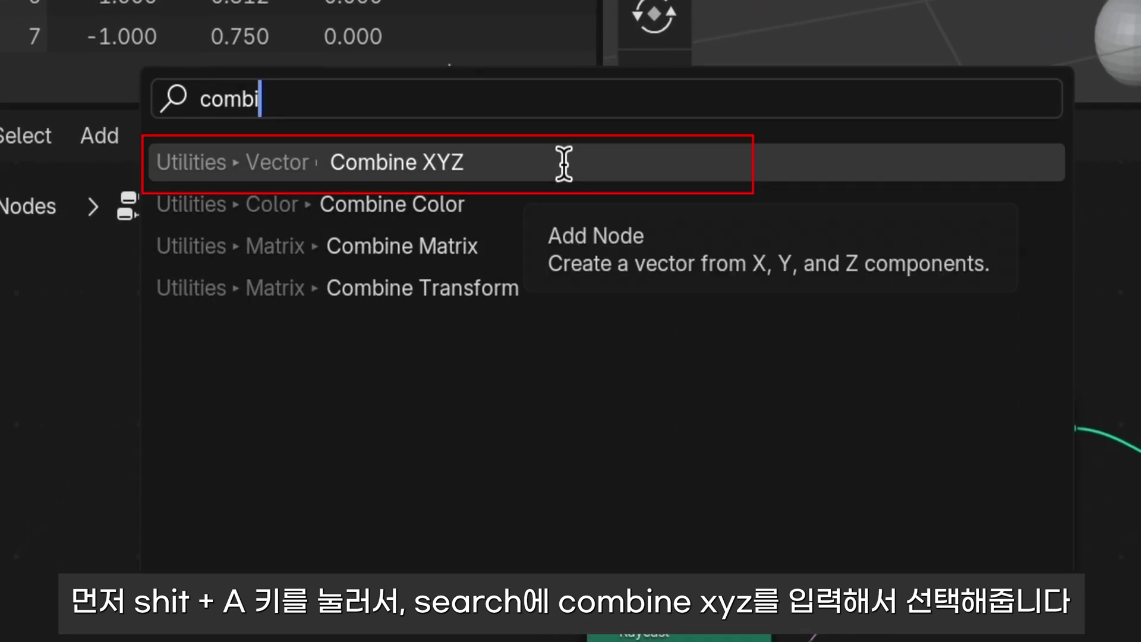
pyautogui.click(565, 163)
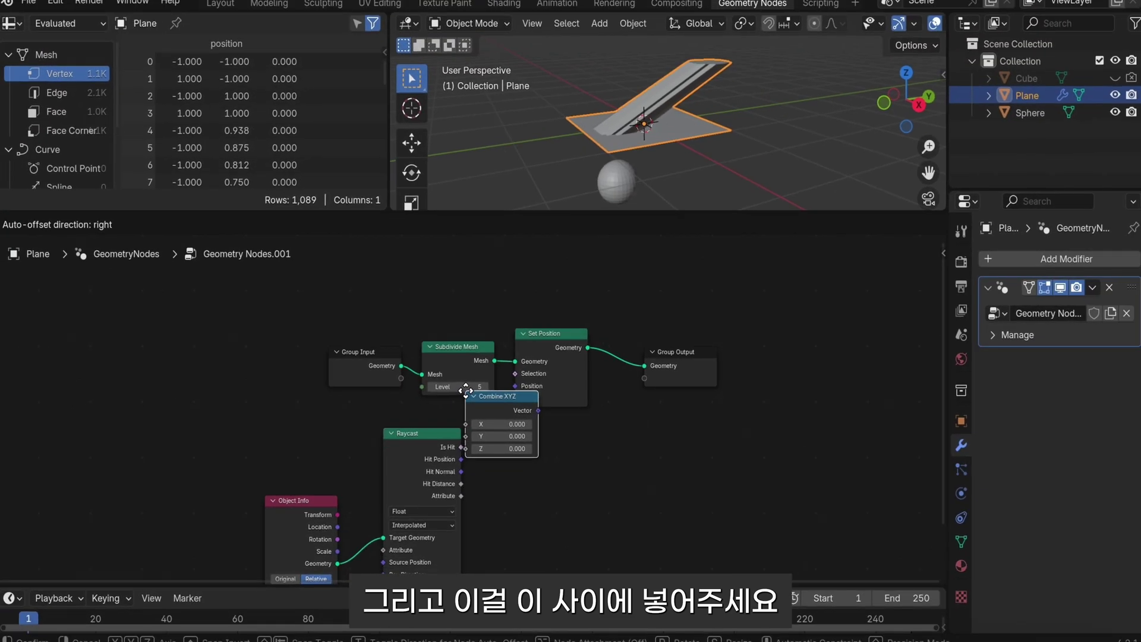
pyautogui.click(469, 393)
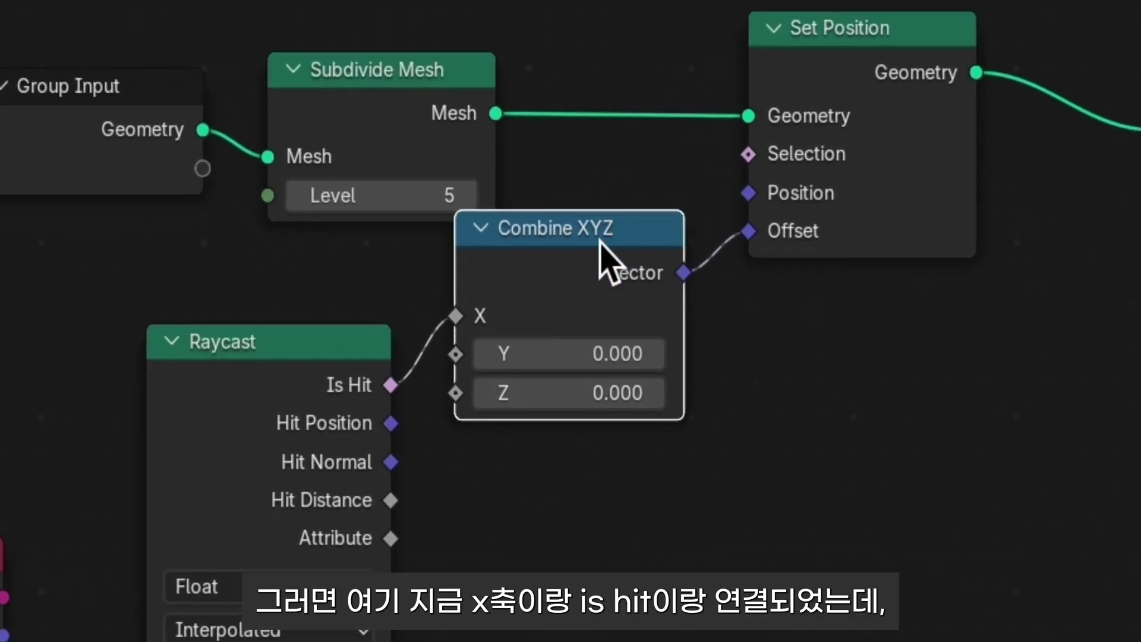
pyautogui.moveTo(601, 255); pyautogui.dragTo(646, 334)
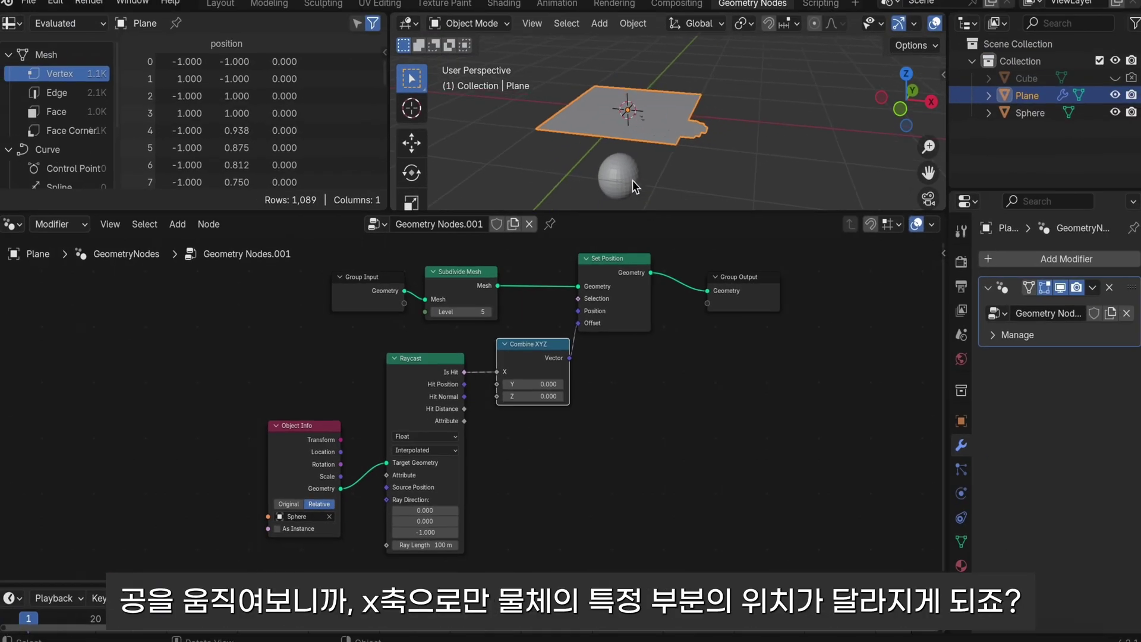
# Step: Move the sphere and reselect the plane and sphere to test the deformation
pyautogui.click(632, 180)
pyautogui.press('g')
pyautogui.click(684, 178)
pyautogui.click(636, 108)
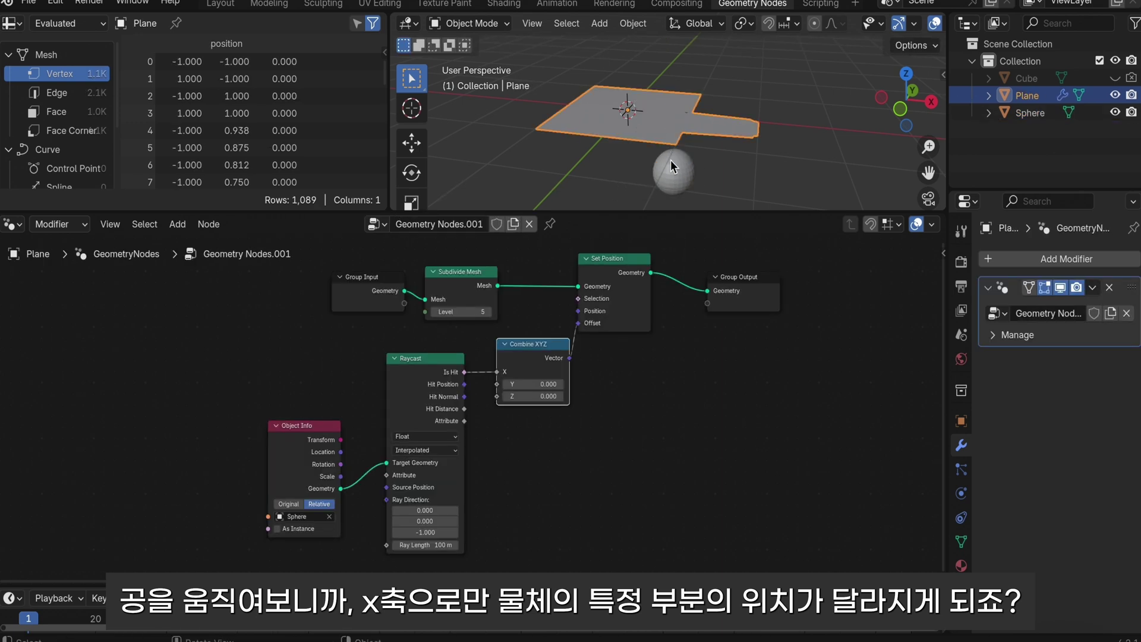
pyautogui.click(670, 159)
pyautogui.press('g')
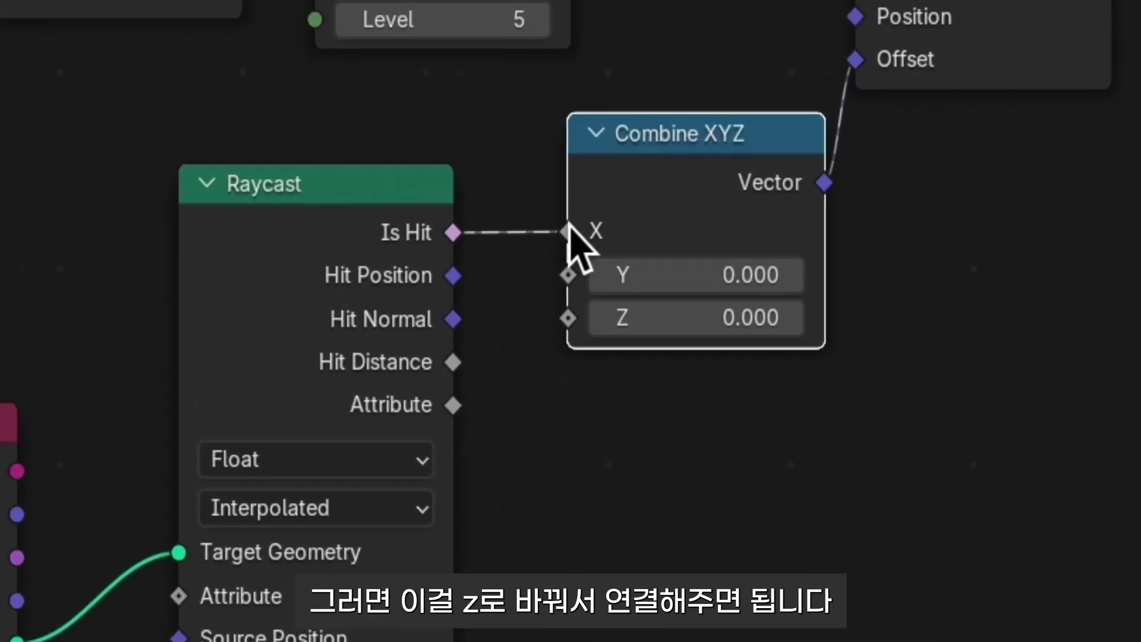
# Step: Reconnect Is Hit to Combine XYZ's Z input and move the sphere to check the upward bulge
pyautogui.moveTo(567, 232); pyautogui.dragTo(567, 318)
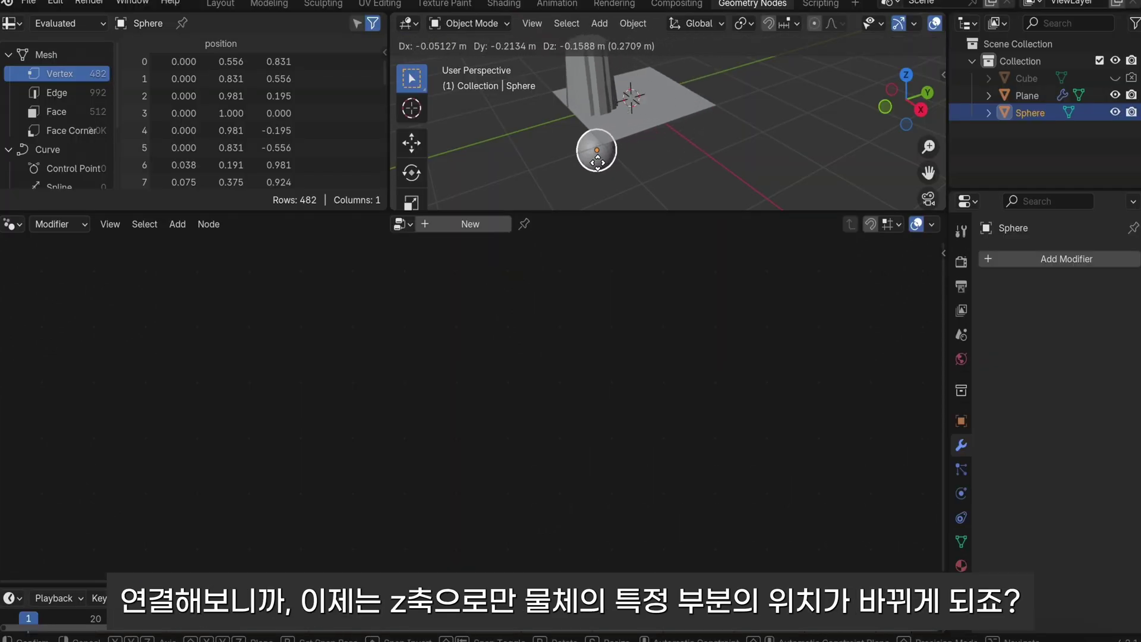
pyautogui.click(597, 159)
pyautogui.moveTo(598, 162); pyautogui.dragTo(600, 167, button='middle')
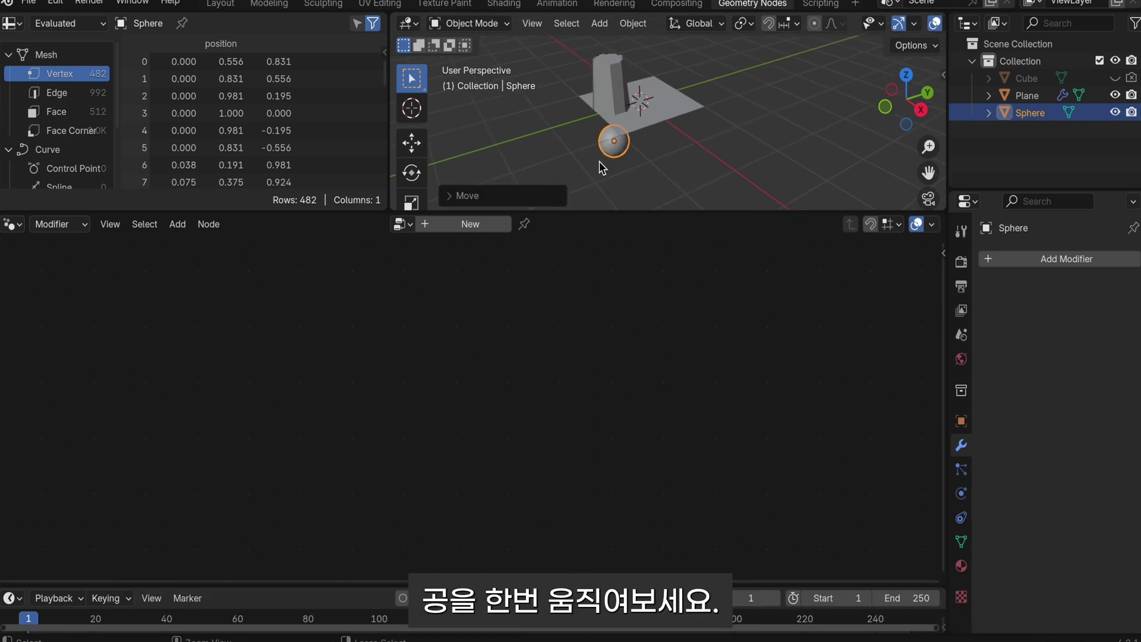
pyautogui.press('g')
pyautogui.click(586, 189)
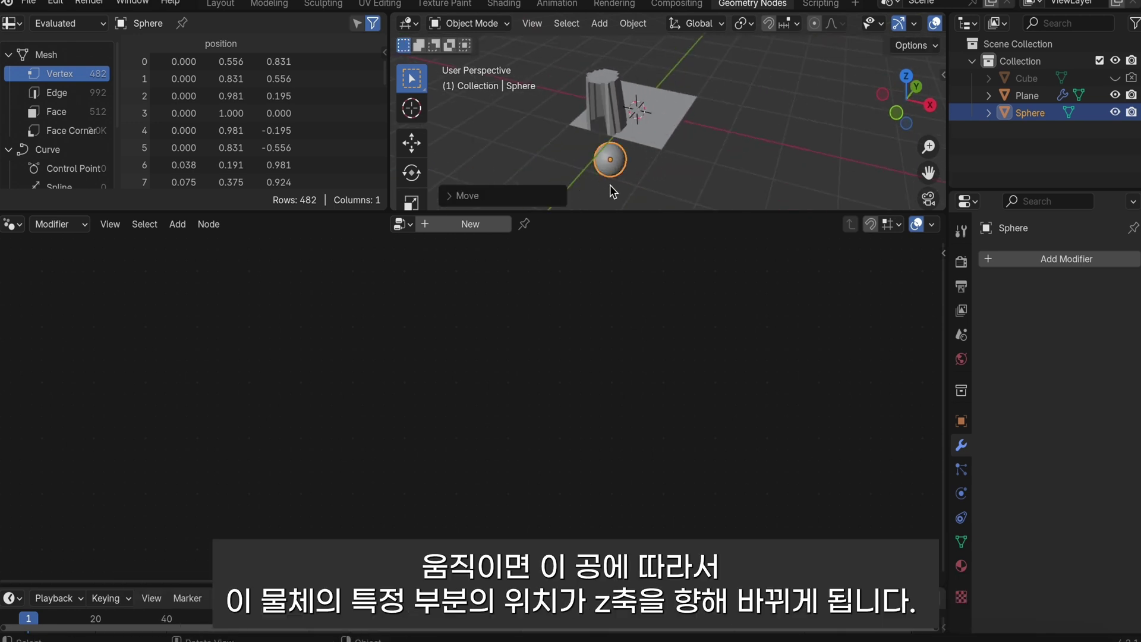
pyautogui.click(664, 123)
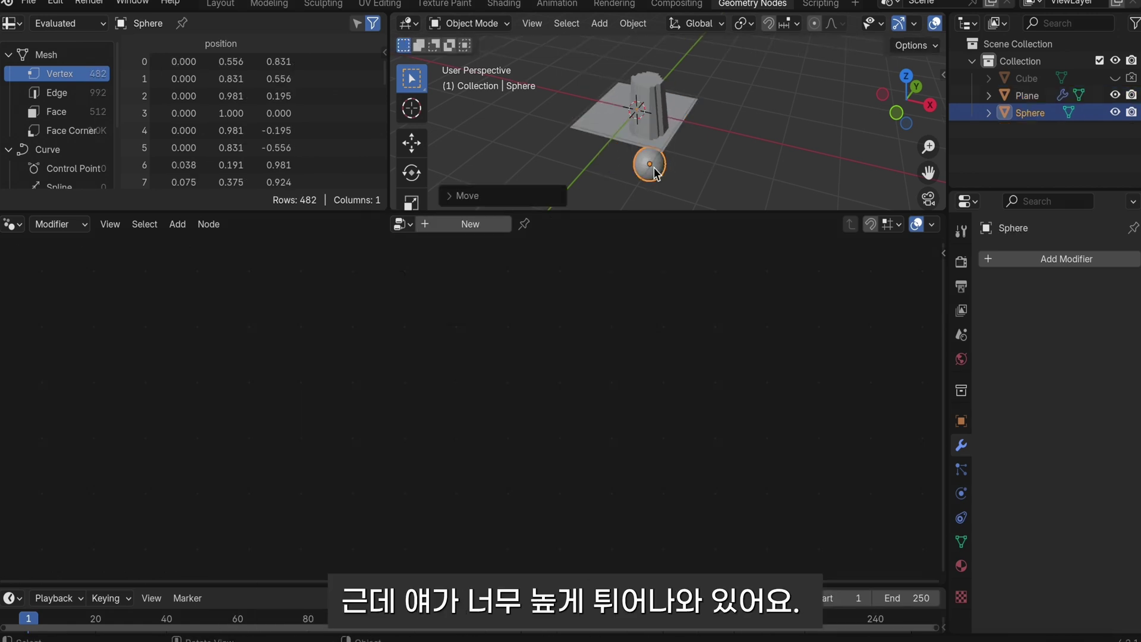
pyautogui.click(645, 94)
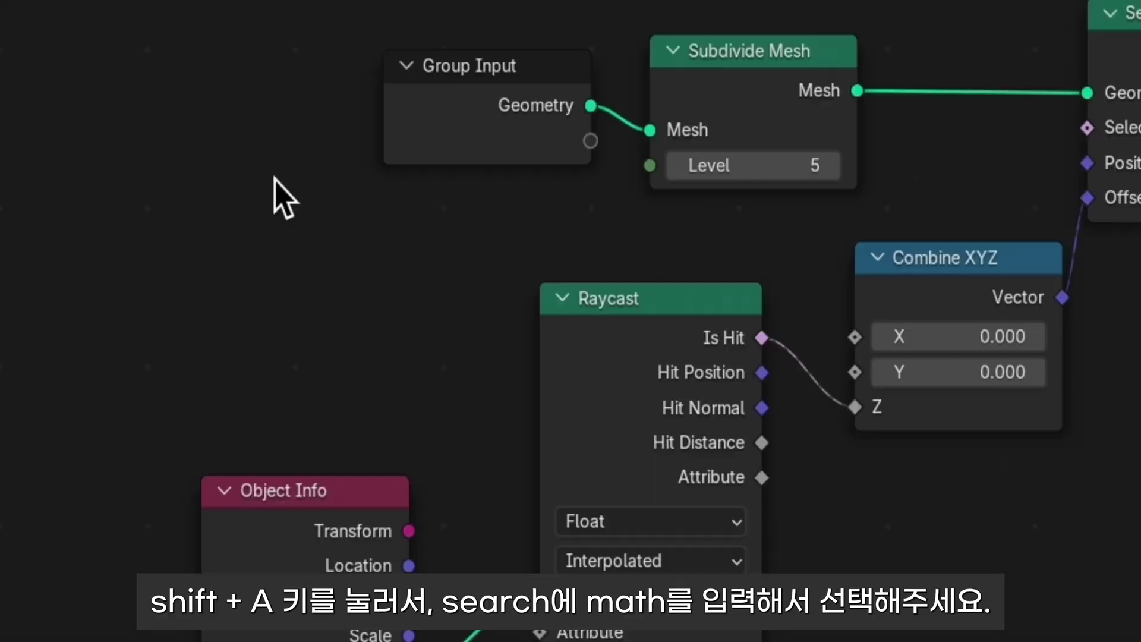
# Step: Insert a Math node (Add, 0.500) on the Is Hit→Z link
pyautogui.hotkey('shift', 'a')
pyautogui.click(384, 306)
pyautogui.write('m')
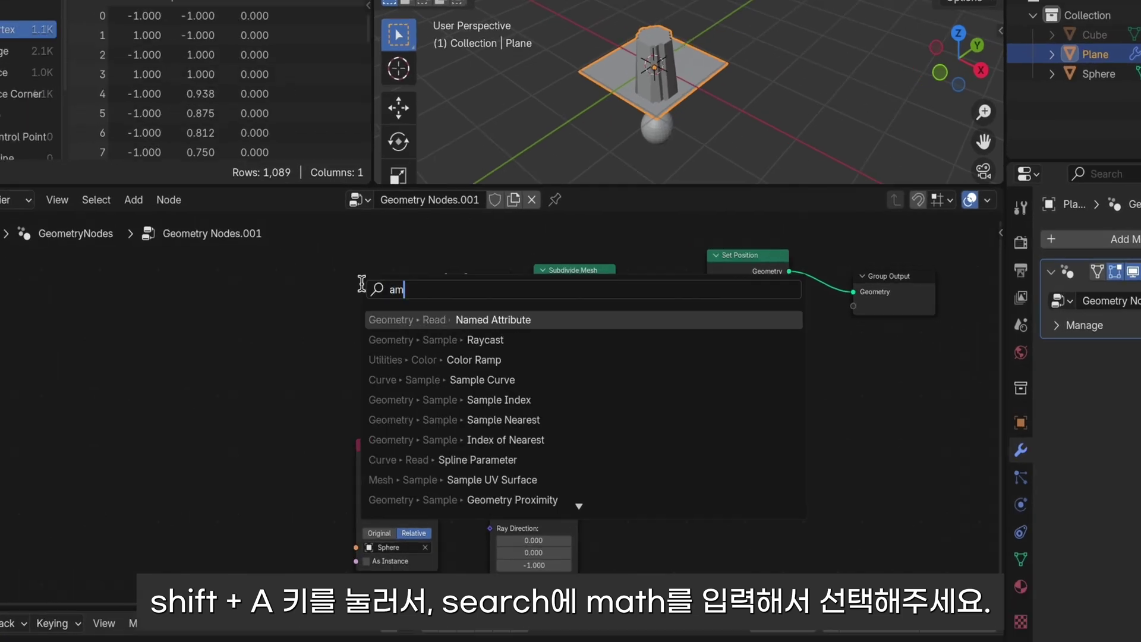
pyautogui.write('ath')
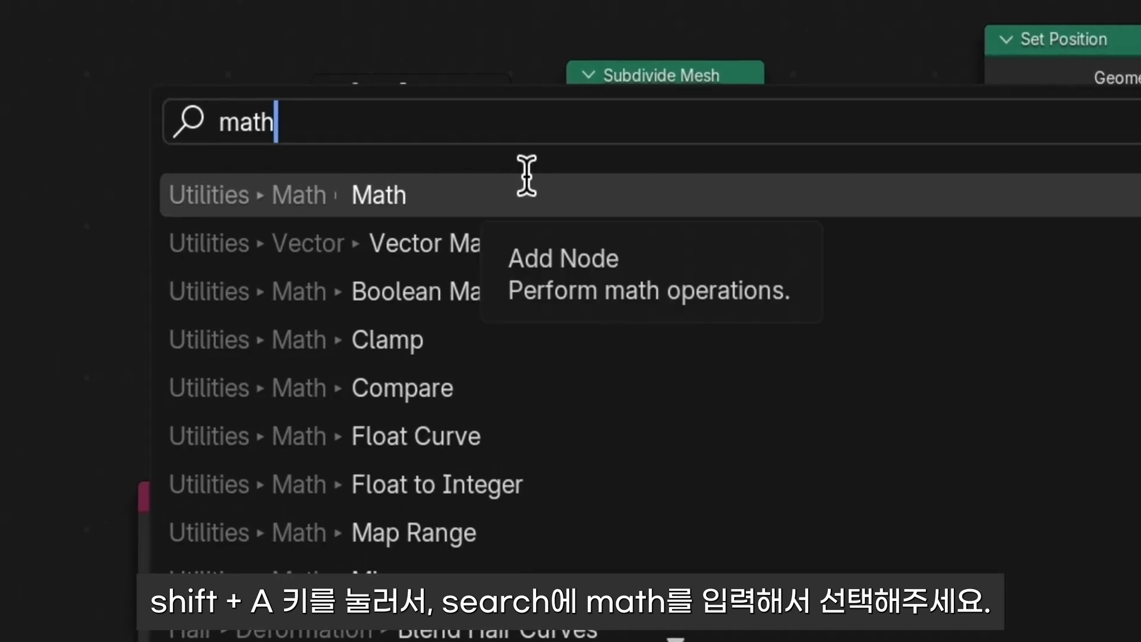
pyautogui.click(527, 178)
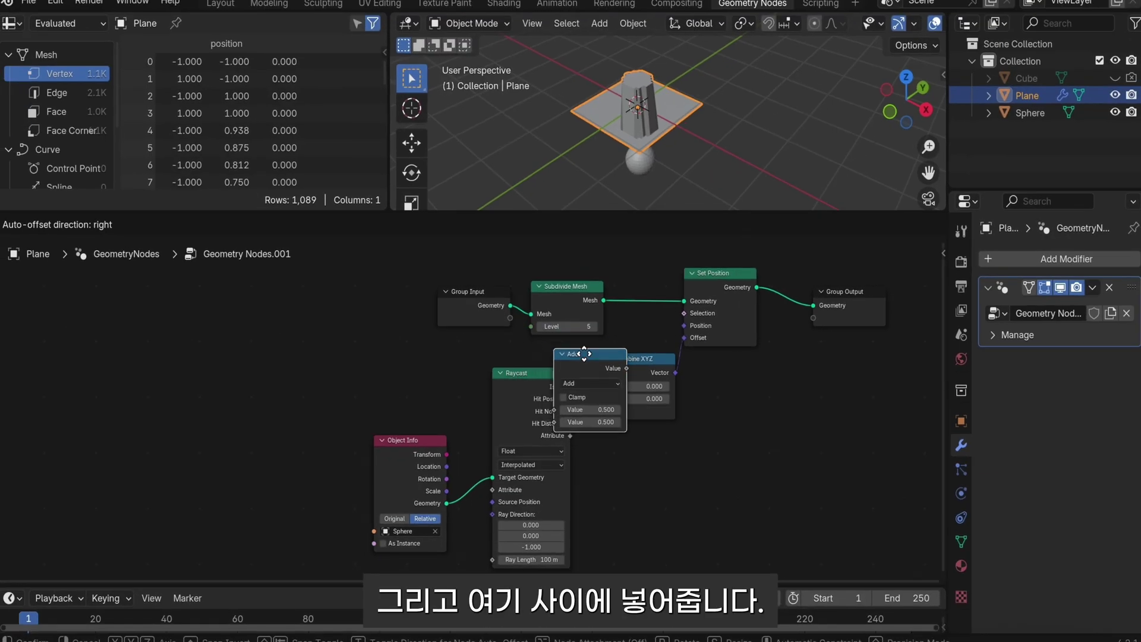
pyautogui.click(587, 379)
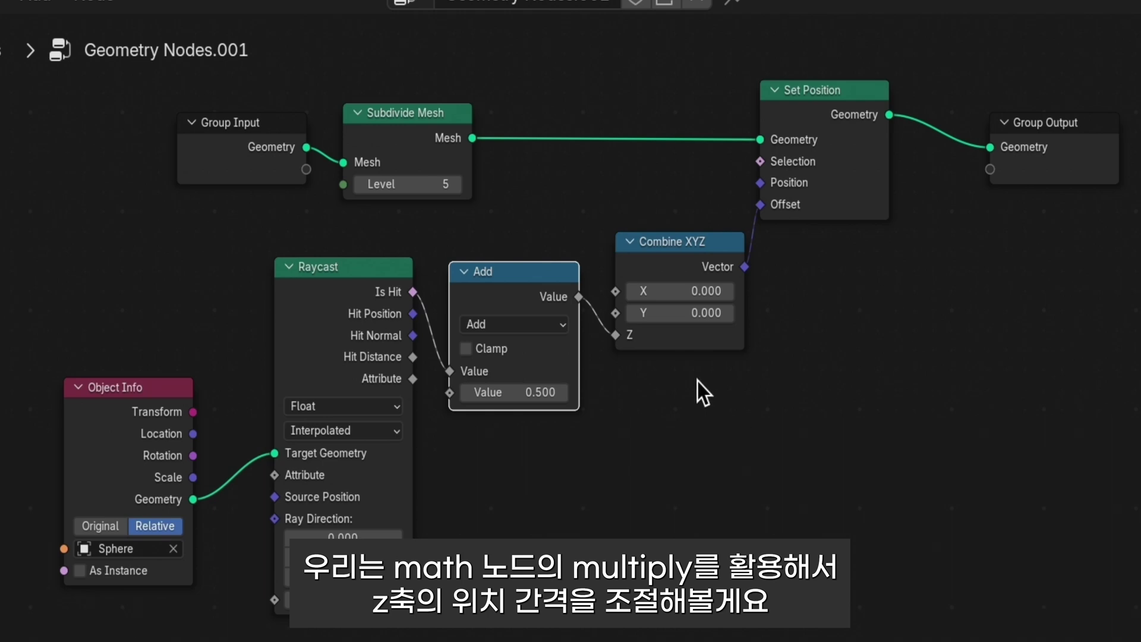
pyautogui.click(519, 324)
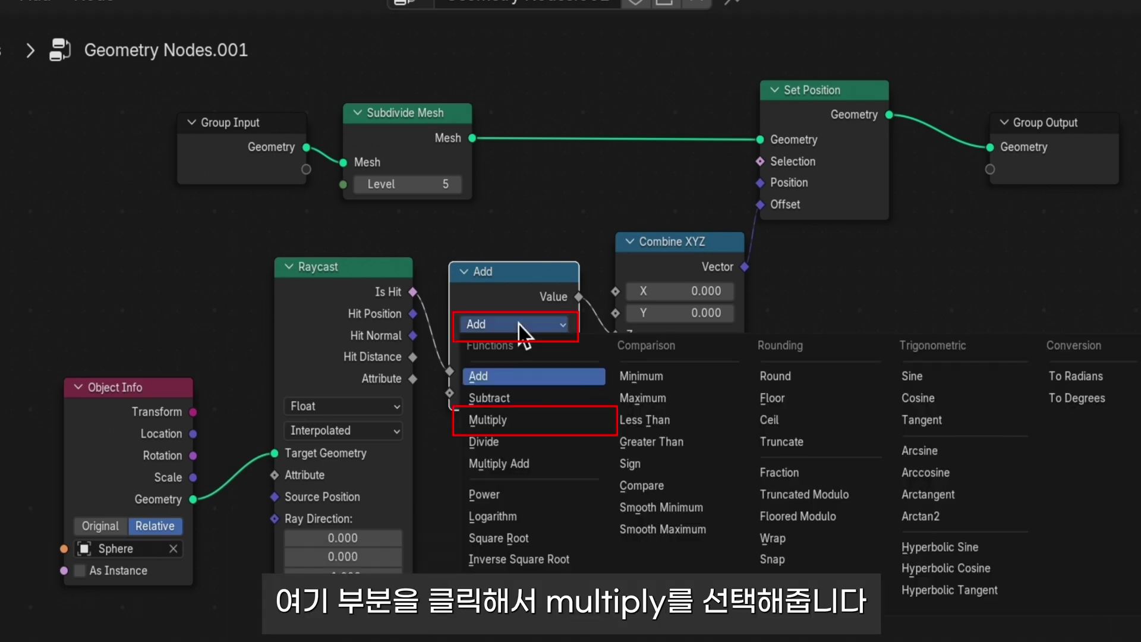
# Step: Switch the Math node to Multiply by 0.55 and save the blend file
pyautogui.click(521, 419)
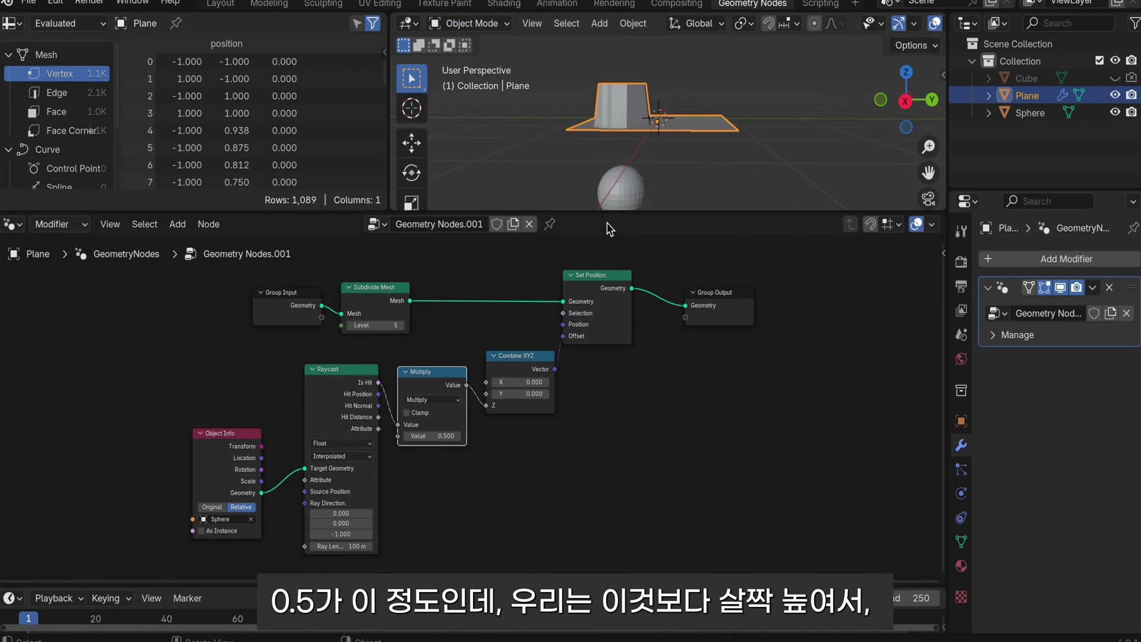
pyautogui.click(436, 436)
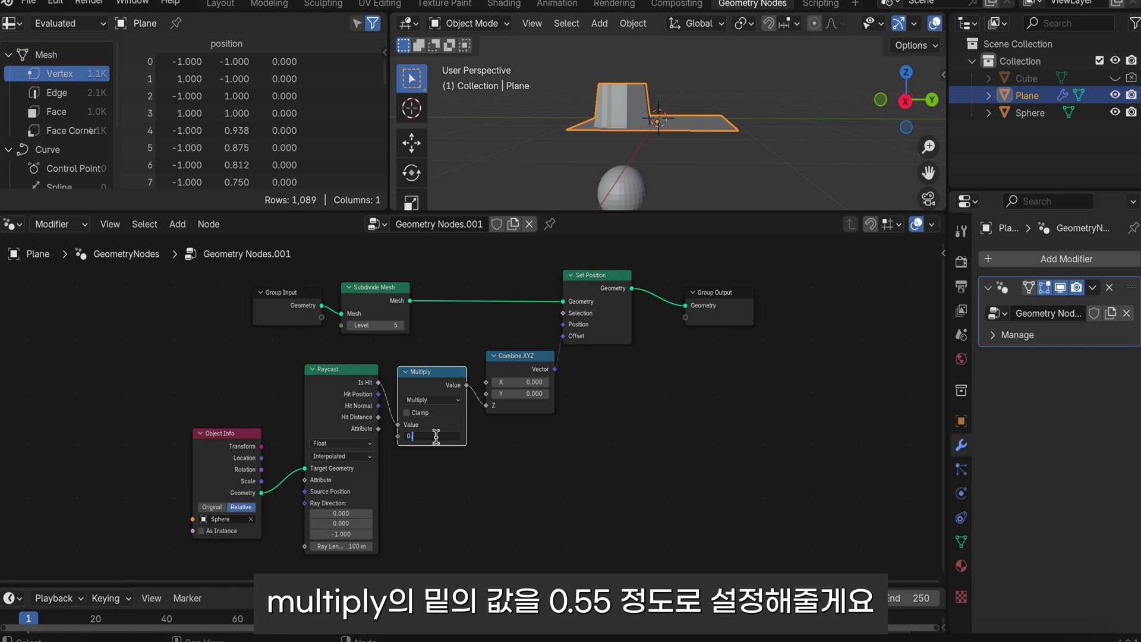
pyautogui.write('0.55')
pyautogui.press('Return')
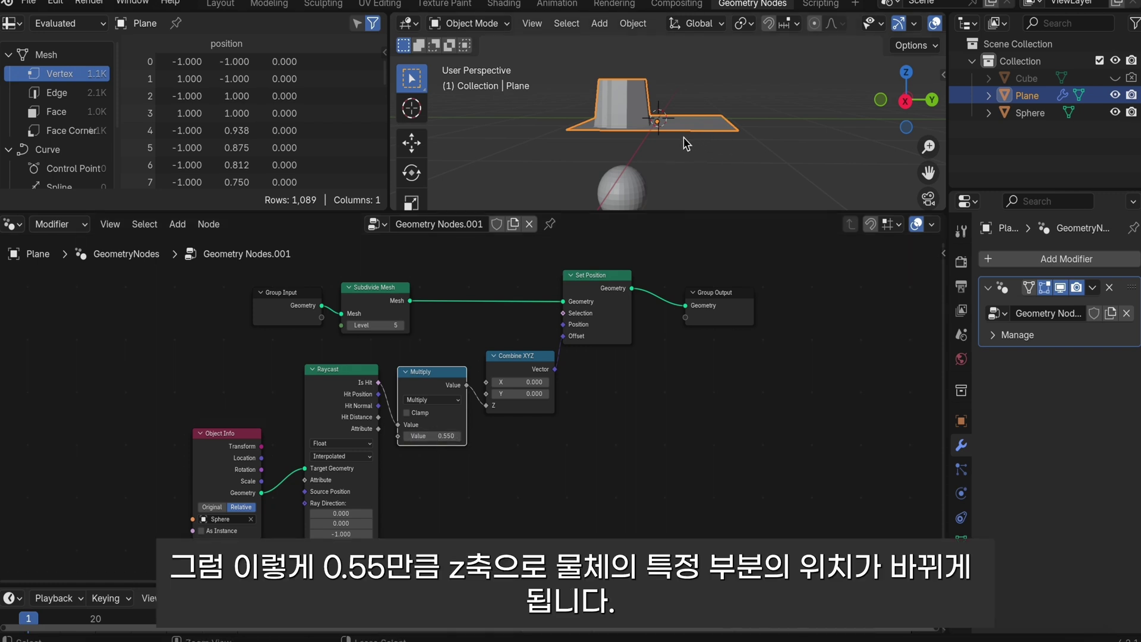
pyautogui.hotkey('ctrl', 's')
pyautogui.moveTo(657, 130)
pyautogui.mouseDown(button='middle')
pyautogui.moveTo(629, 109)
pyautogui.moveTo(618, 125)
pyautogui.mouseUp(button='middle')
pyautogui.scroll(5, 629, 113)
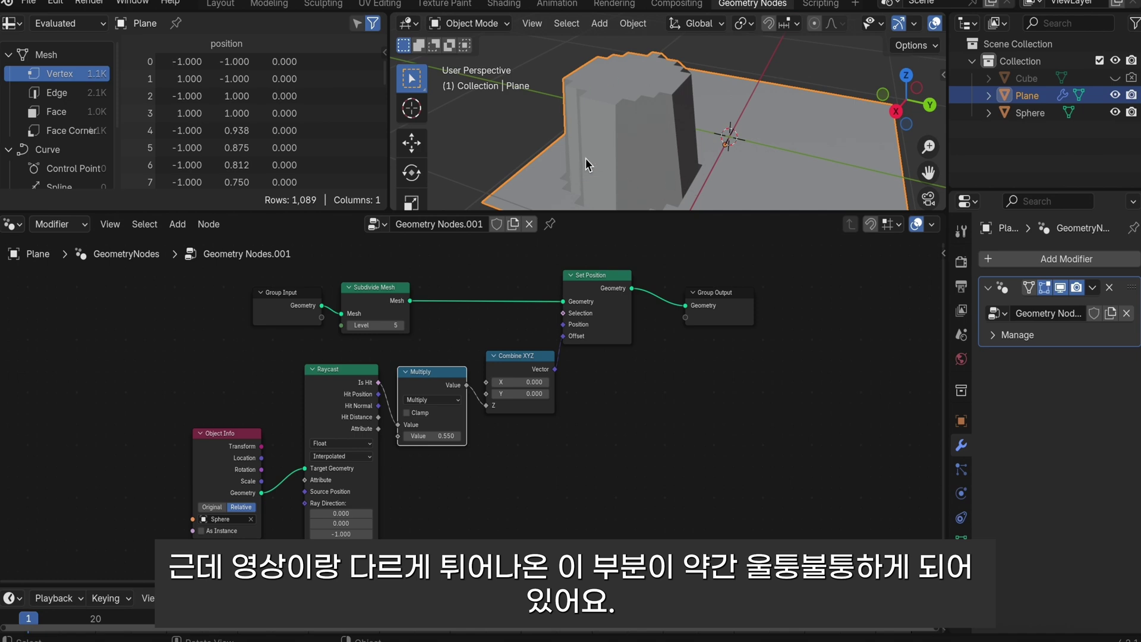
pyautogui.hscroll(2, 683, 285)
pyautogui.hscroll(8, 713, 311)
pyautogui.hscroll(3, 614, 329)
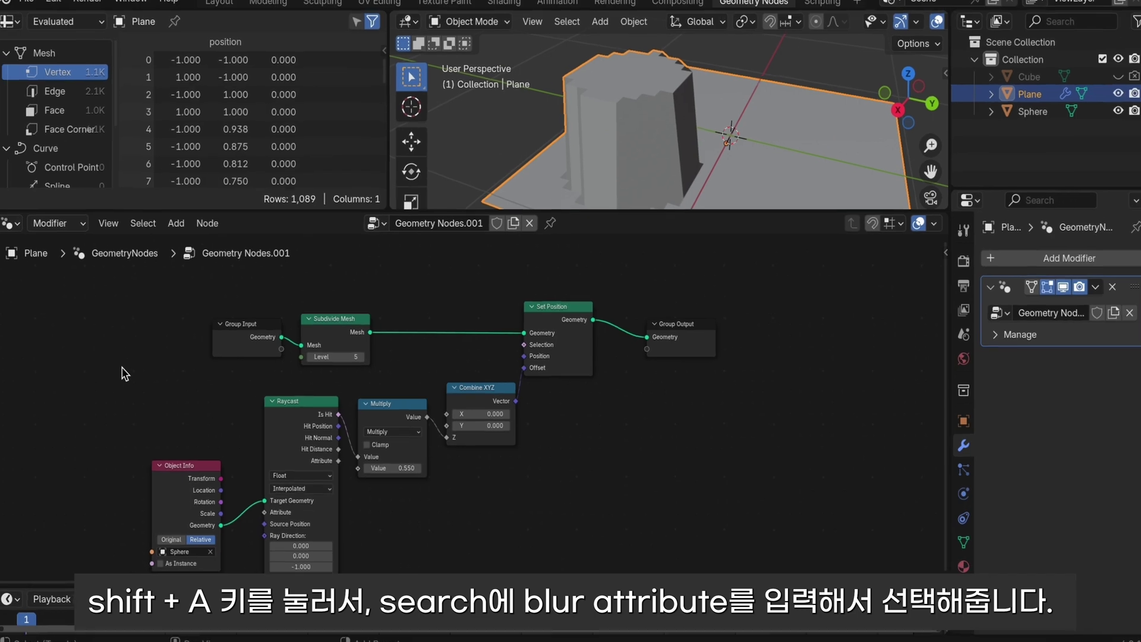
# Step: Add a Blur Attribute node (Float) between Raycast's Is Hit and Multiply
pyautogui.hotkey('shift', 'a')
pyautogui.write('b')
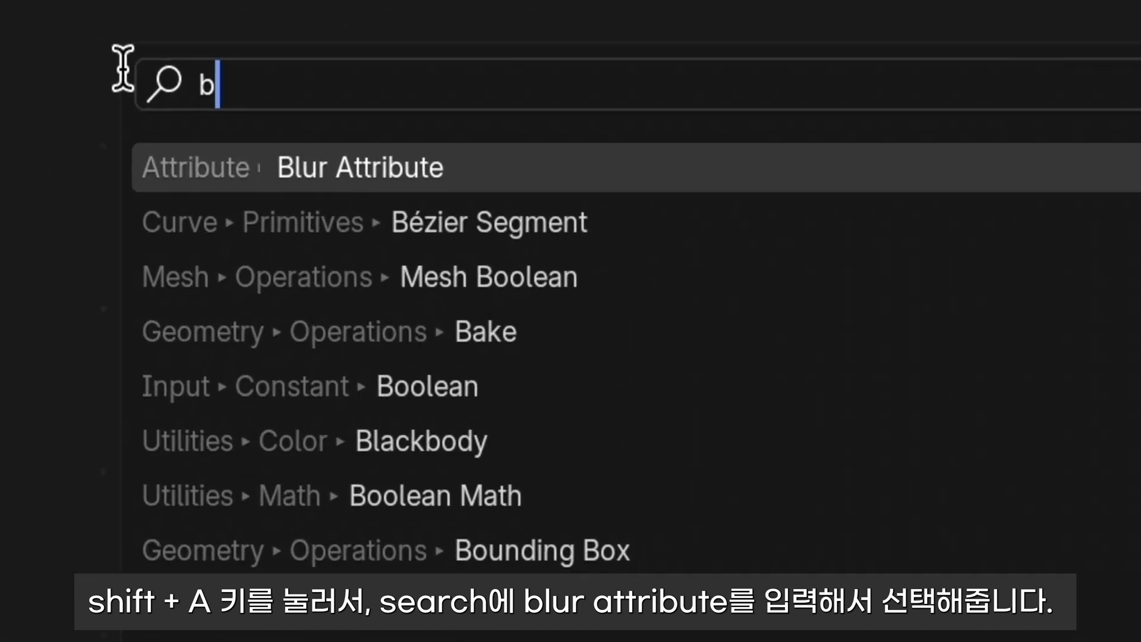
pyautogui.write('lur')
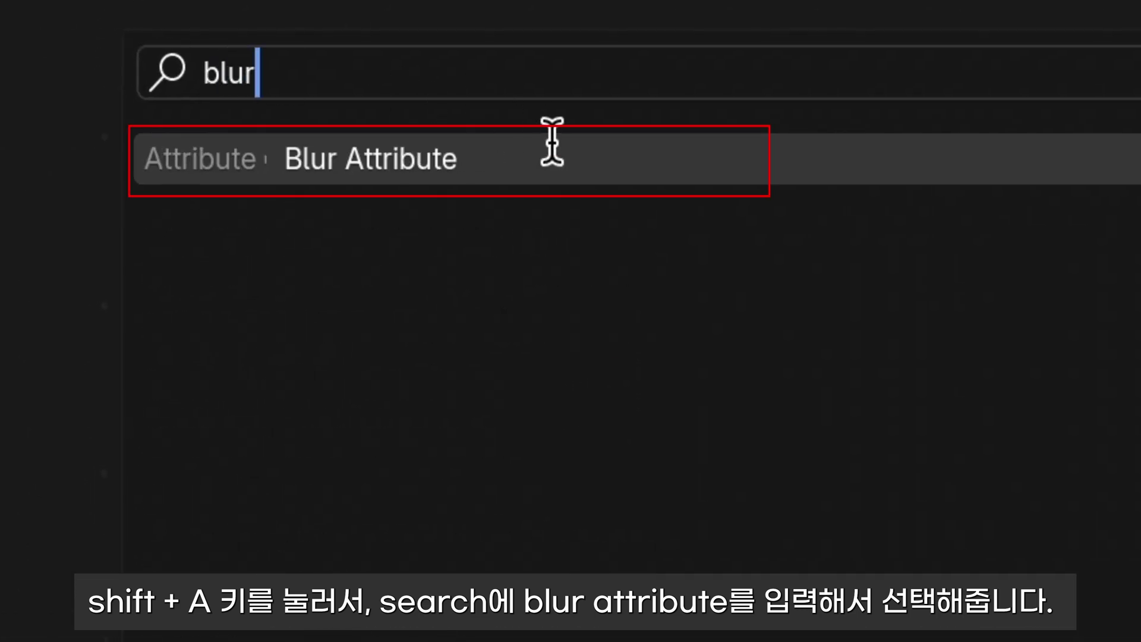
pyautogui.click(552, 151)
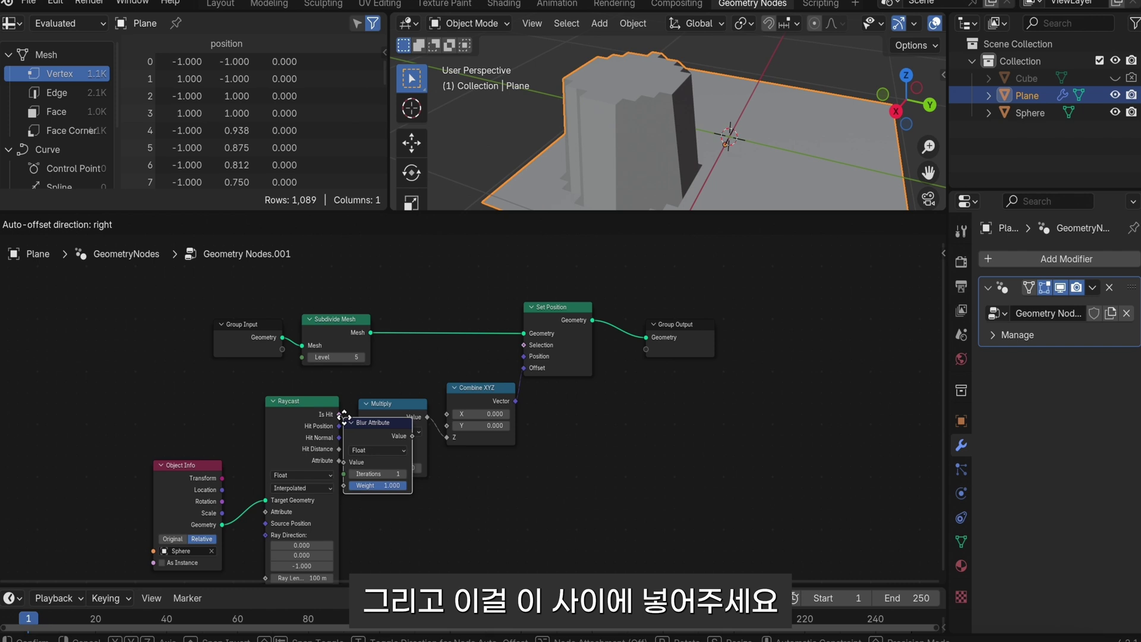
pyautogui.click(358, 414)
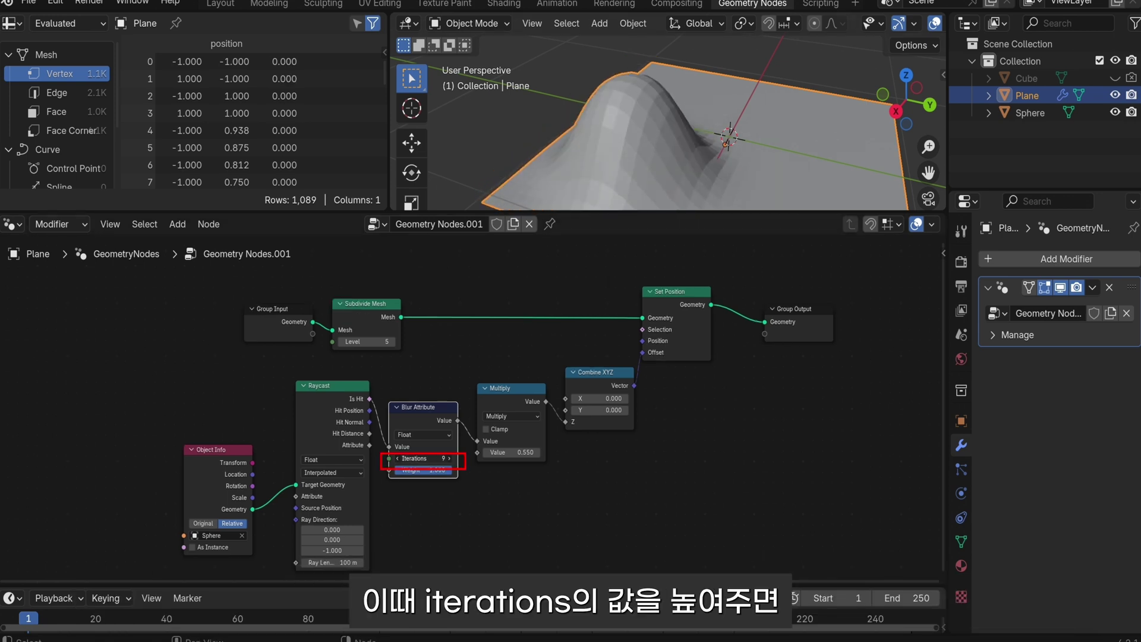
# Step: Set the Blur Attribute Iterations to 10
pyautogui.moveTo(422, 458)
pyautogui.mouseDown()
pyautogui.moveTo(452, 458)
pyautogui.moveTo(397, 458)
pyautogui.moveTo(429, 458)
pyautogui.mouseUp()
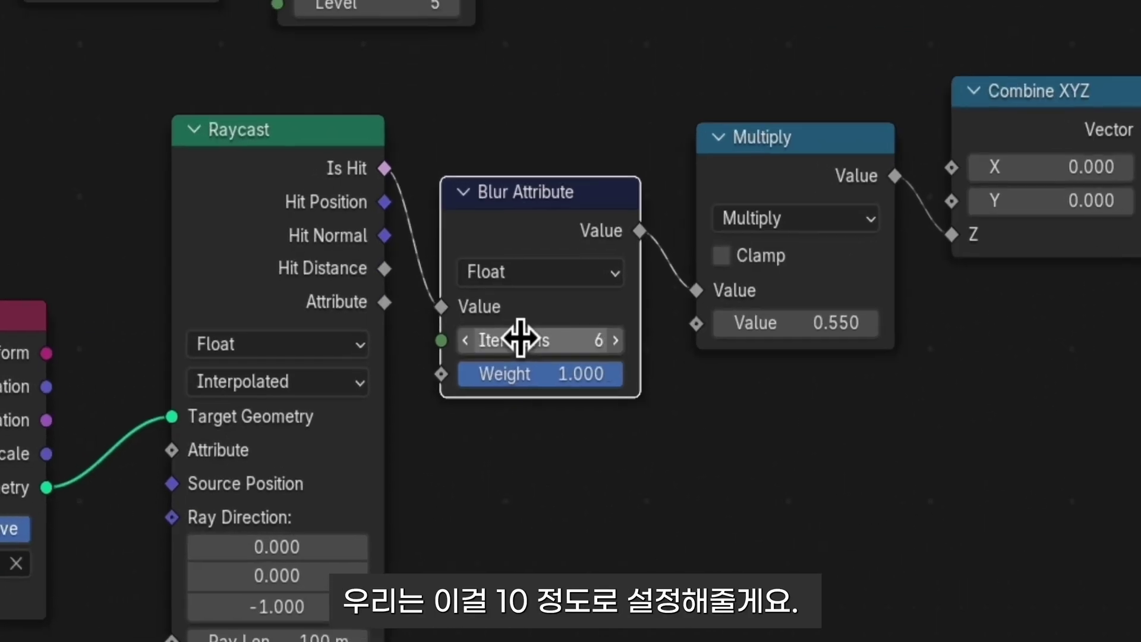
pyautogui.click(430, 457)
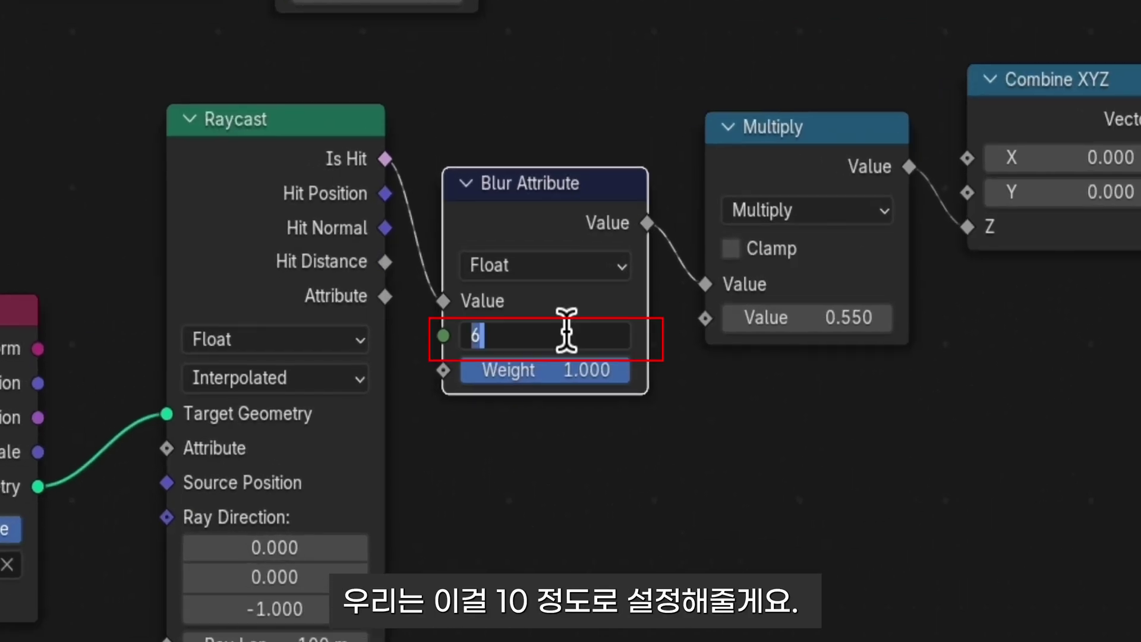
pyautogui.write('10')
pyautogui.press('Return')
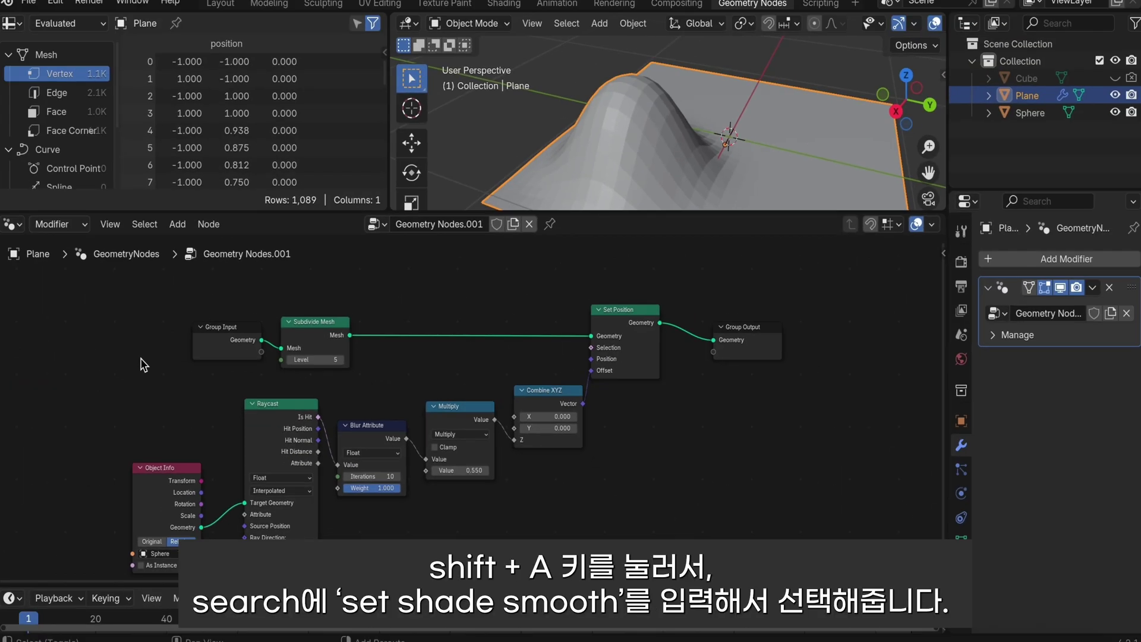
# Step: Insert a Set Shade Smooth node (Face, Shade Smooth on) before Group Output
pyautogui.hotkey('shift', 'a')
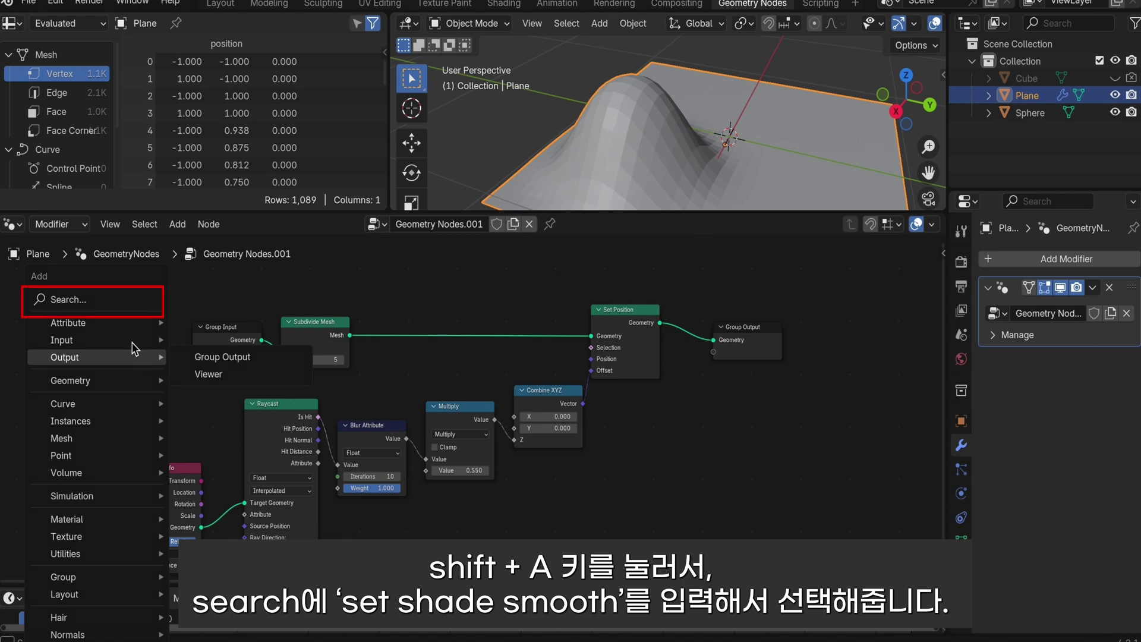
pyautogui.click(90, 299)
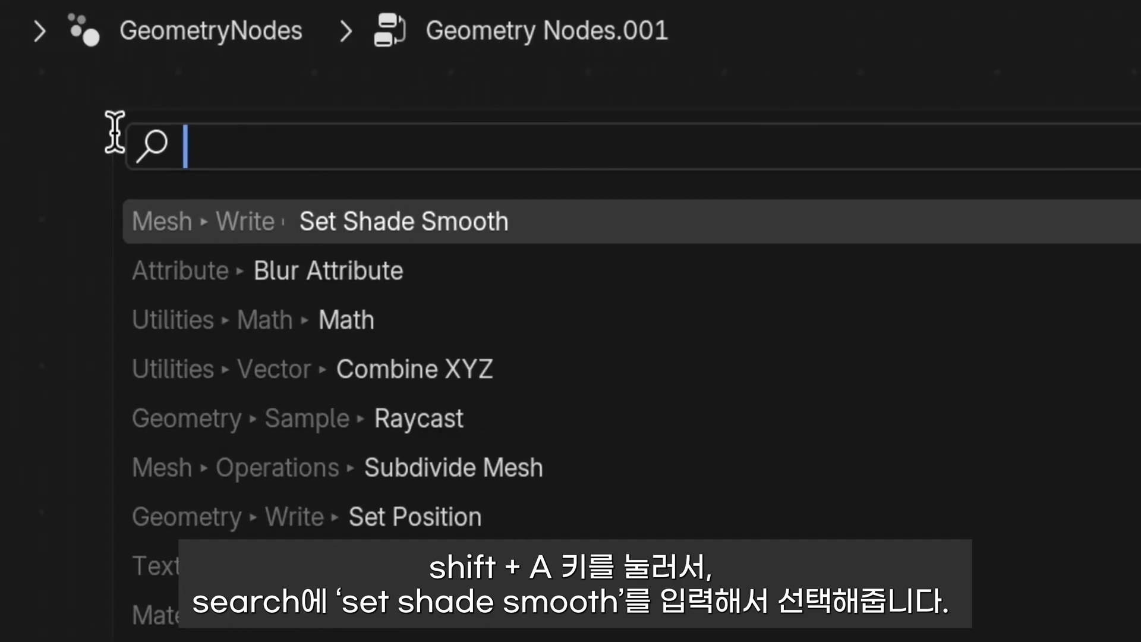
pyautogui.write('set')
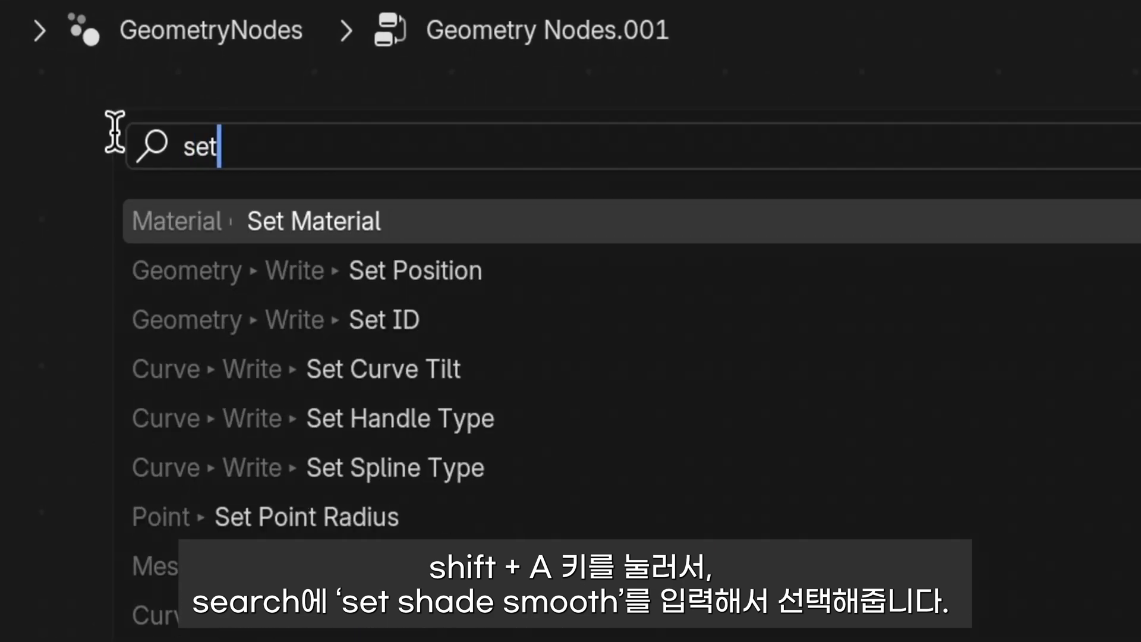
pyautogui.write(' sha')
pyautogui.click(624, 213)
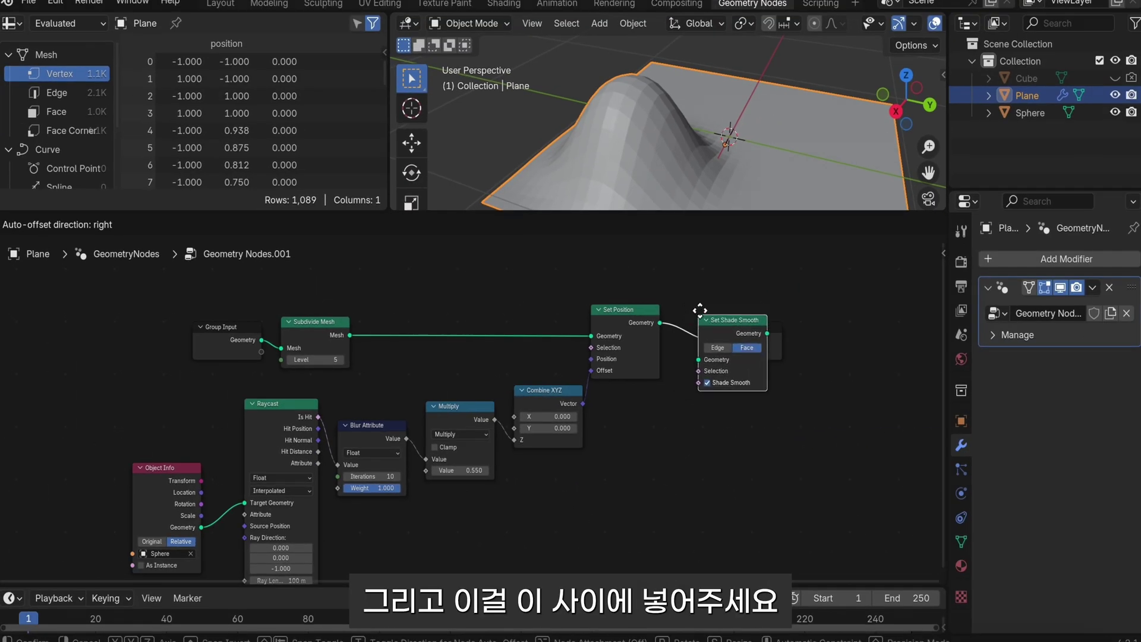
pyautogui.click(680, 312)
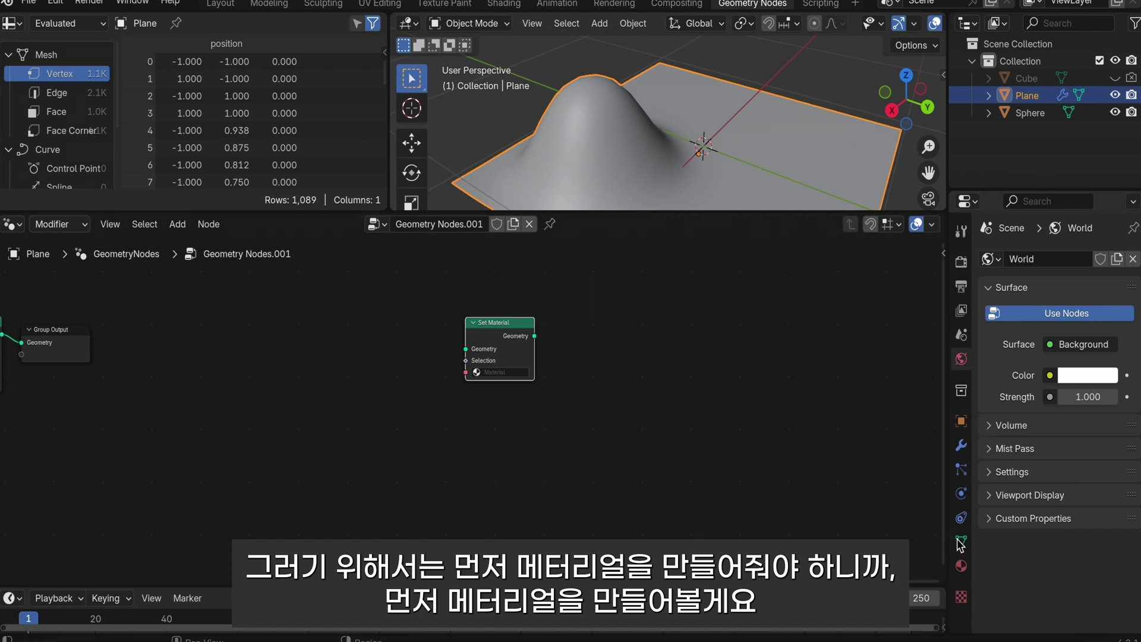
# Step: Give the plane a new material, Material.001, with a blue base colour
pyautogui.click(962, 567)
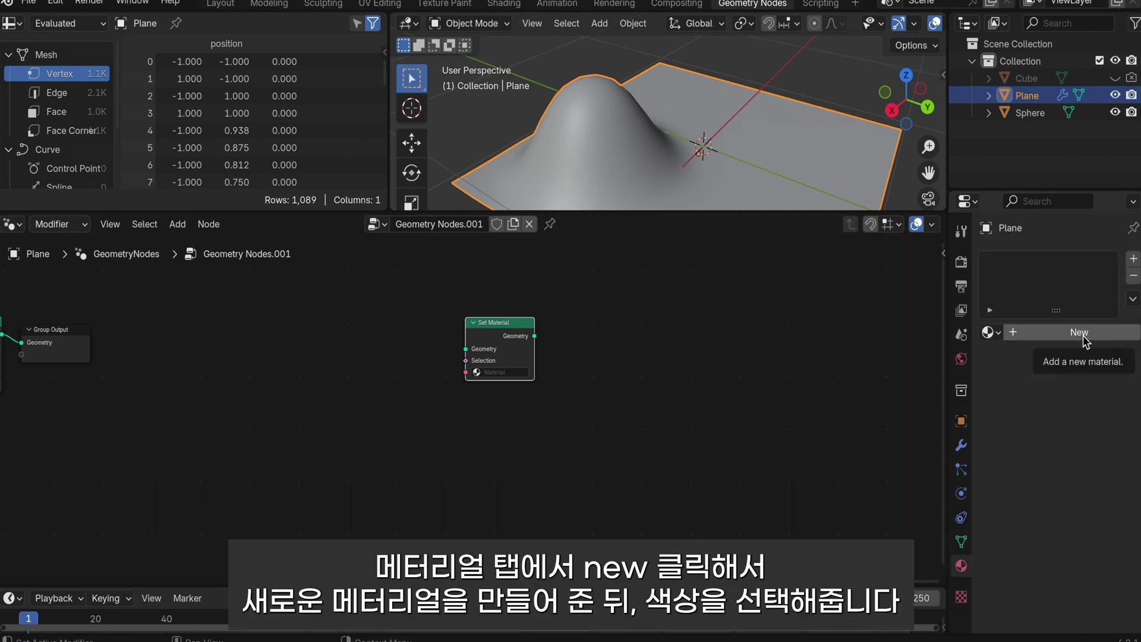
pyautogui.click(1079, 332)
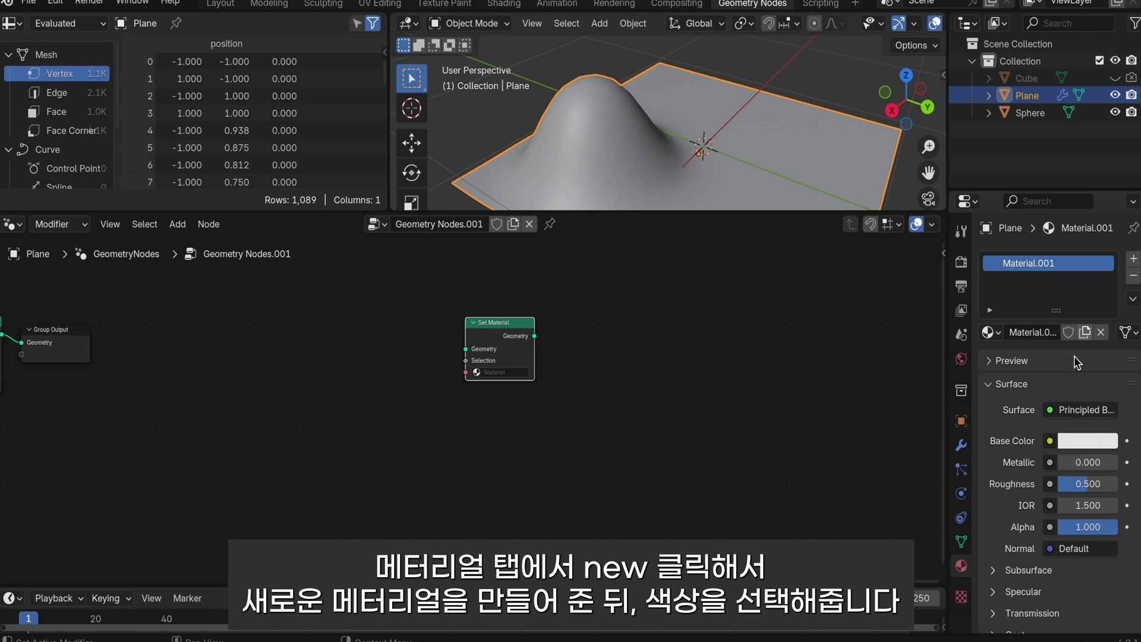
pyautogui.click(1077, 440)
pyautogui.click(1032, 192)
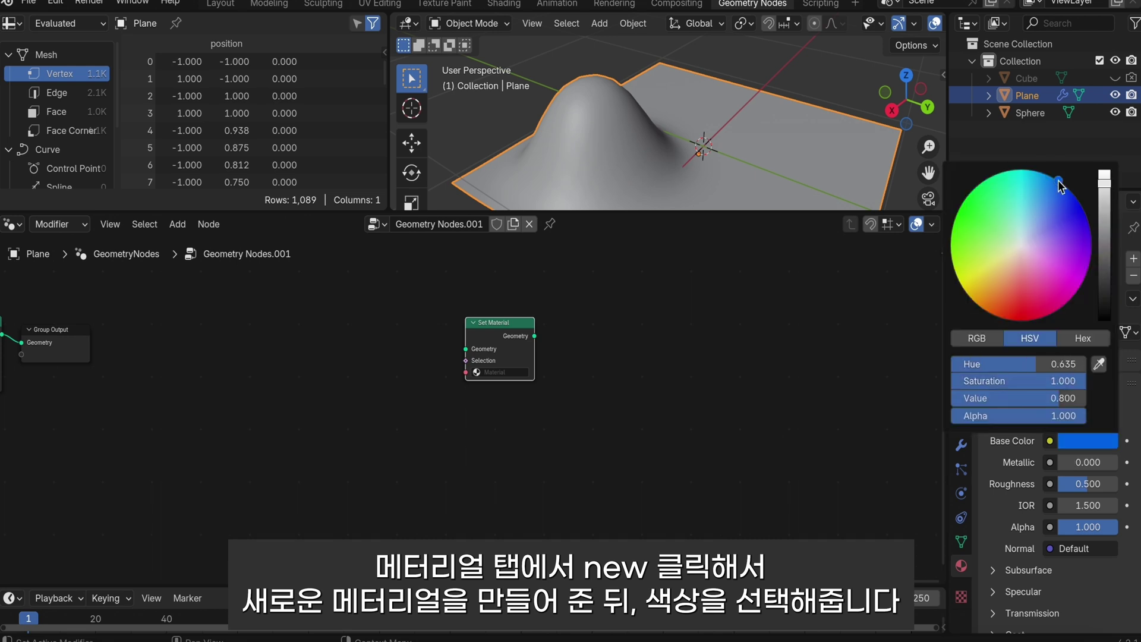
# Step: Delete the unused Set Material node so Set Shade Smooth feeds Group Output
pyautogui.scroll(-2, 726, 173)
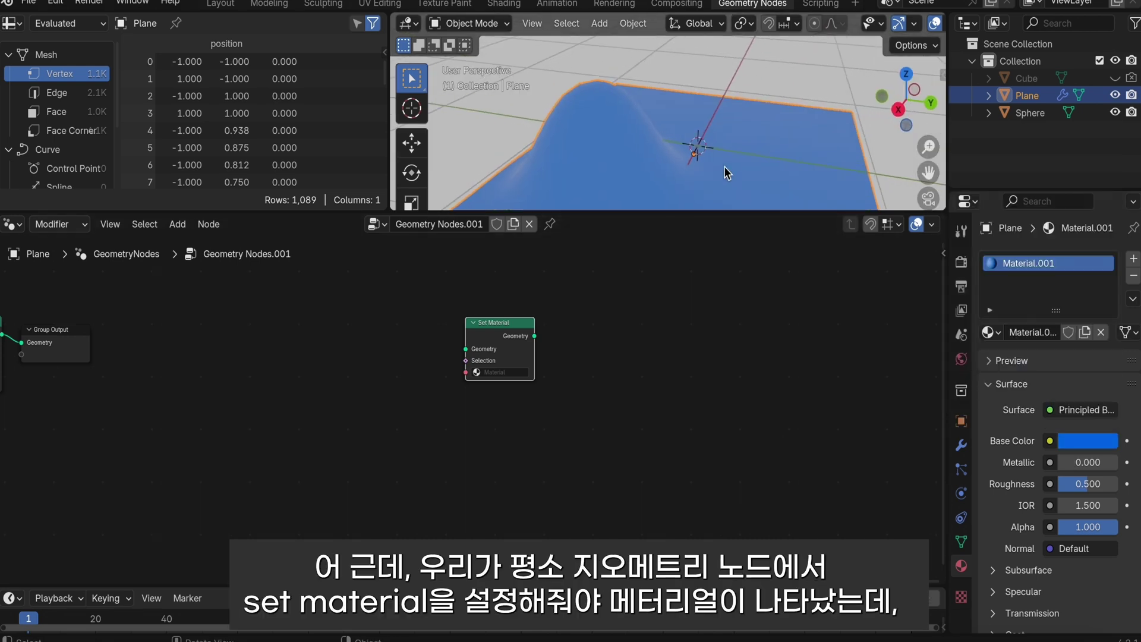
pyautogui.scroll(-2, 726, 173)
pyautogui.scroll(-1, 726, 173)
pyautogui.scroll(-2, 726, 173)
pyautogui.scroll(-2, 724, 167)
pyautogui.scroll(-2, 725, 168)
pyautogui.scroll(2, 724, 168)
pyautogui.scroll(2, 725, 167)
pyautogui.scroll(1, 725, 166)
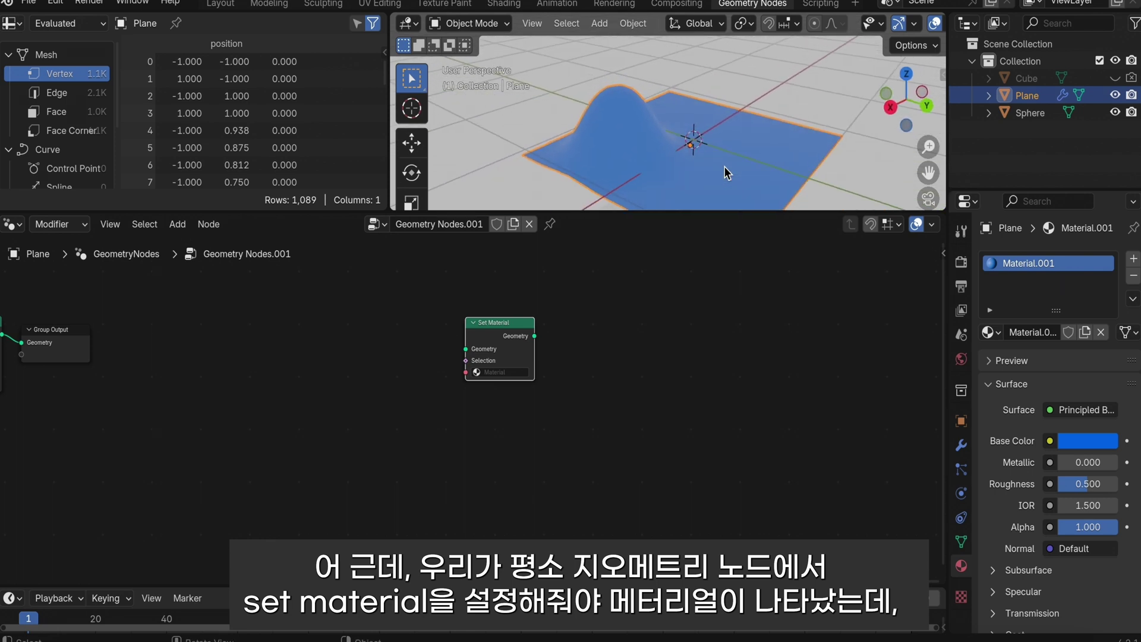
pyautogui.scroll(-1, 725, 166)
pyautogui.scroll(-2, 725, 167)
pyautogui.scroll(-2, 725, 166)
pyautogui.scroll(2, 725, 167)
pyautogui.scroll(-3, 724, 168)
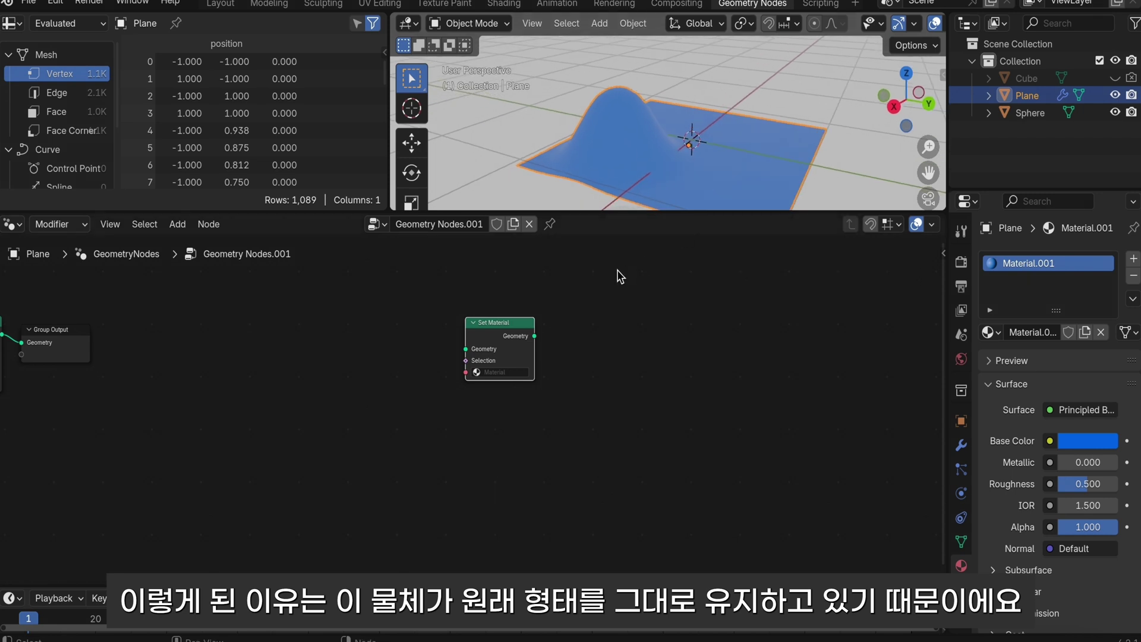
pyautogui.press('x')
pyautogui.hscroll(-5, 414, 358)
pyautogui.hscroll(-5, 357, 368)
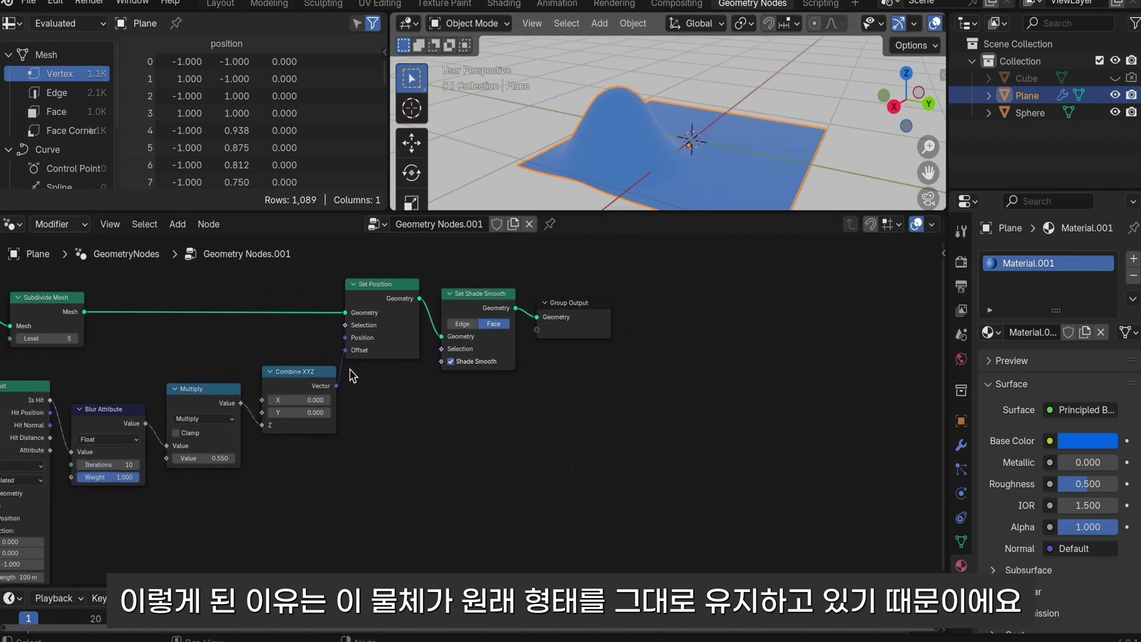
# Step: Orbit around the blue plane's smooth hill from above, in profile and edge-on, then open the editor-type list
pyautogui.hscroll(-5, 357, 368)
pyautogui.hscroll(-5, 354, 375)
pyautogui.moveTo(355, 374); pyautogui.dragTo(370, 390, button='middle')
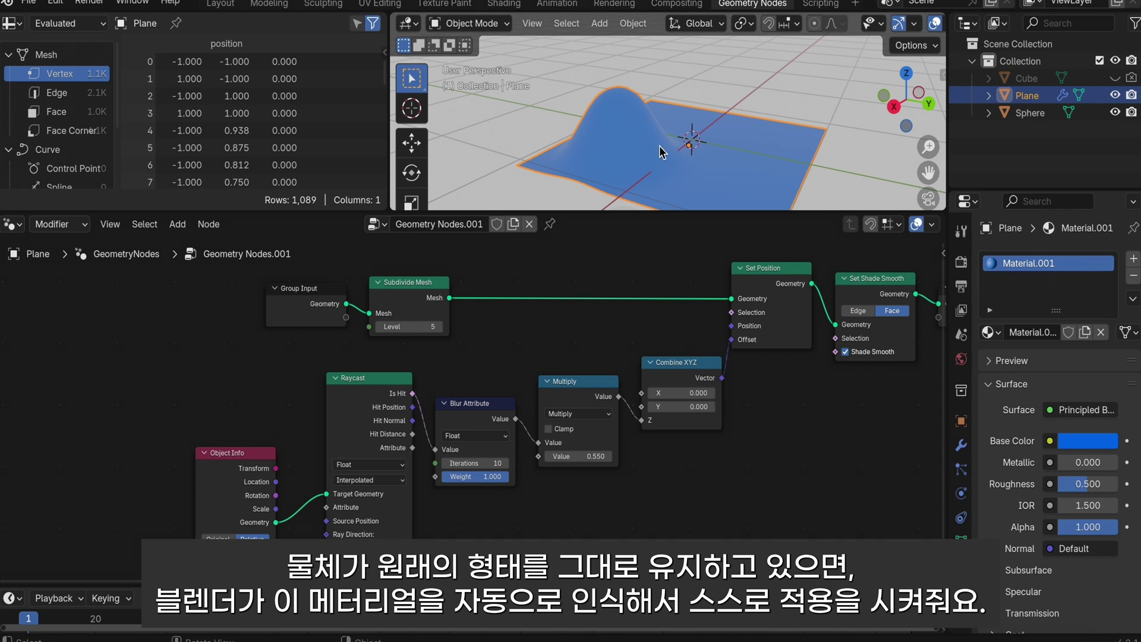
pyautogui.moveTo(721, 156); pyautogui.dragTo(721, 156, button='middle')
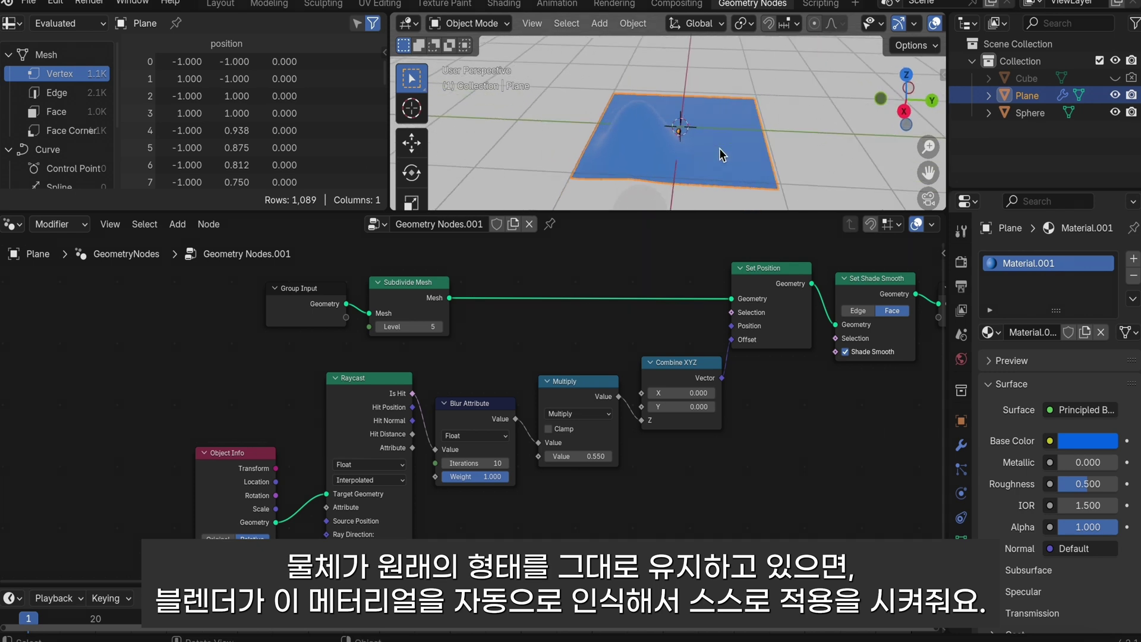
pyautogui.moveTo(669, 153); pyautogui.dragTo(668, 145, button='middle')
pyautogui.keyDown('ctrl'); pyautogui.hscroll(3, 752, 360); pyautogui.keyUp('ctrl')
pyautogui.keyDown('ctrl'); pyautogui.hscroll(5, 752, 360); pyautogui.keyUp('ctrl')
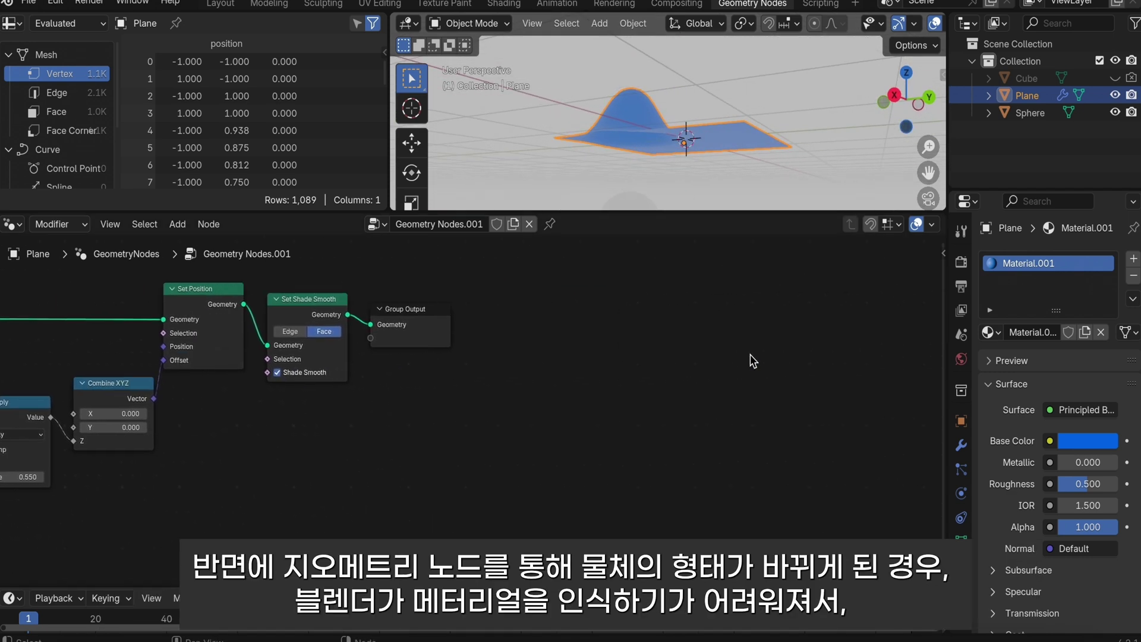
pyautogui.keyDown('ctrl'); pyautogui.hscroll(-1, 752, 360); pyautogui.keyUp('ctrl')
pyautogui.keyDown('ctrl'); pyautogui.hscroll(-4, 752, 360); pyautogui.keyUp('ctrl')
pyautogui.keyDown('ctrl'); pyautogui.hscroll(-2, 752, 361); pyautogui.keyUp('ctrl')
pyautogui.keyDown('ctrl'); pyautogui.hscroll(-2, 752, 361); pyautogui.keyUp('ctrl')
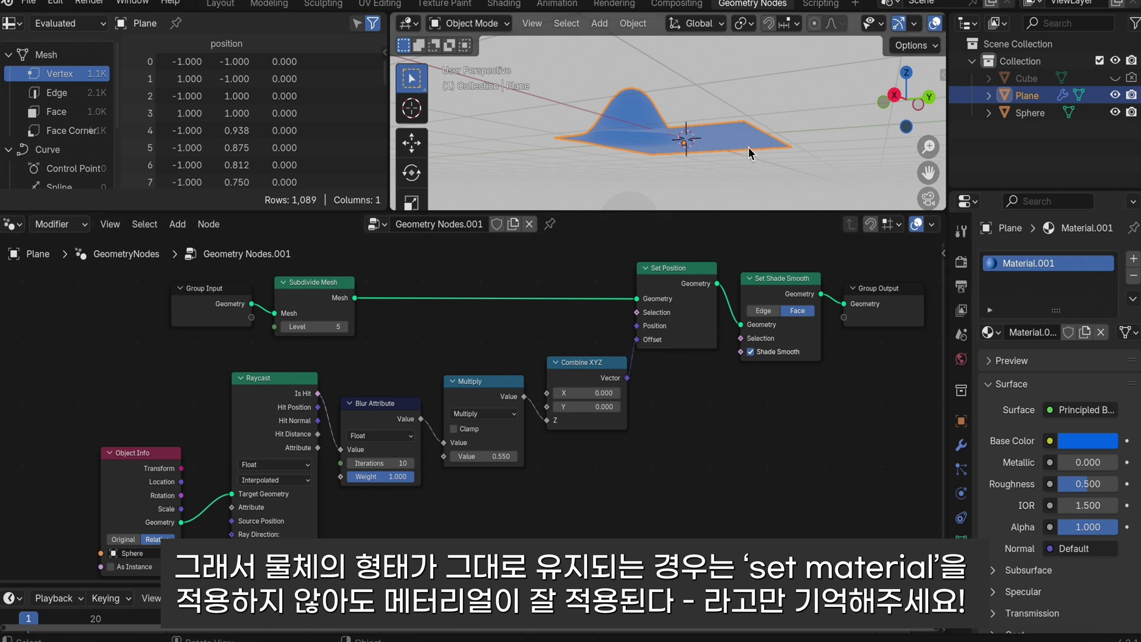
pyautogui.moveTo(747, 147); pyautogui.dragTo(692, 174, button='middle')
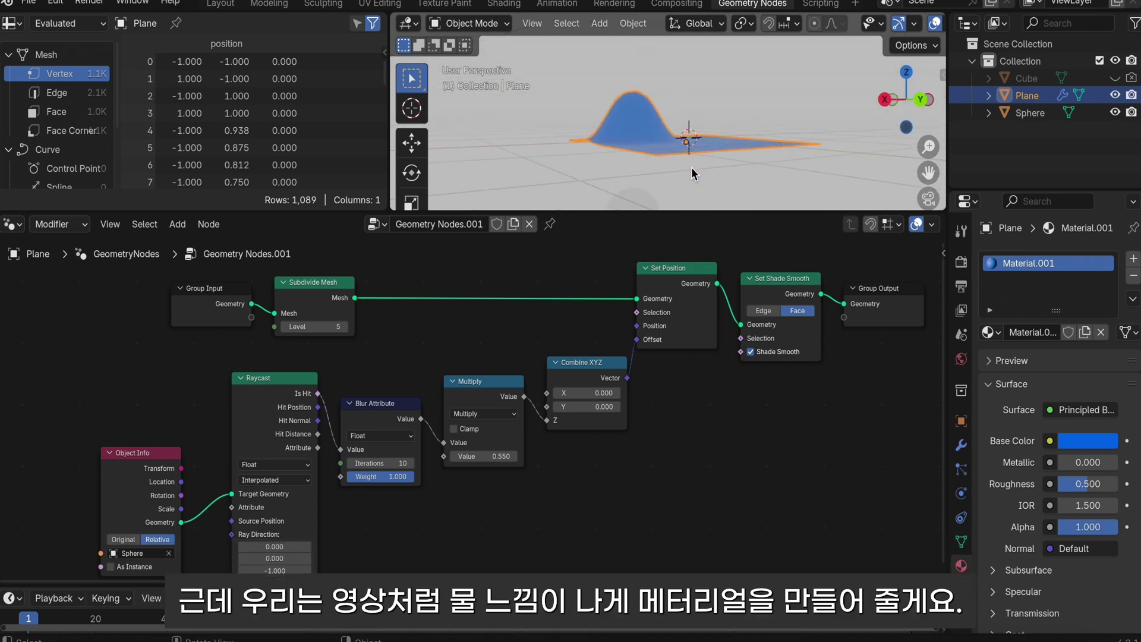
pyautogui.click(10, 23)
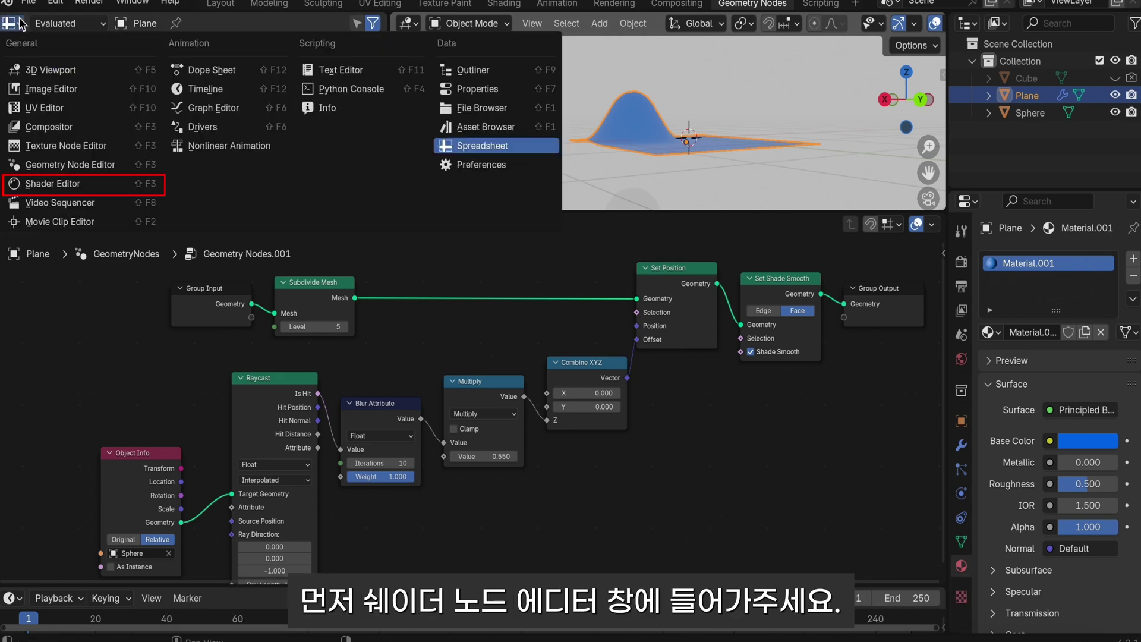
# Step: Turn the spreadsheet area into an enlarged Shader Editor and delete the Principled BSDF node
pyautogui.click(54, 180)
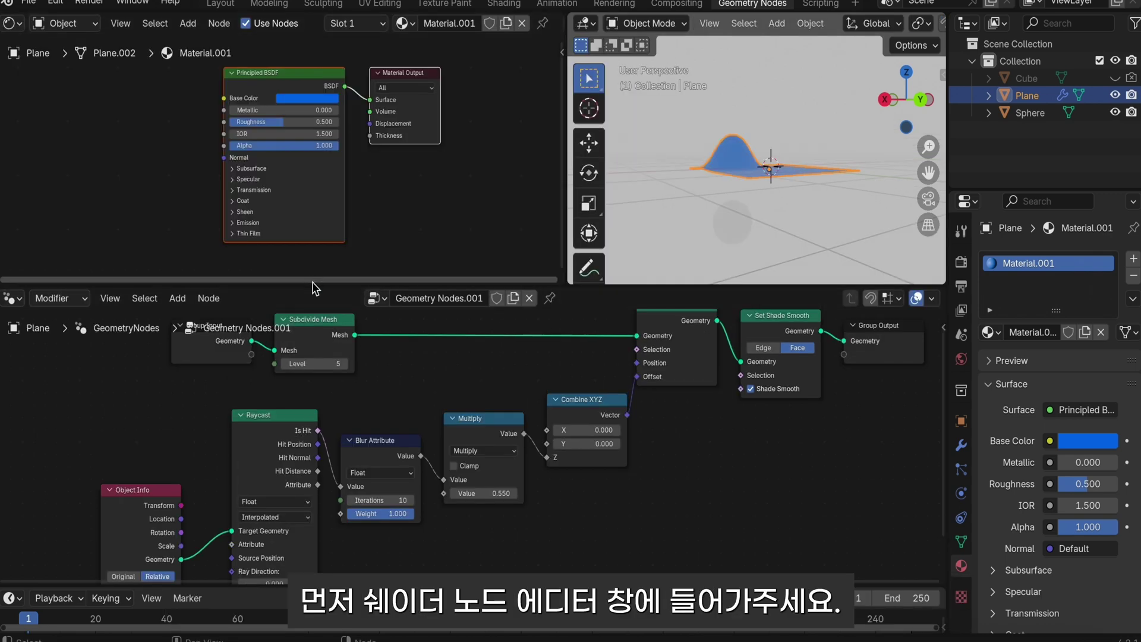
pyautogui.moveTo(317, 283); pyautogui.dragTo(316, 424)
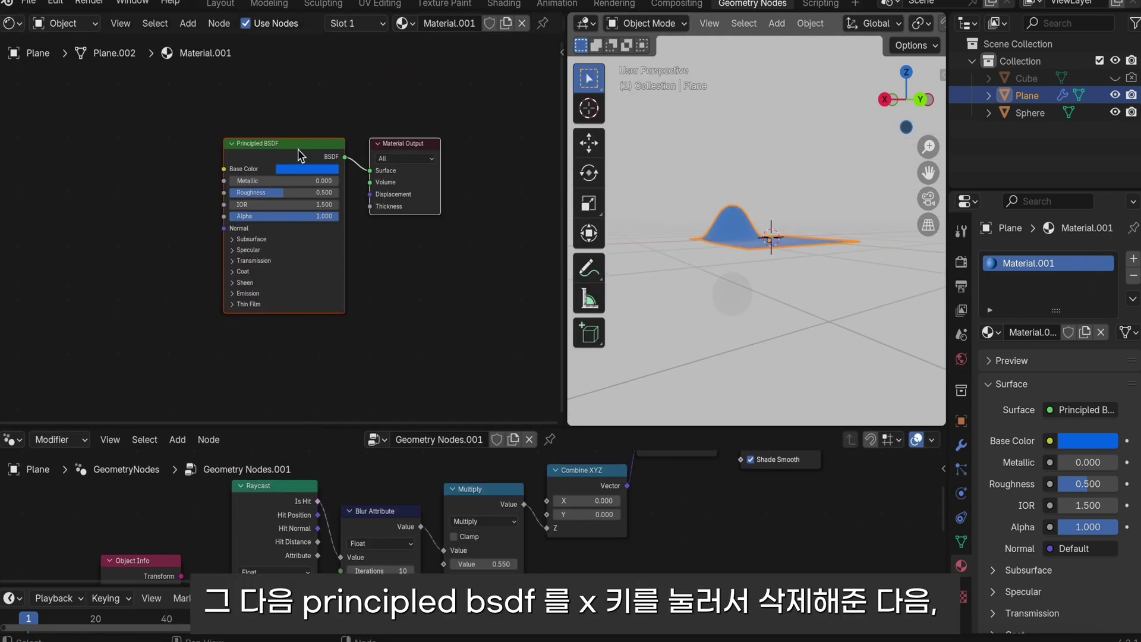
pyautogui.press('x')
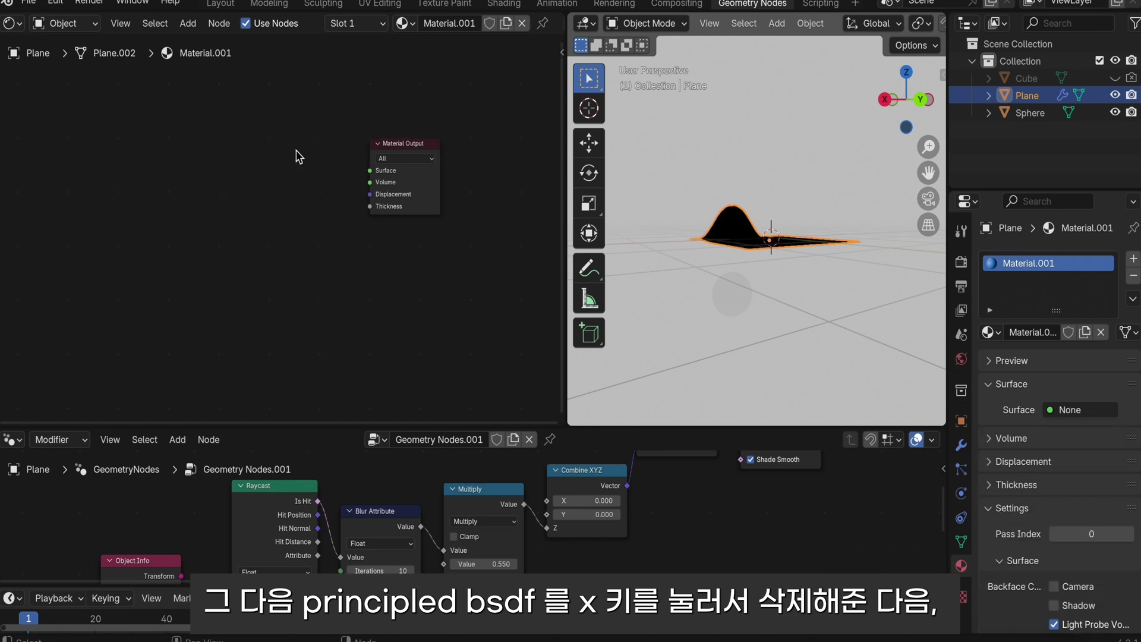
# Step: Add a white Emission shader and wire it into the Material Output Surface
pyautogui.hotkey('shift', 'a')
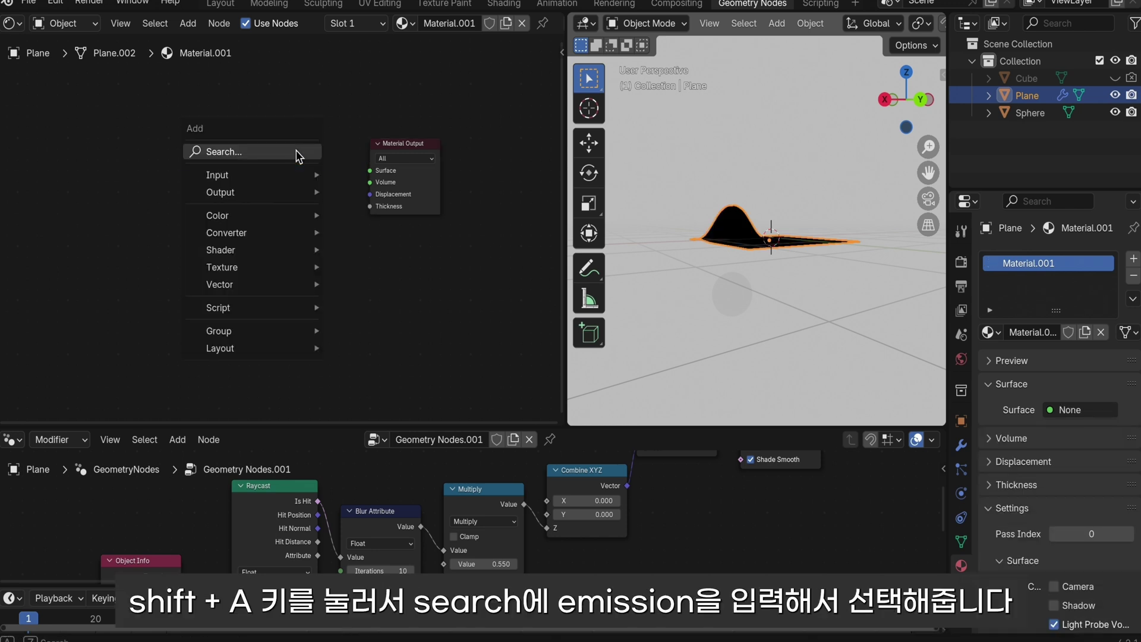
pyautogui.write('emi')
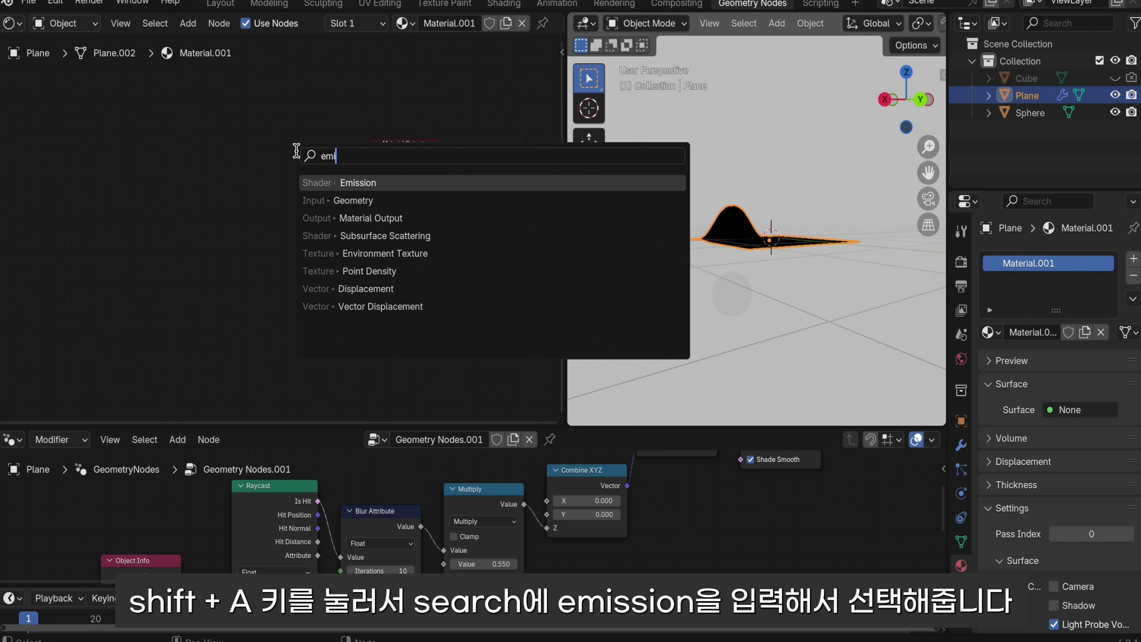
pyautogui.press('Return')
pyautogui.click(199, 152)
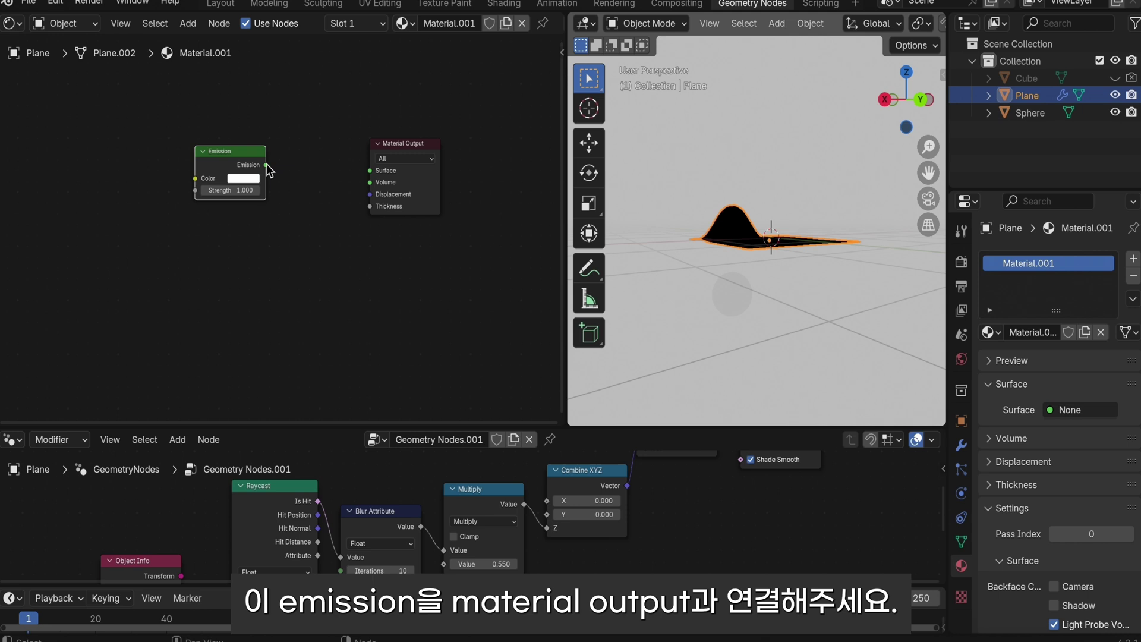
pyautogui.moveTo(265, 165); pyautogui.dragTo(365, 172)
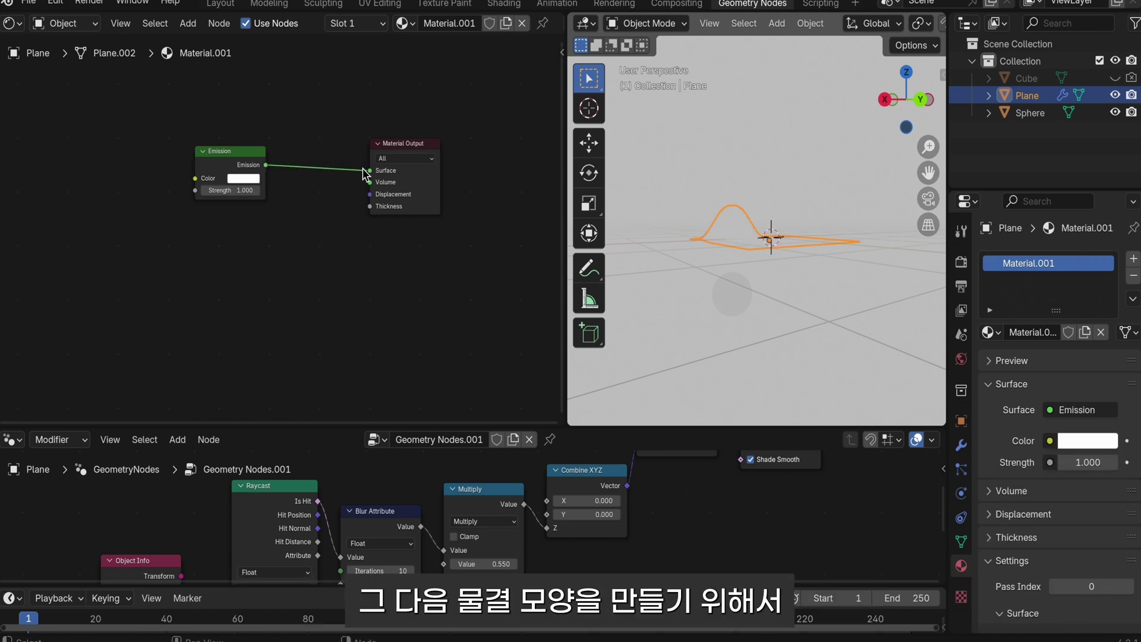
pyautogui.moveTo(806, 262); pyautogui.dragTo(773, 279, button='middle')
pyautogui.hotkey('shift', 'a')
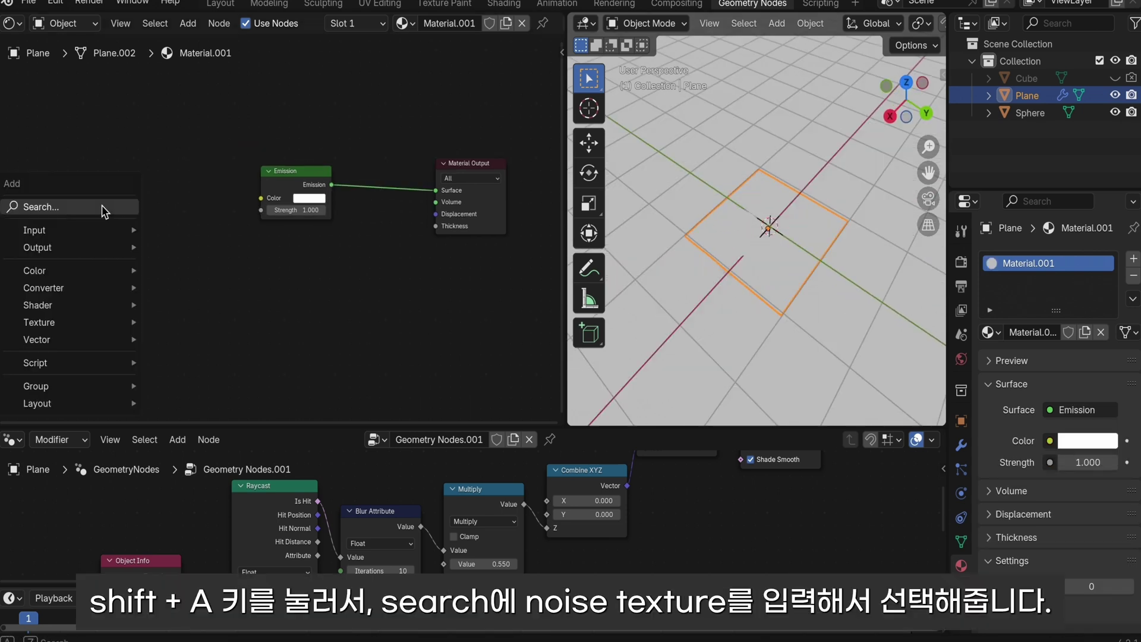
# Step: Add a Noise Texture and connect its Color to the Emission colour
pyautogui.click(102, 205)
pyautogui.write('nois')
pyautogui.press('Return')
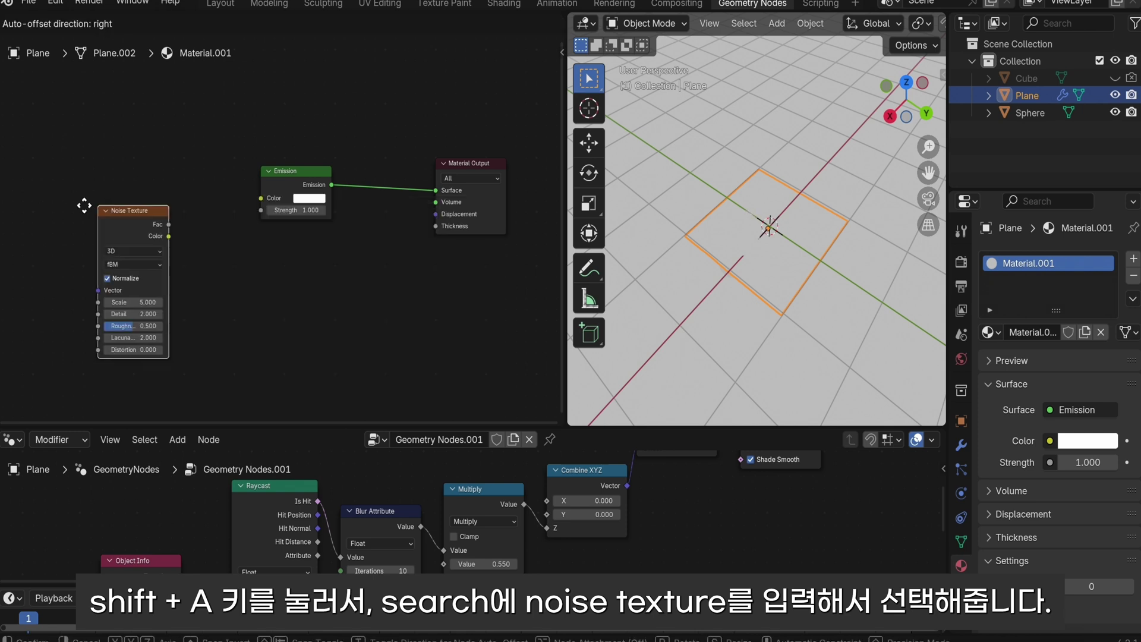
pyautogui.click(113, 161)
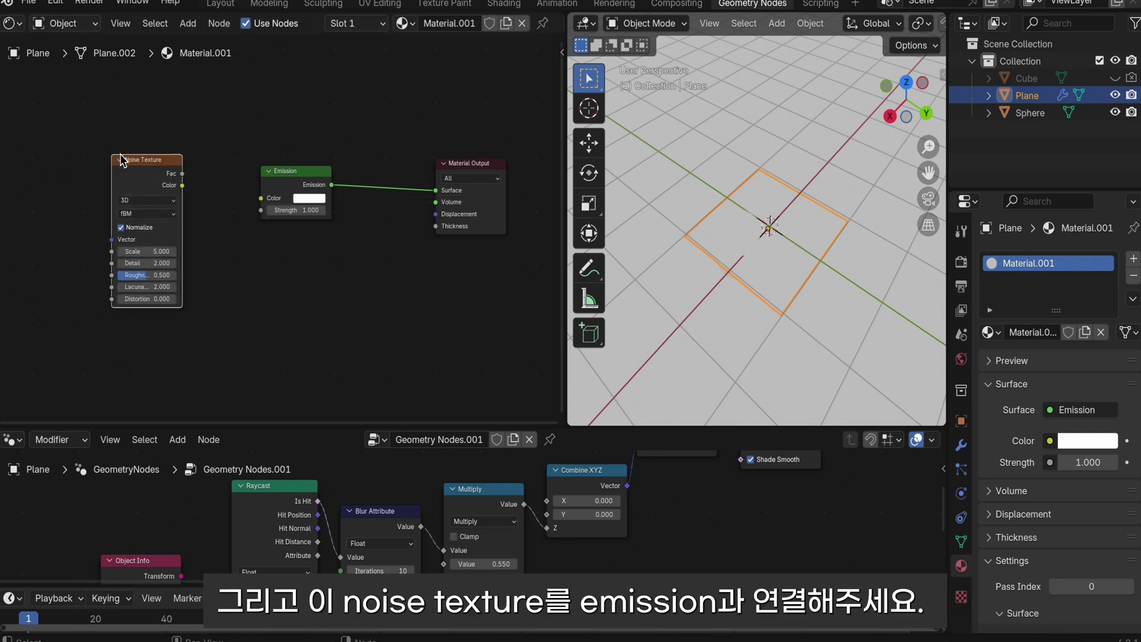
pyautogui.moveTo(181, 185); pyautogui.dragTo(260, 198)
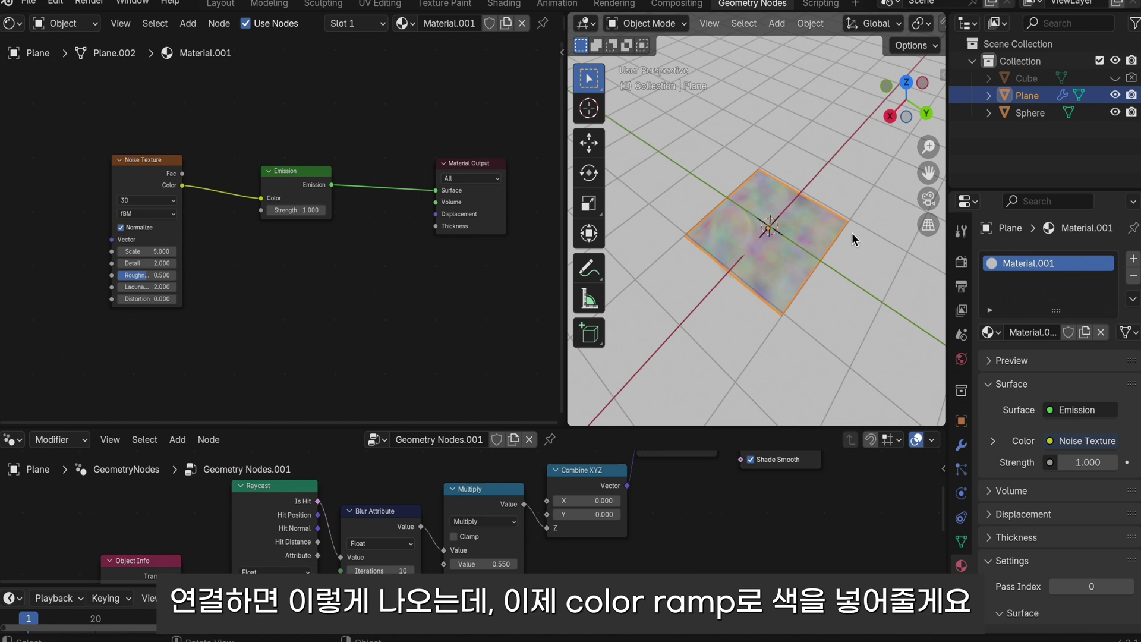
pyautogui.scroll(3, 852, 249)
pyautogui.moveTo(851, 248); pyautogui.dragTo(852, 254, button='middle')
pyautogui.scroll(-1, 852, 255)
pyautogui.scroll(-1, 852, 254)
# Step: Insert a Color Ramp between the Noise Texture and the Emission shader
pyautogui.hotkey('shift', 'a')
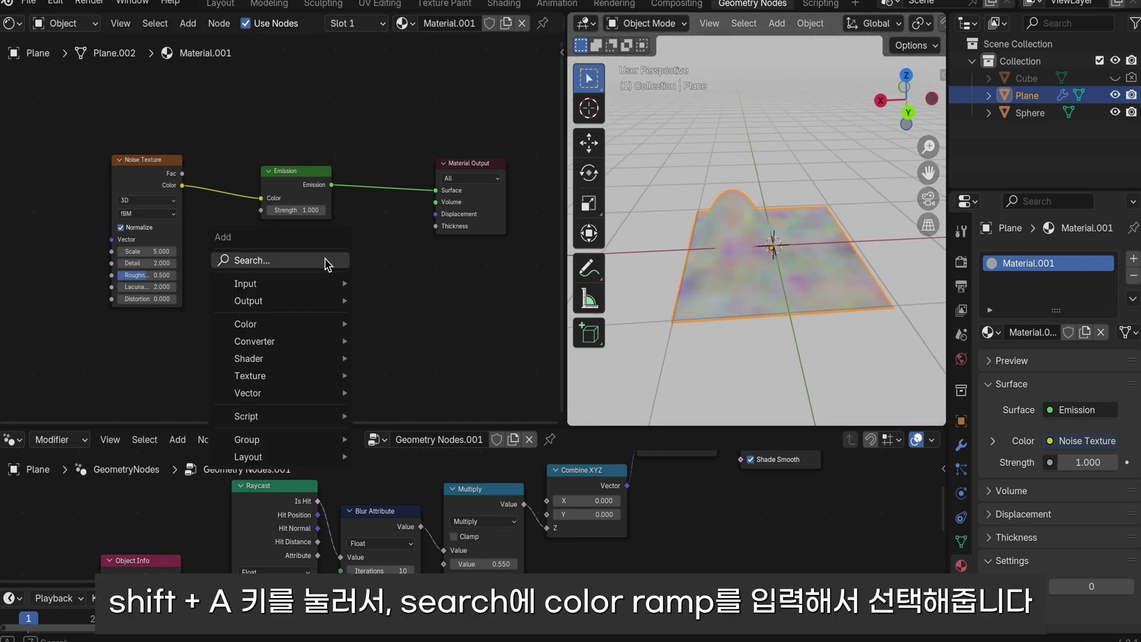
pyautogui.click(325, 259)
pyautogui.write('color r')
pyautogui.press('Return')
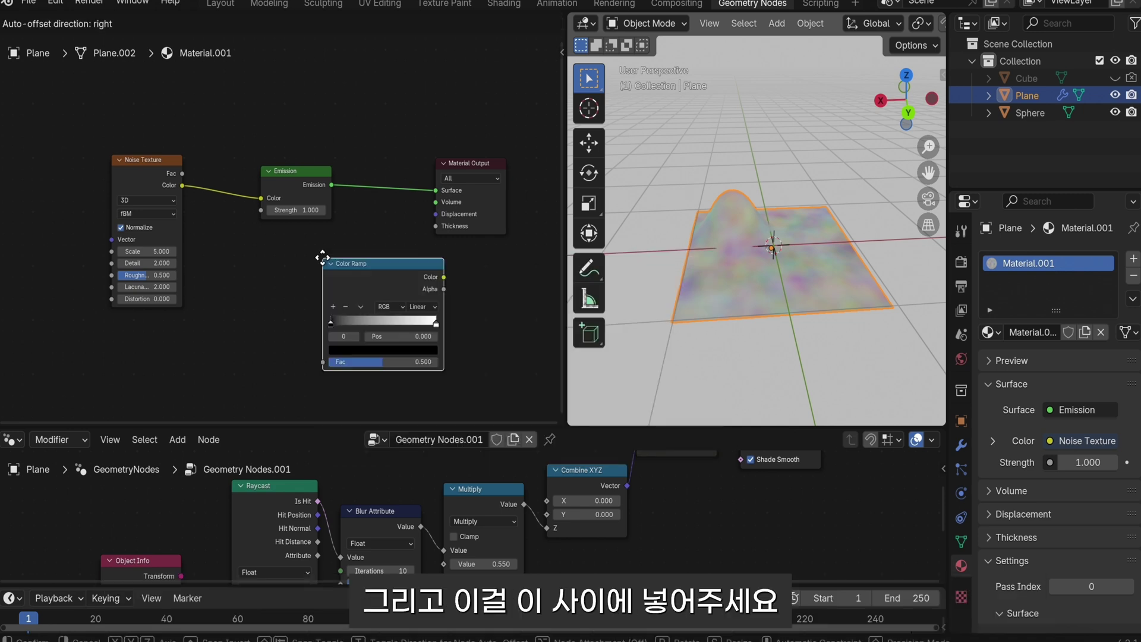
pyautogui.click(196, 174)
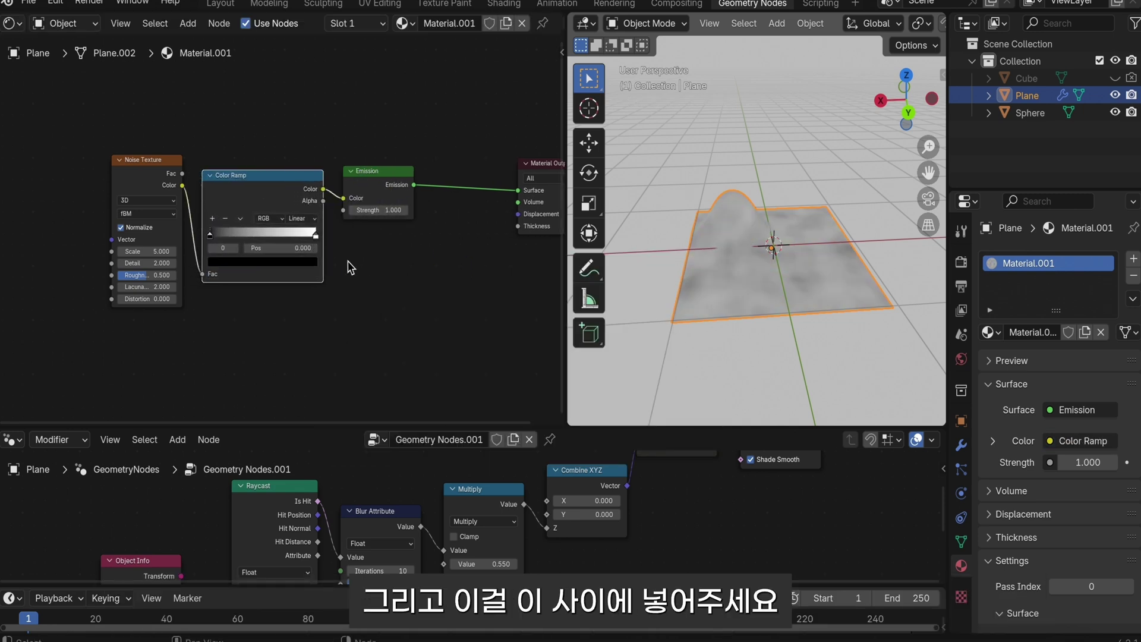
pyautogui.click(300, 219)
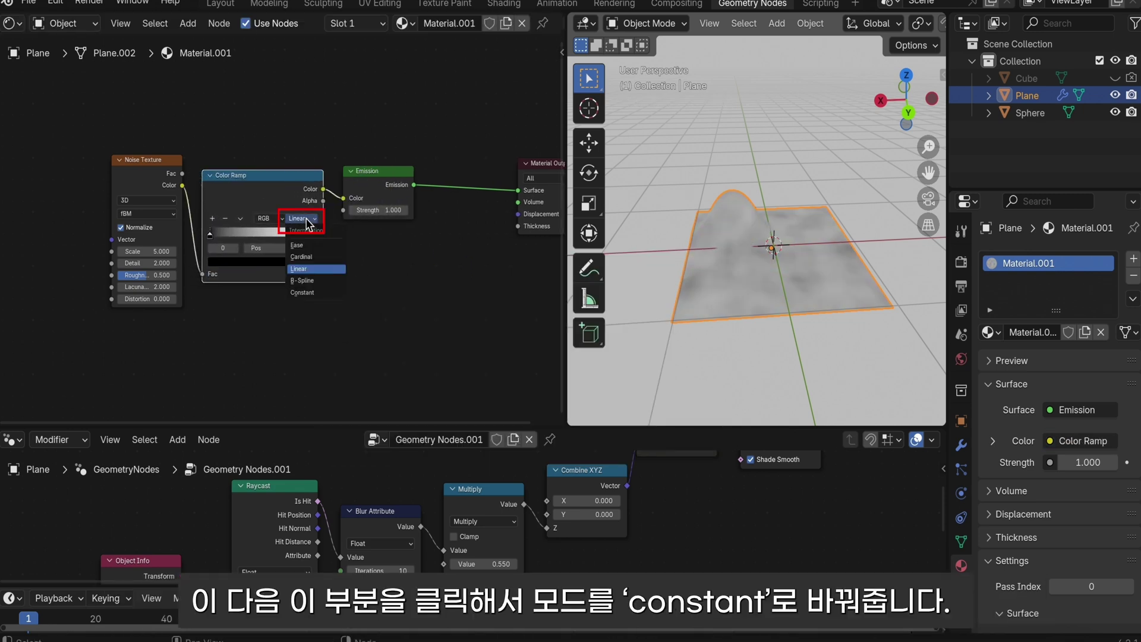
# Step: Set the Color Ramp to Constant interpolation with a bright blue first stop
pyautogui.click(332, 297)
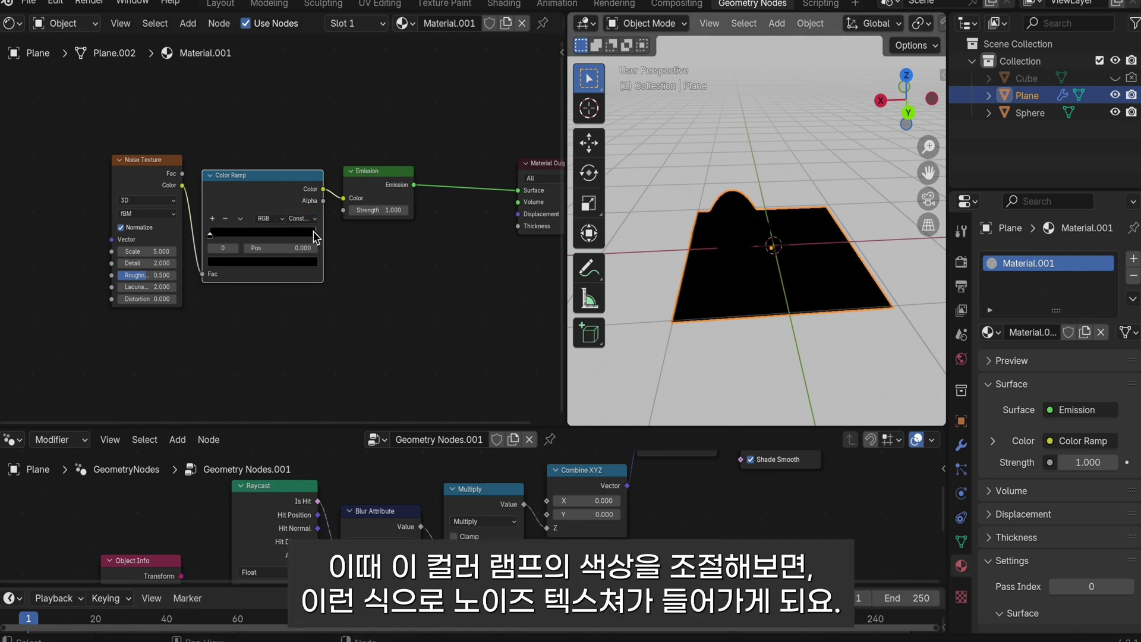
pyautogui.moveTo(314, 237); pyautogui.dragTo(261, 236)
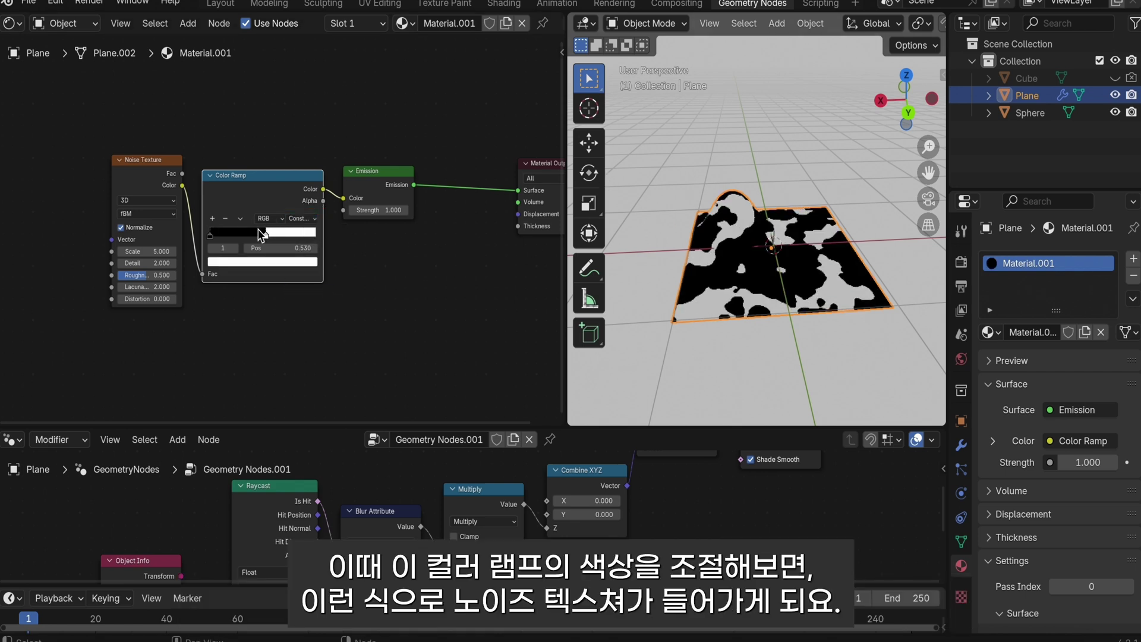
pyautogui.click(248, 263)
pyautogui.moveTo(309, 185)
pyautogui.mouseDown()
pyautogui.moveTo(308, 93)
pyautogui.moveTo(284, 103)
pyautogui.mouseUp()
pyautogui.keyDown('ctrl'); pyautogui.click(285, 230); pyautogui.keyUp('ctrl')
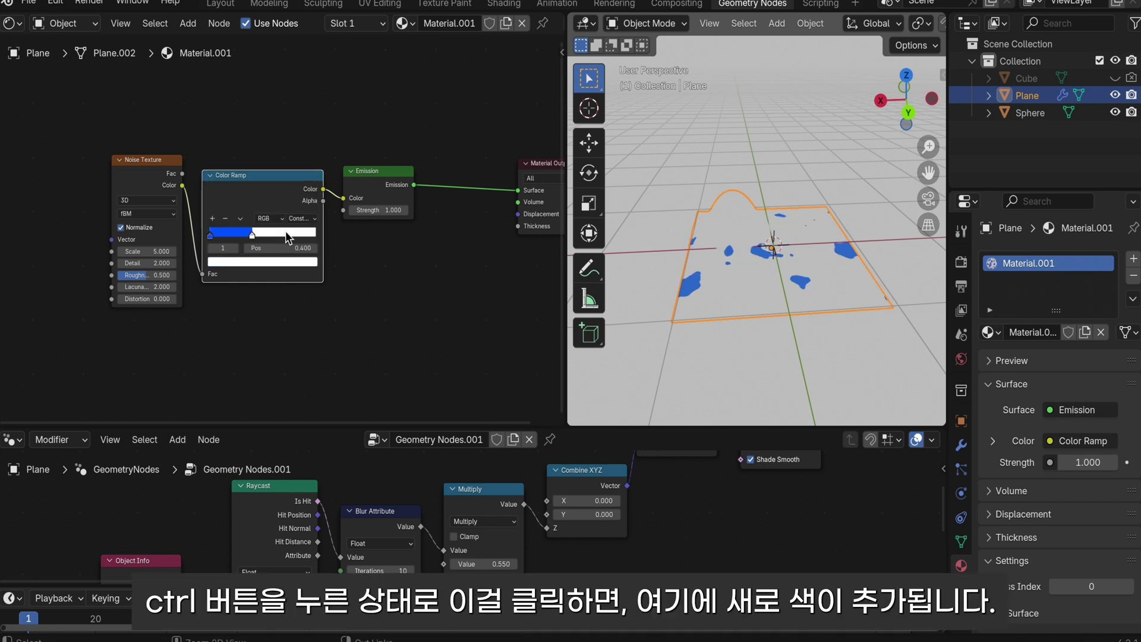
# Step: Add a white ramp stop at about 0.470 and save the file
pyautogui.keyDown('ctrl'); pyautogui.click(286, 231); pyautogui.keyUp('ctrl')
pyautogui.click(283, 263)
pyautogui.moveTo(286, 232); pyautogui.dragTo(258, 233)
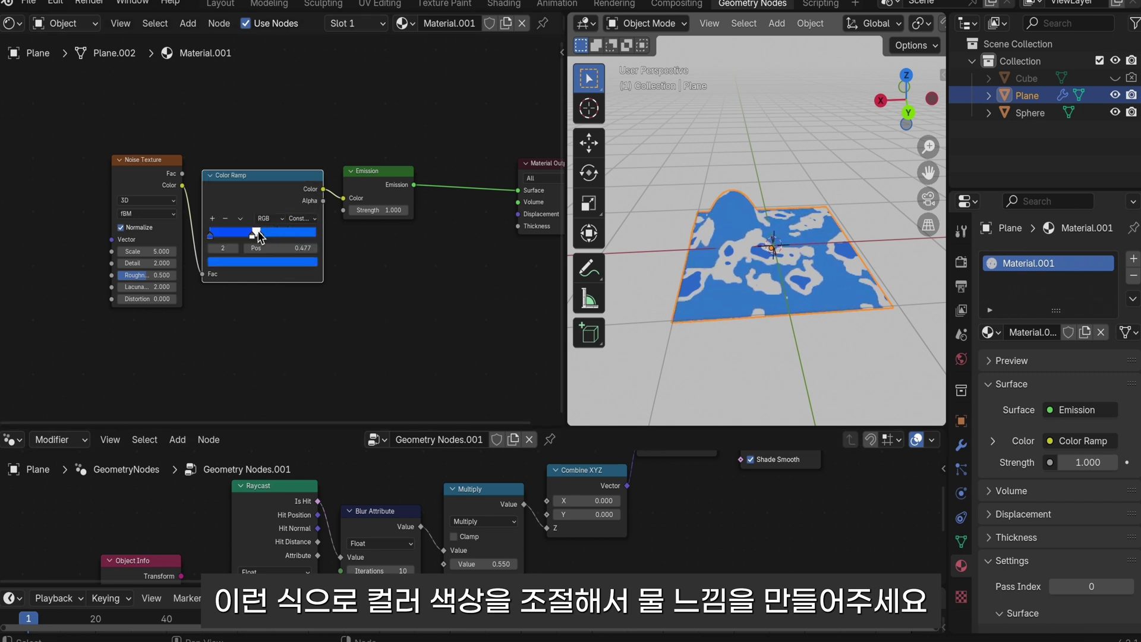
pyautogui.moveTo(259, 238); pyautogui.dragTo(256, 235)
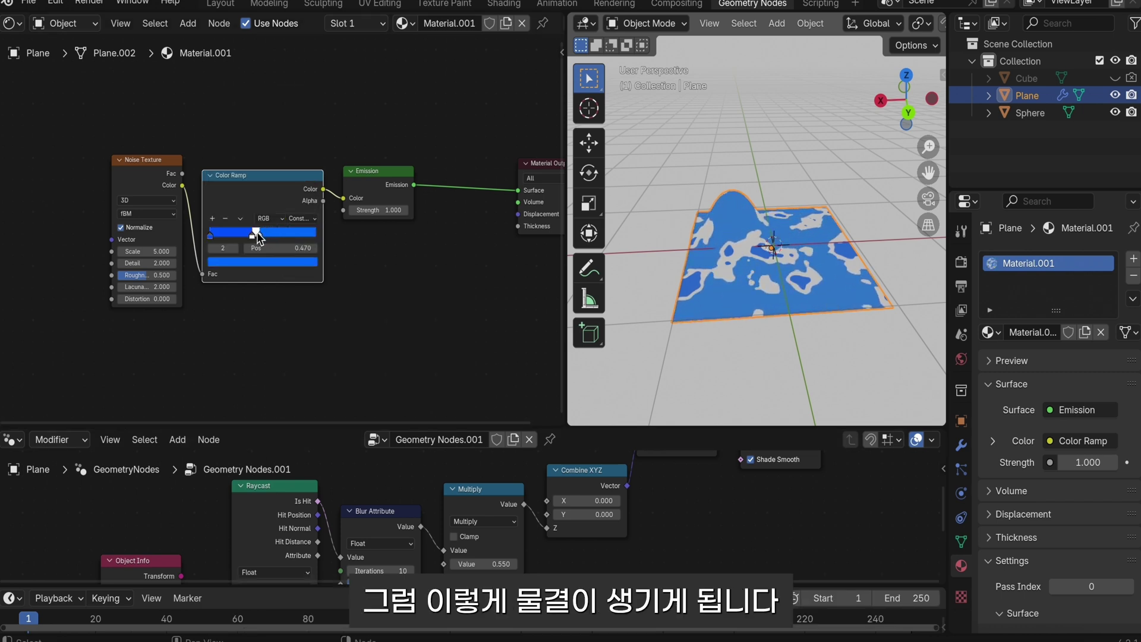
pyautogui.hotkey('ctrl', 's')
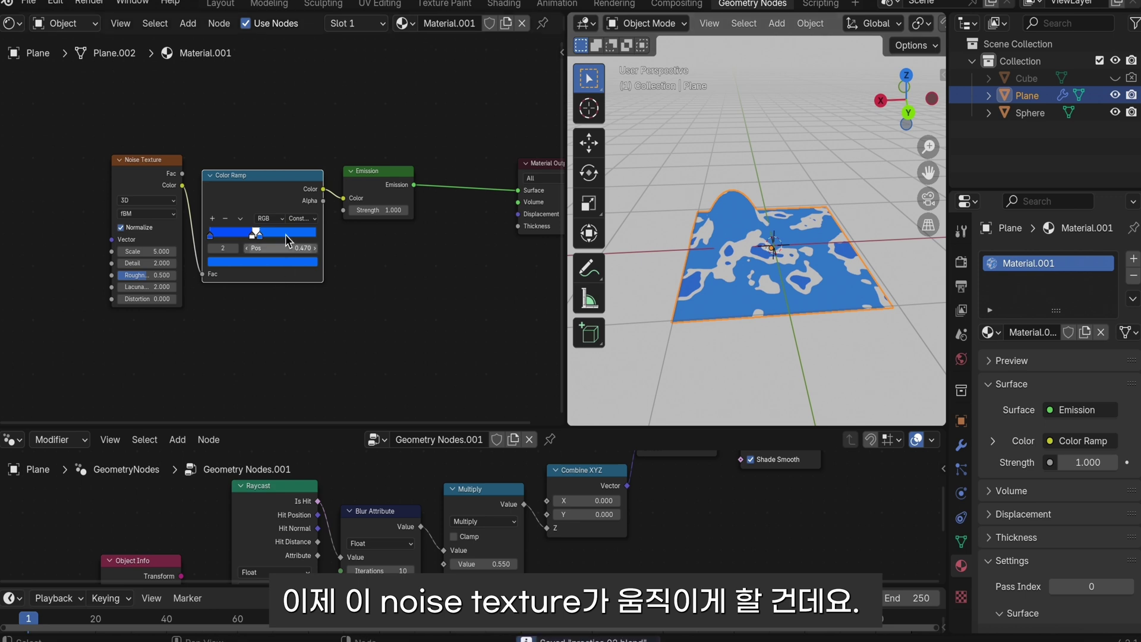
pyautogui.moveTo(257, 238); pyautogui.dragTo(255, 237)
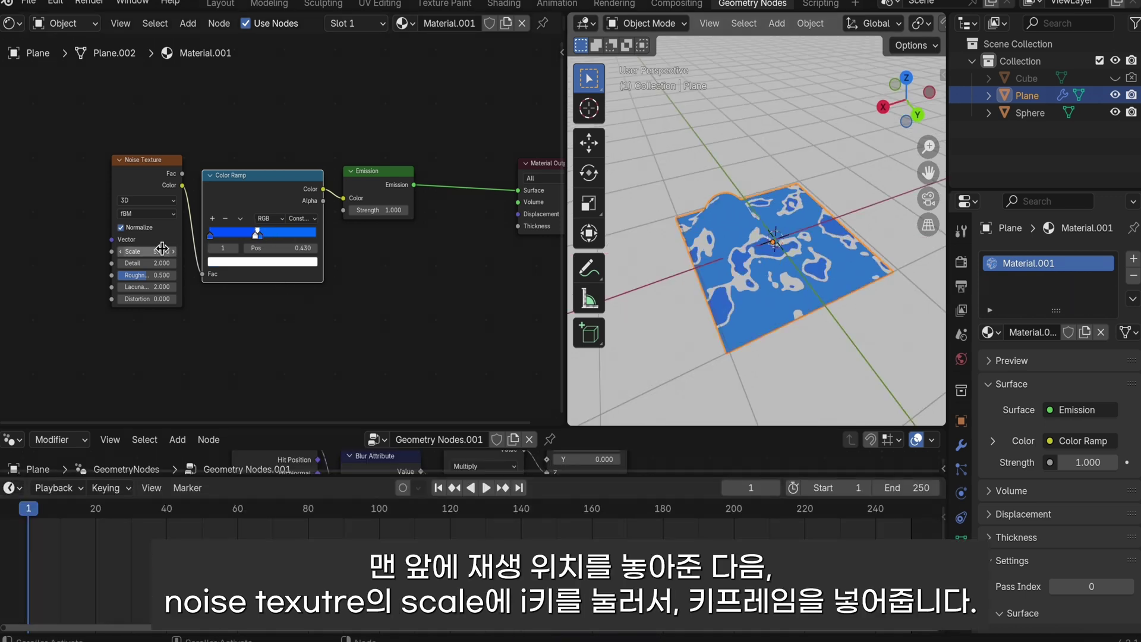
pyautogui.moveTo(145, 251)
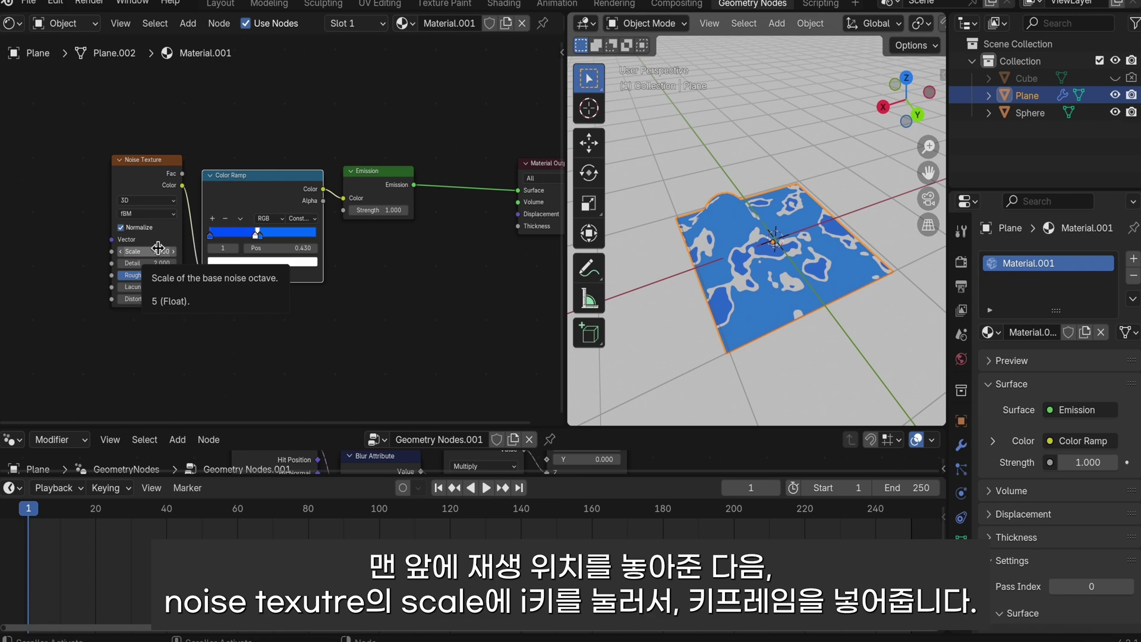
# Step: Keyframe Noise Texture Scale at 5 on frame 1 and at 10 on frame 250
pyautogui.press('i')
pyautogui.hotkey('shift', 'Right')
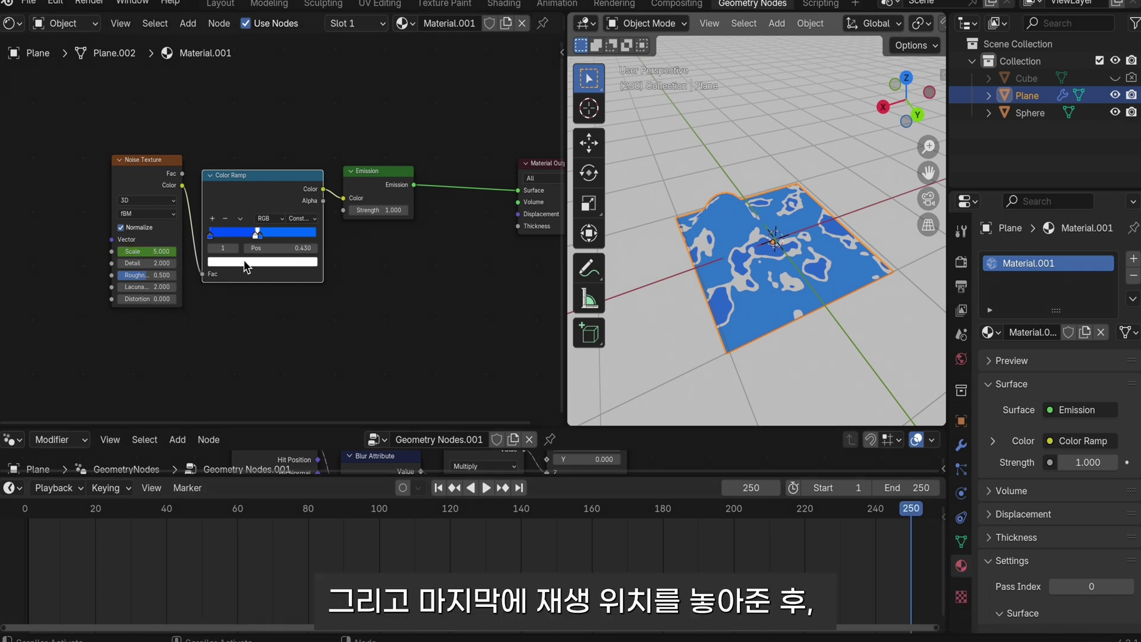
pyautogui.click(160, 250)
pyautogui.press('Return')
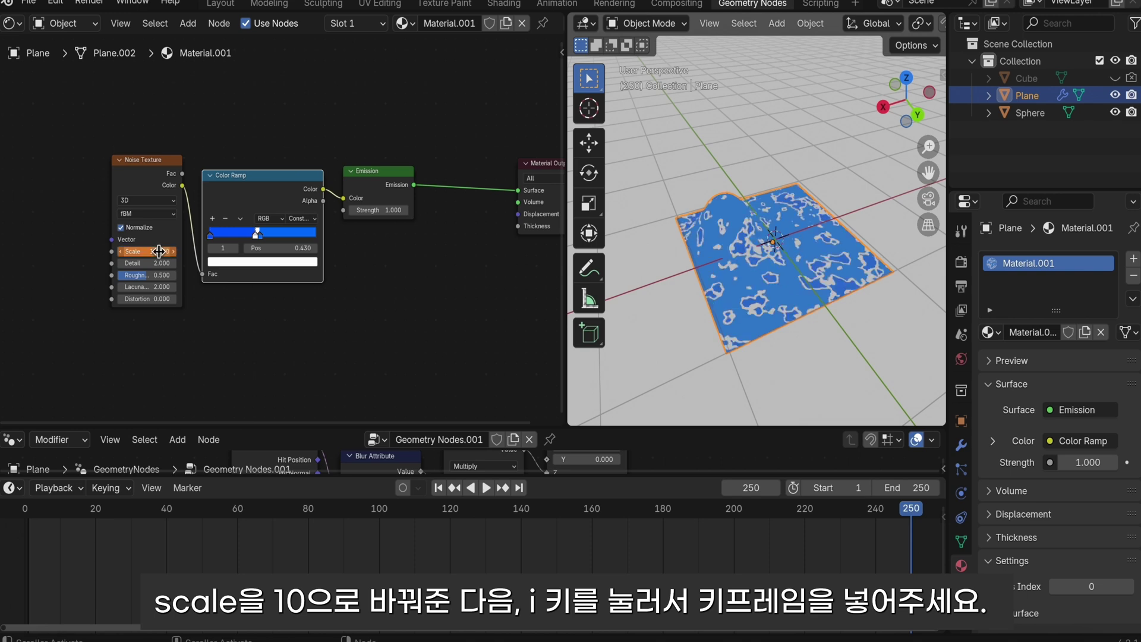
pyautogui.press('i')
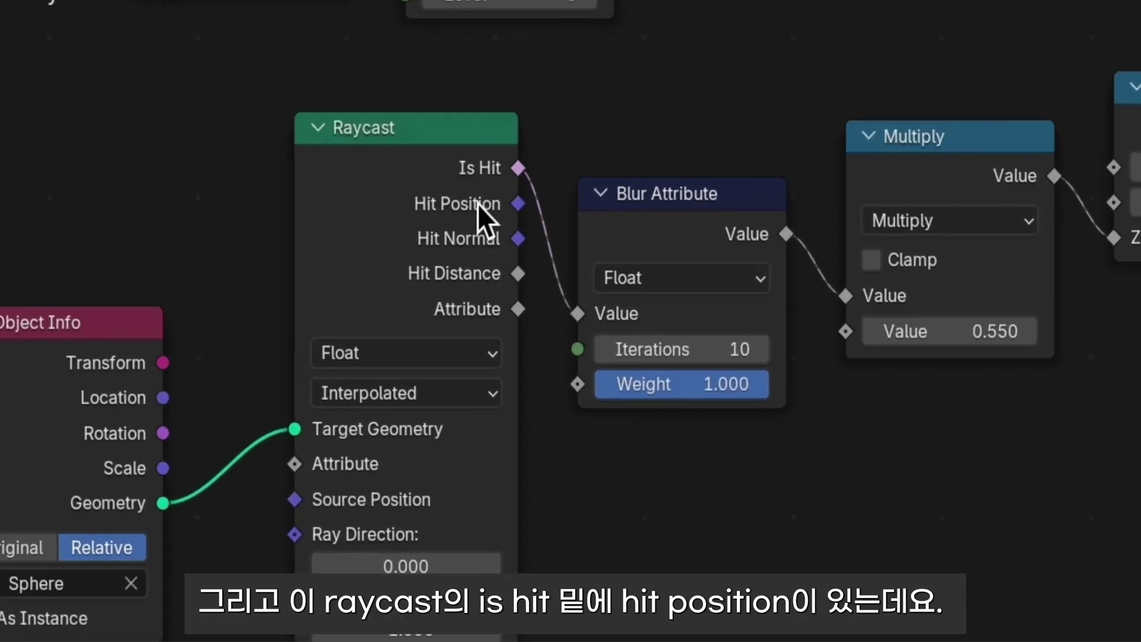
# Step: Feed Raycast Hit Position into the blur Value, set Multiply to 1.350, and sketch an annotation
pyautogui.moveTo(518, 204); pyautogui.dragTo(578, 313)
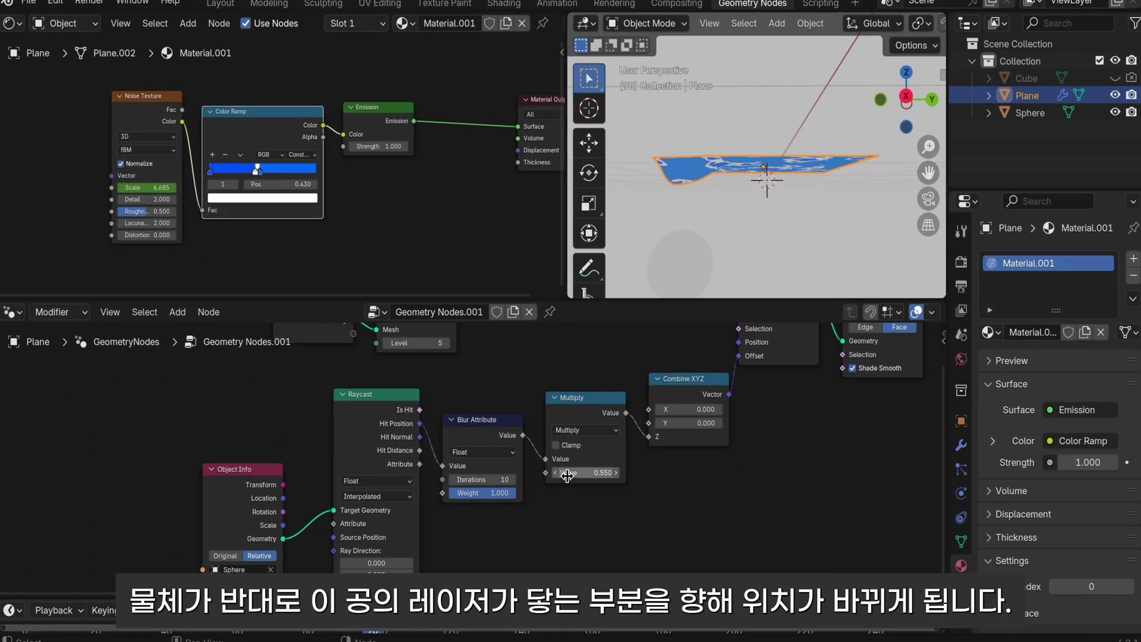
pyautogui.moveTo(567, 472); pyautogui.dragTo(614, 472)
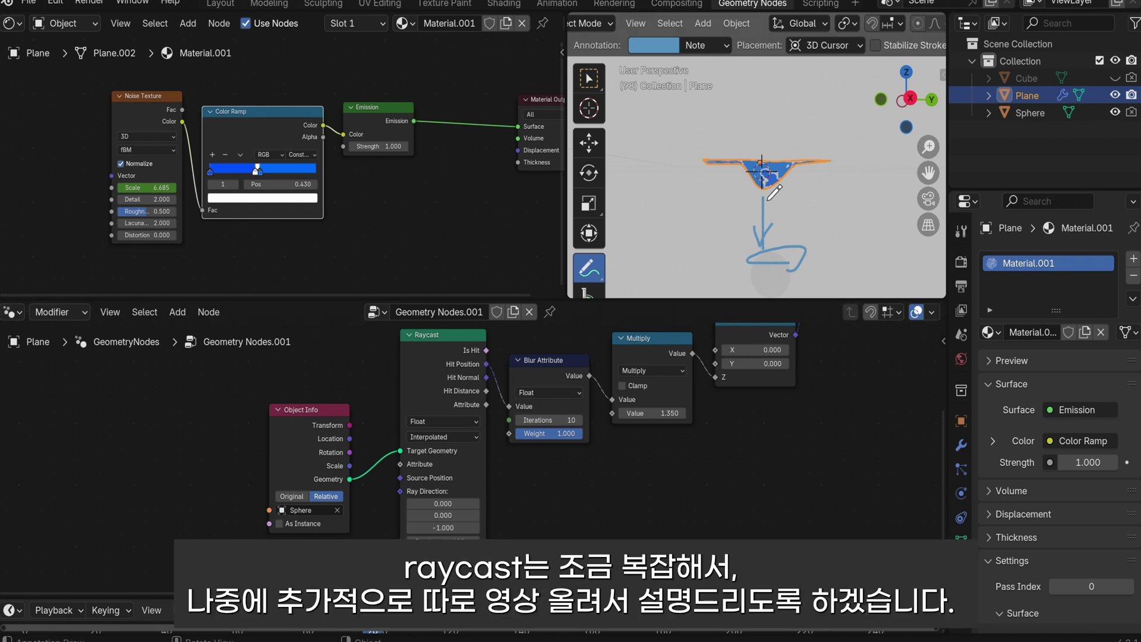
pyautogui.moveTo(790, 176); pyautogui.dragTo(792, 223)
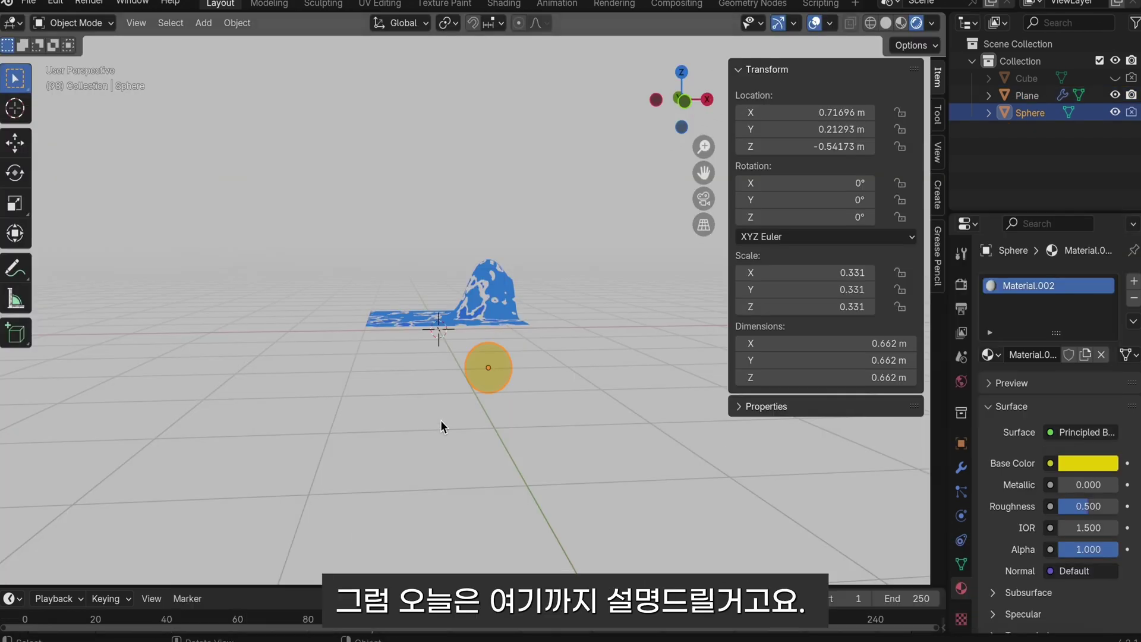
# Step: Move the sphere beneath the plane to X -0.84435 m, Y 0.24204 m so the bulge follows
pyautogui.press('g')
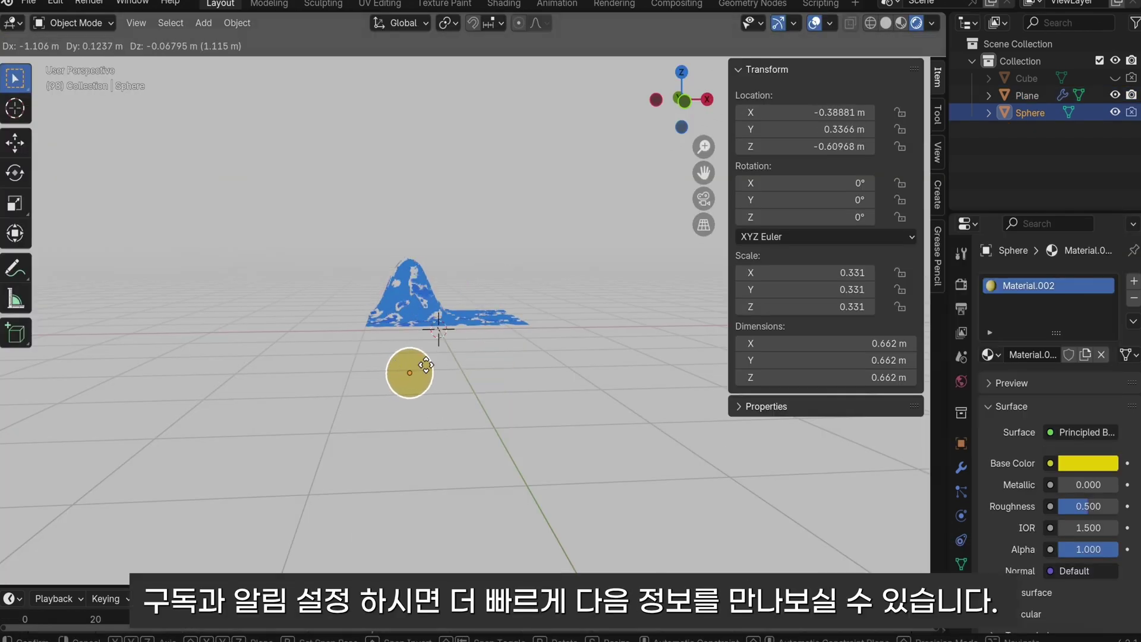
pyautogui.click(419, 369)
pyautogui.moveTo(476, 374); pyautogui.dragTo(423, 378, button='middle')
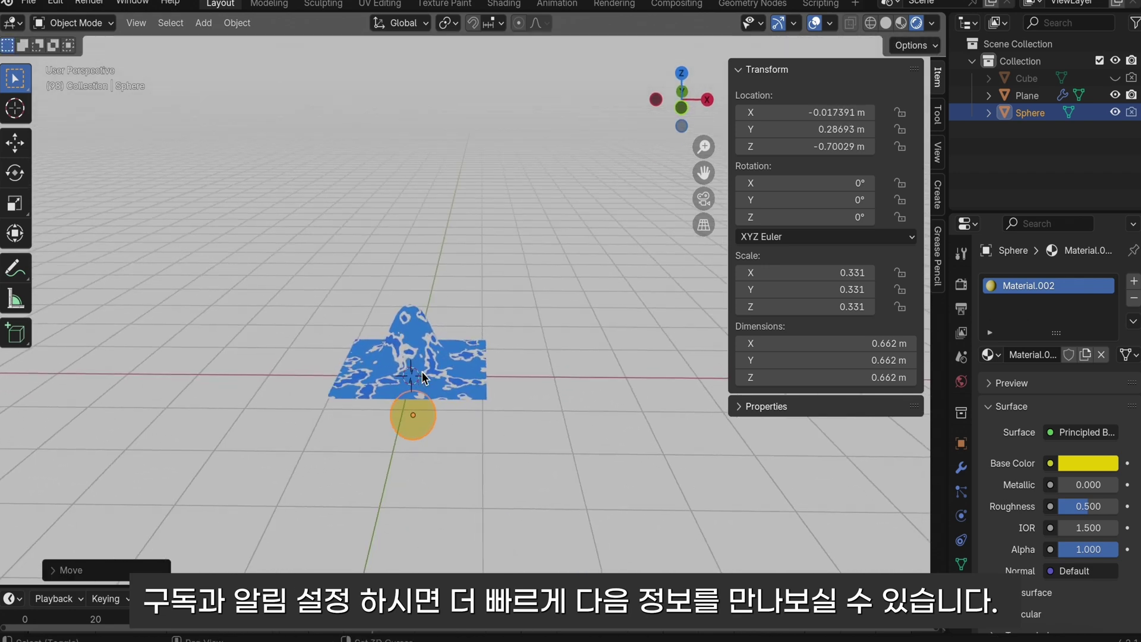
pyautogui.press('g')
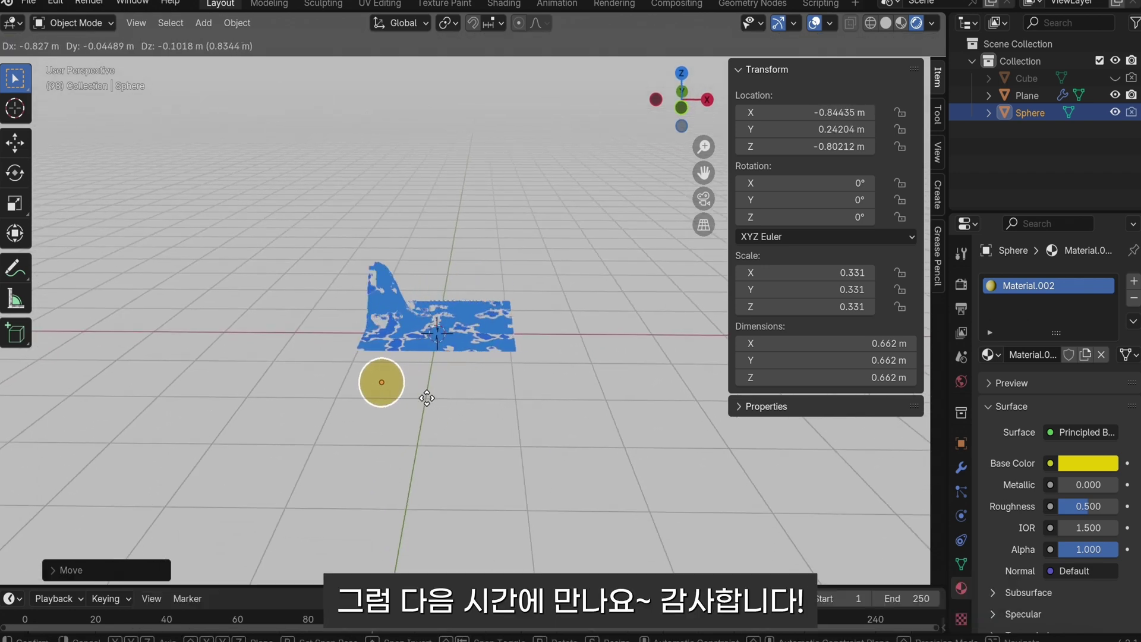